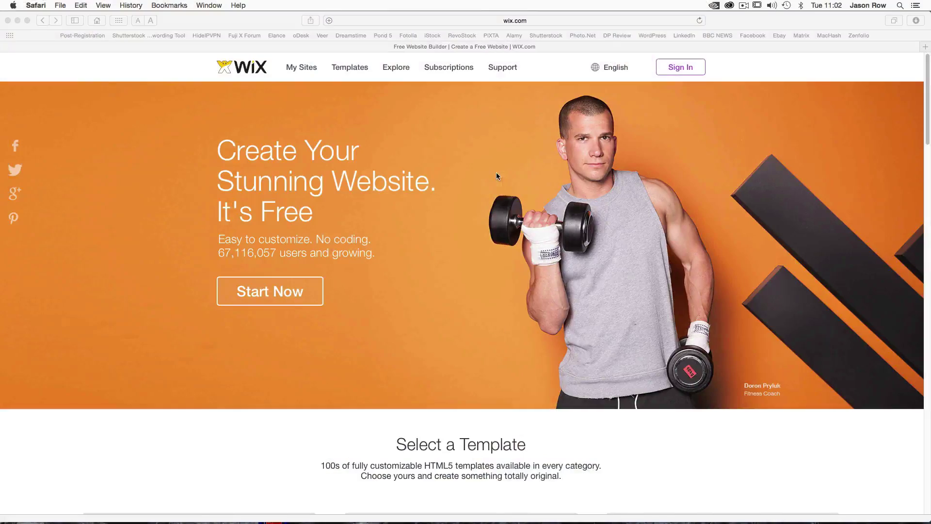
- Start a new Wix website and sign up as a new user with an e-mail address and password
left_click(282, 291)
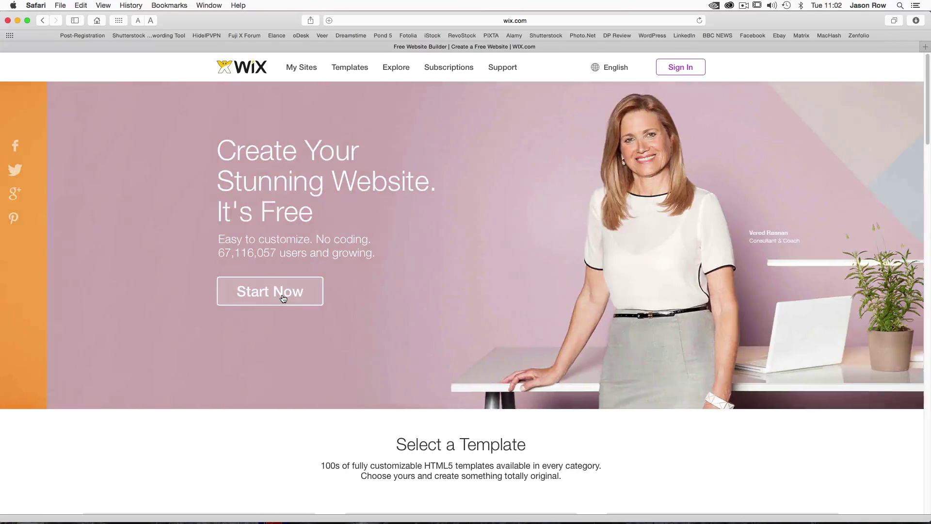
left_click(283, 294)
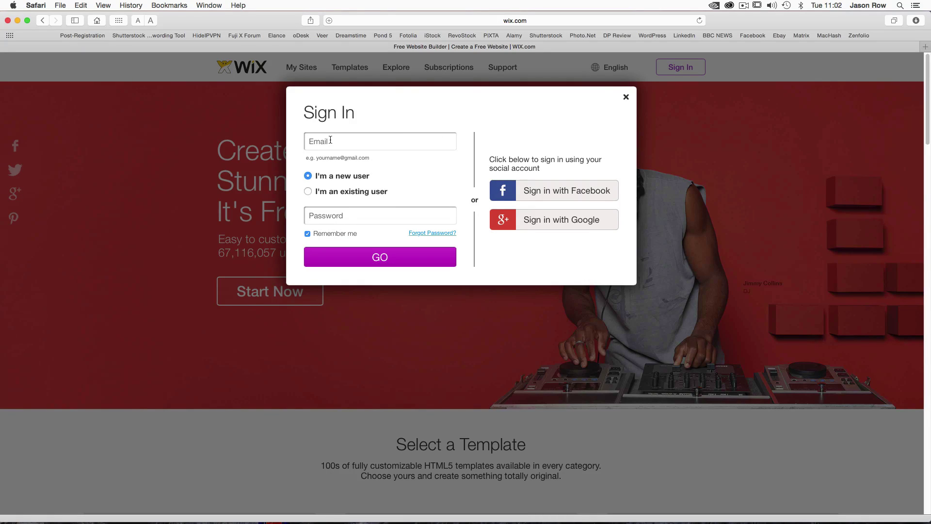
left_click(330, 140)
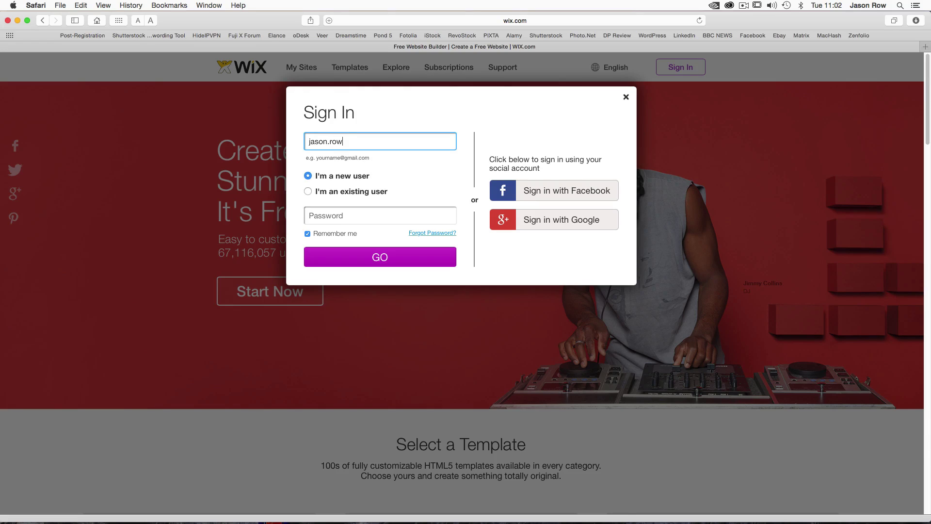
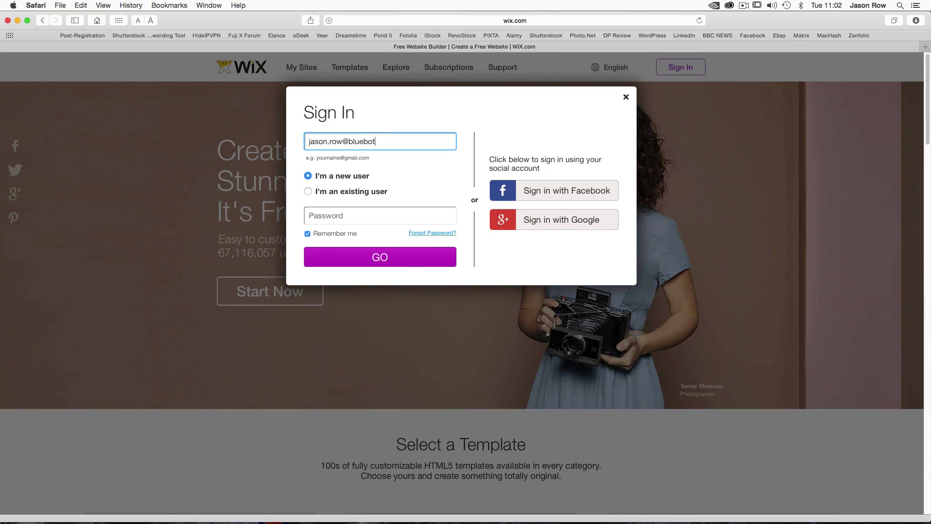
key("Tab")
type("••••••••••")
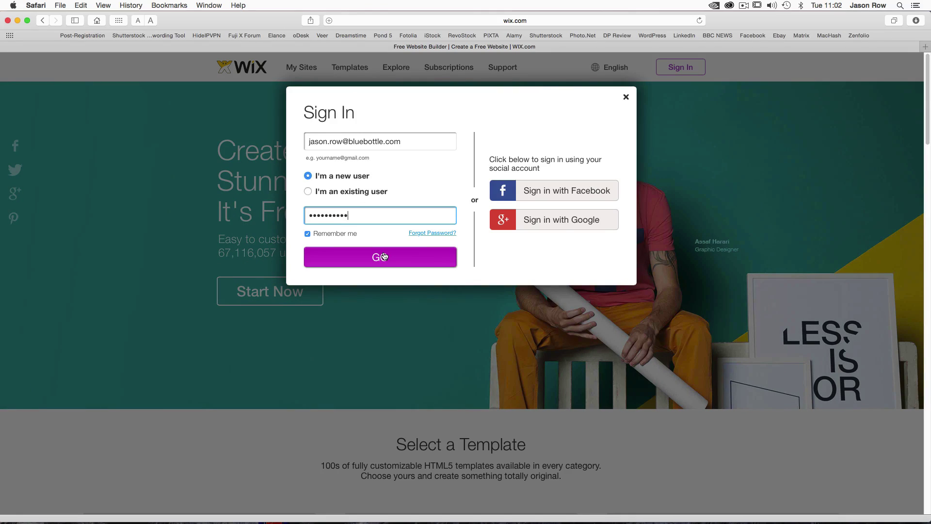
left_click(384, 256)
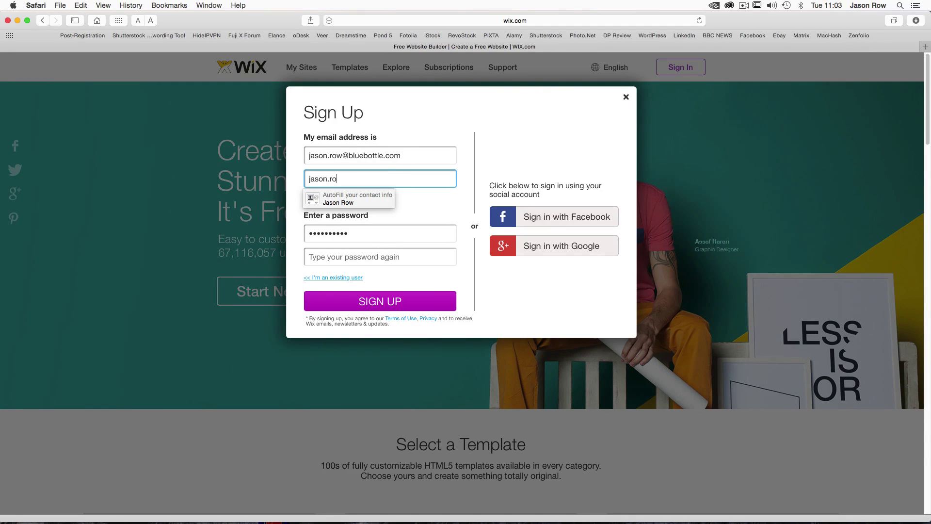
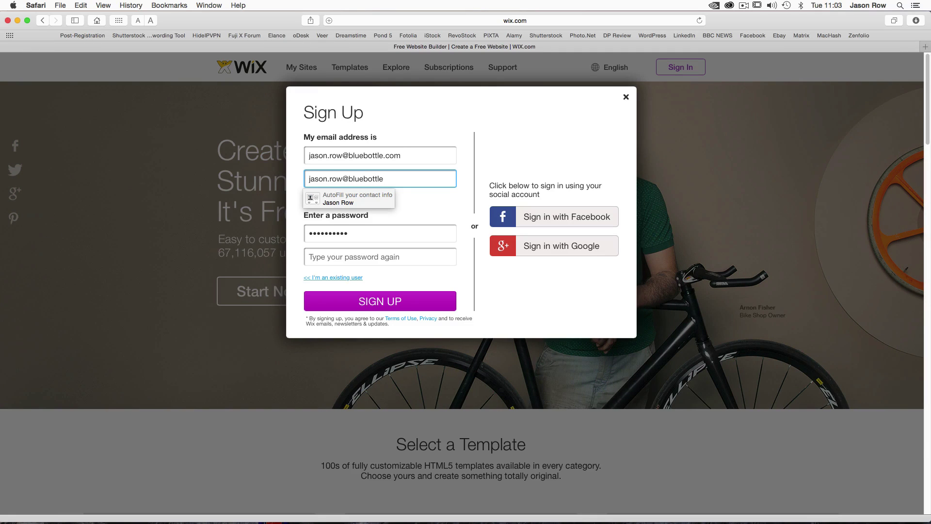
- Retype the account e-mail address and password on the Sign Up form to complete registration
key("Tab")
type("••••••")
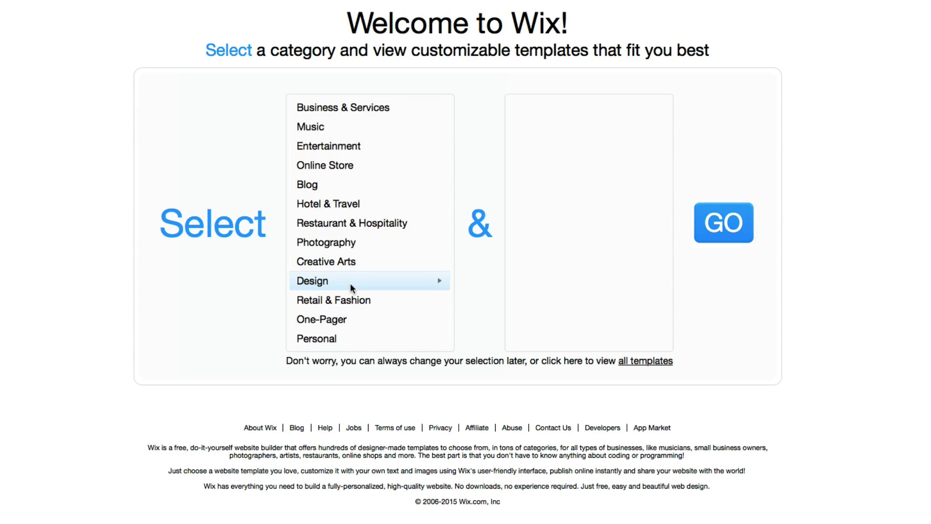
- Choose Photography > Travel Photographer and browse the template gallery pages, ending back on page 1
left_click(329, 242)
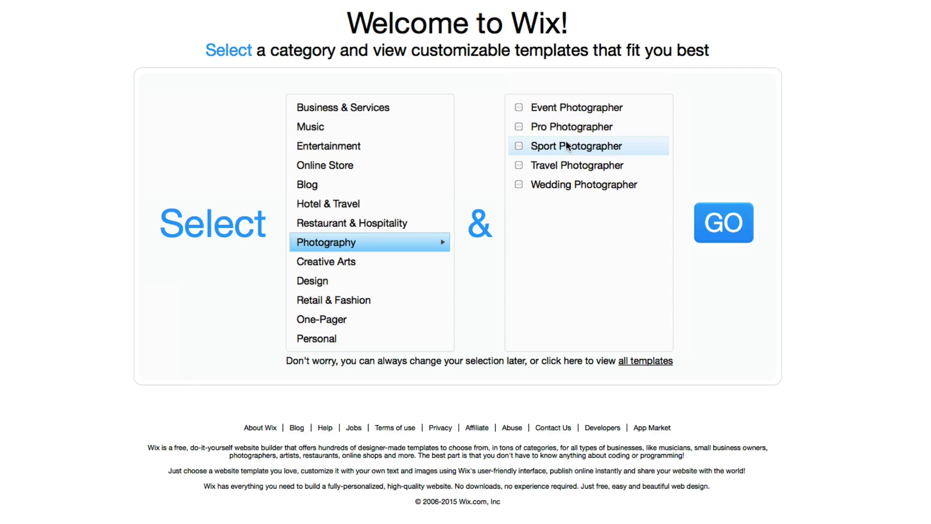
left_click(519, 165)
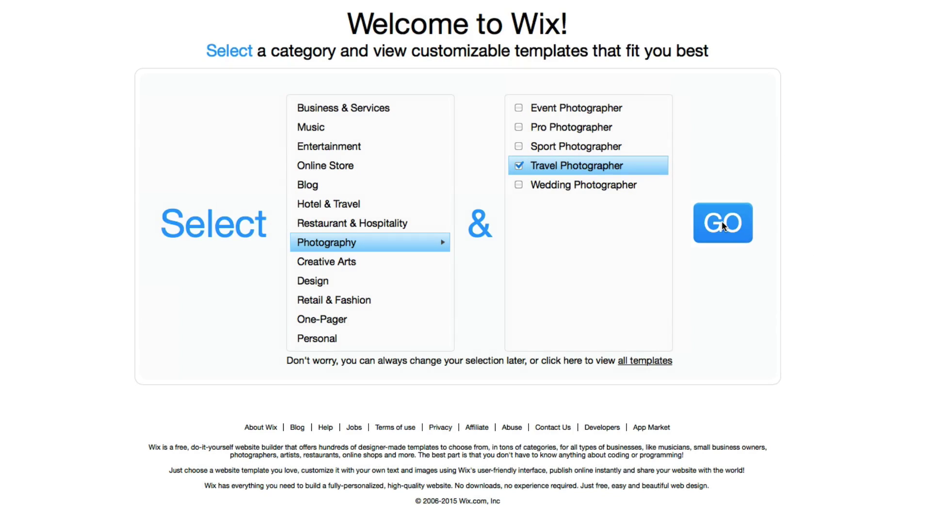
left_click(722, 224)
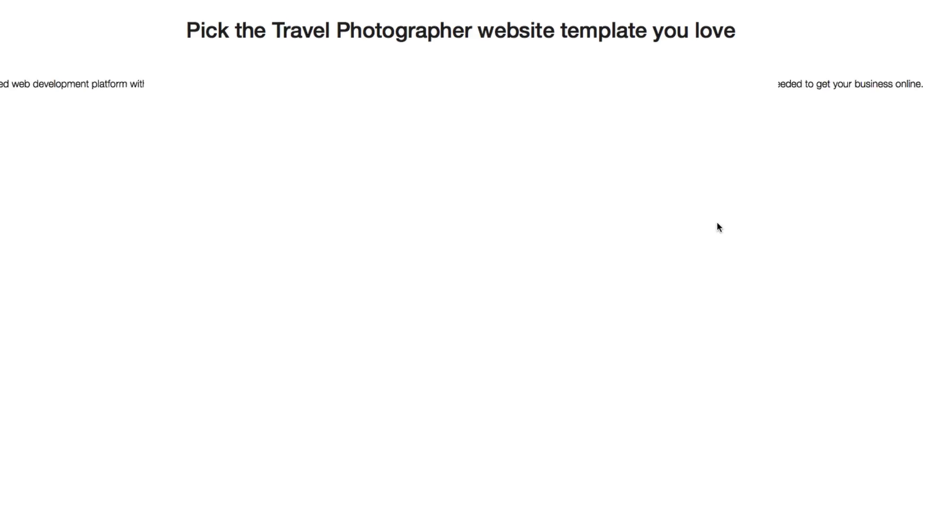
scroll(631, 194, "down", 10)
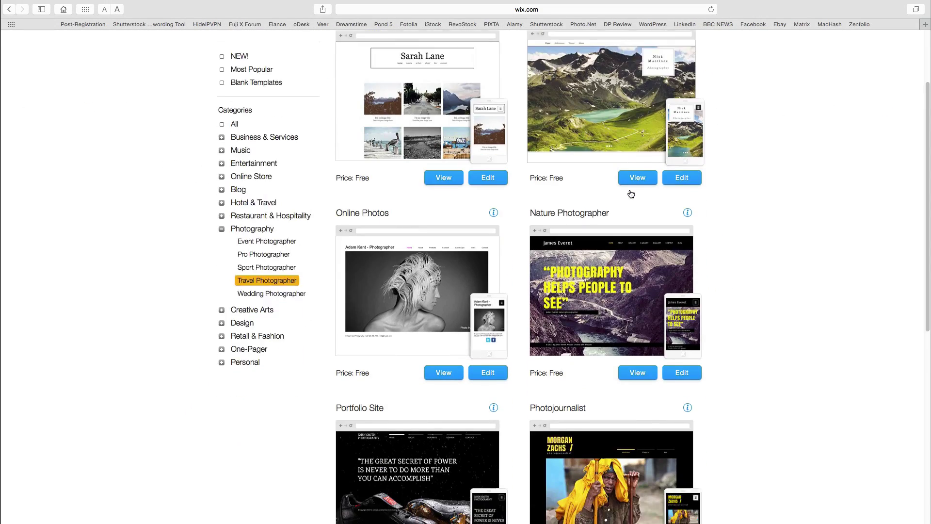
scroll(631, 194, "down", 2)
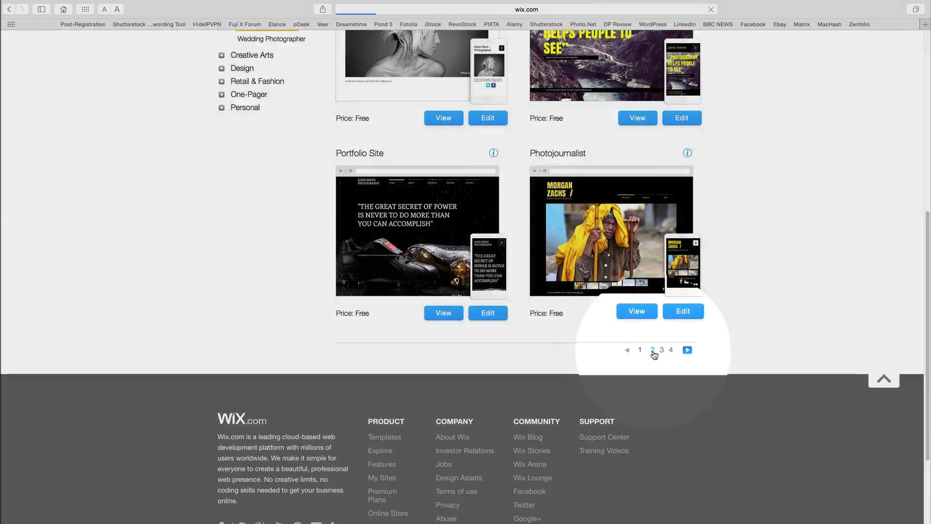
left_click(652, 350)
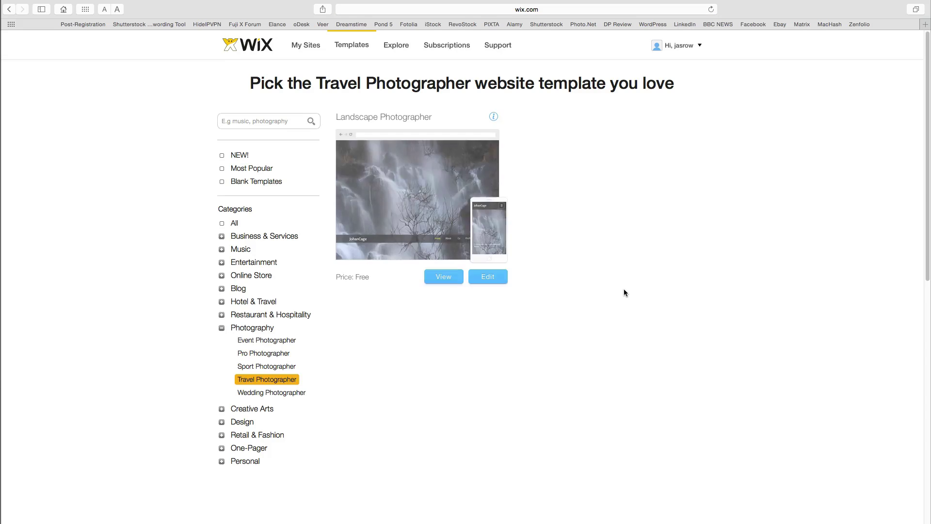
scroll(624, 291, "down", 10)
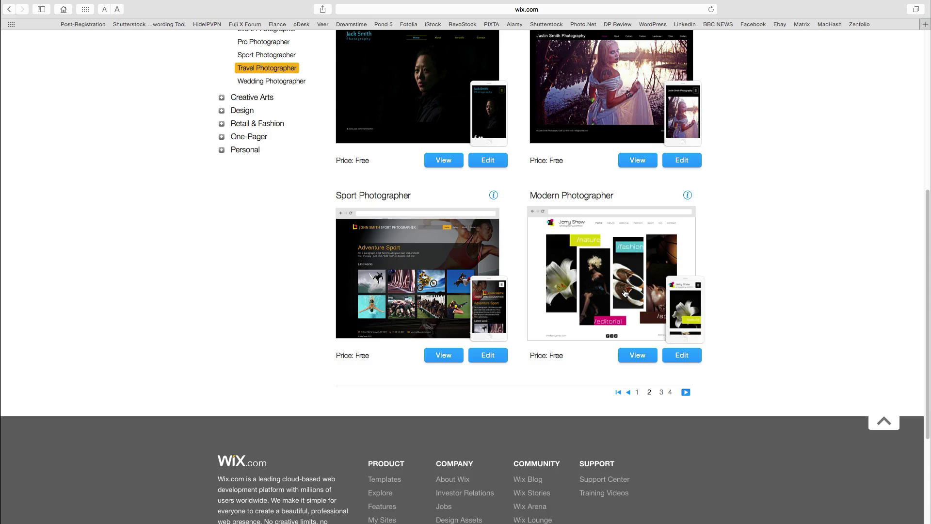
left_click(636, 393)
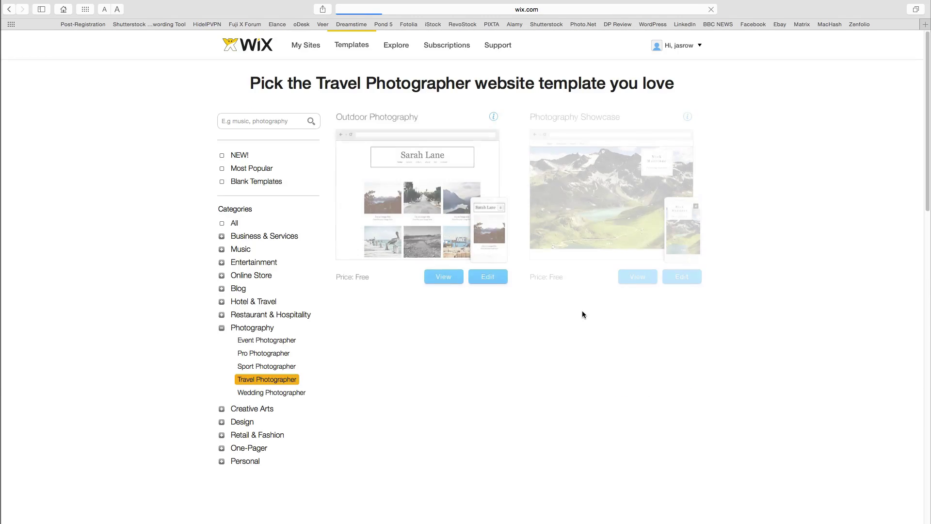
scroll(581, 313, "down", 2)
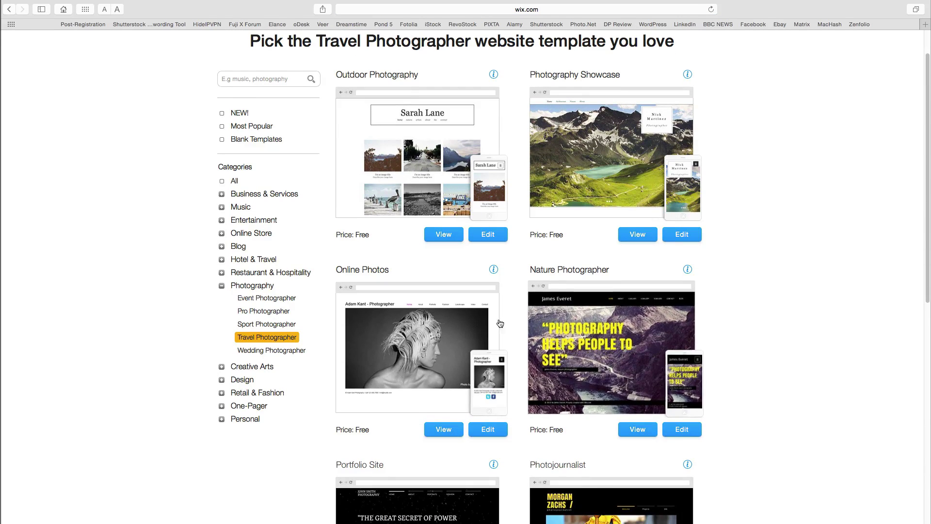
- Preview the Online Photos and Photography Showcase templates in separate tabs, ending on Online Photos
left_click(447, 432)
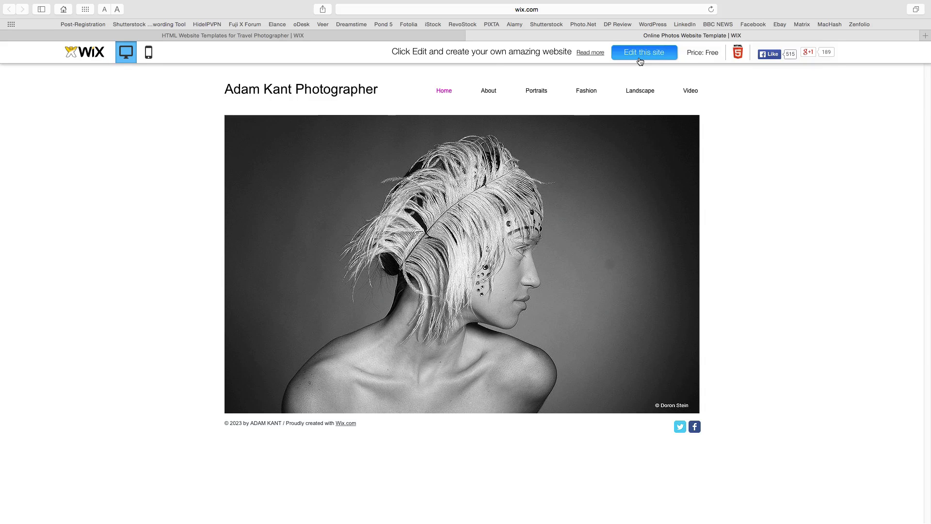
left_click(373, 38)
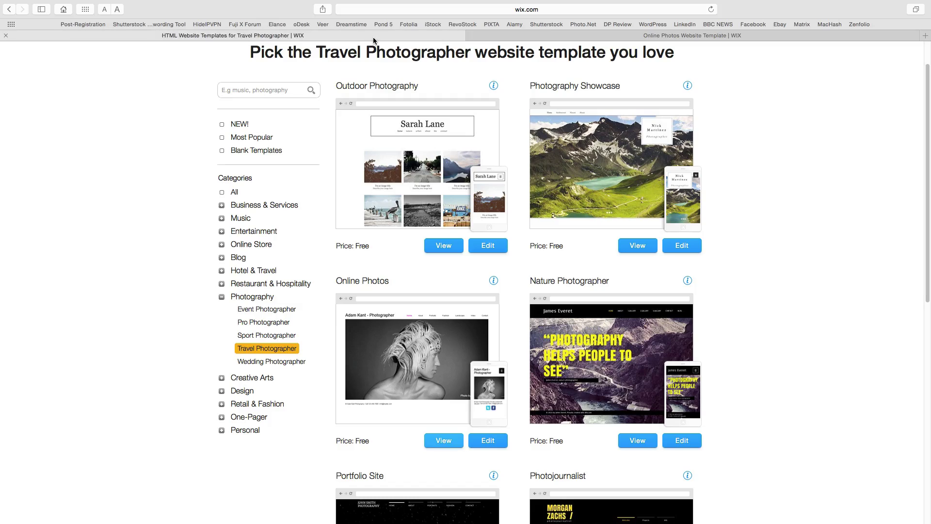
left_click(596, 161)
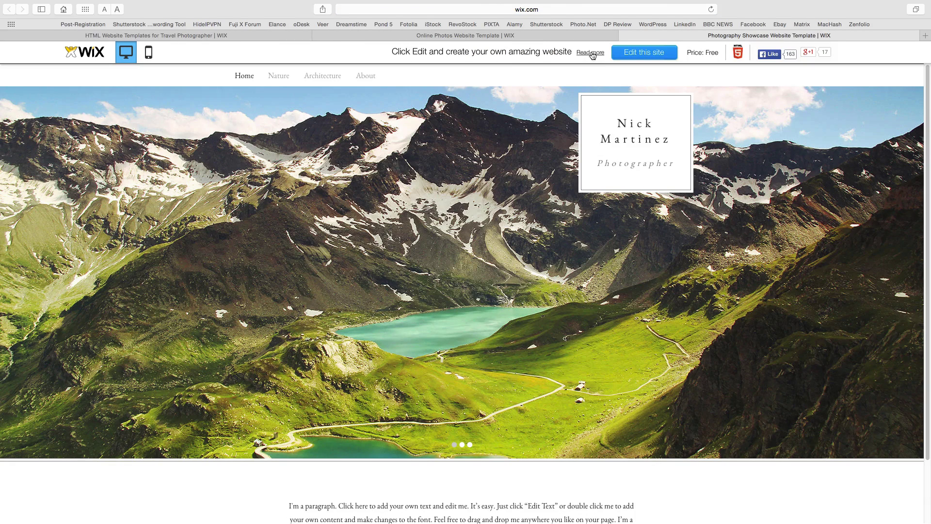
left_click(565, 37)
left_click(658, 37)
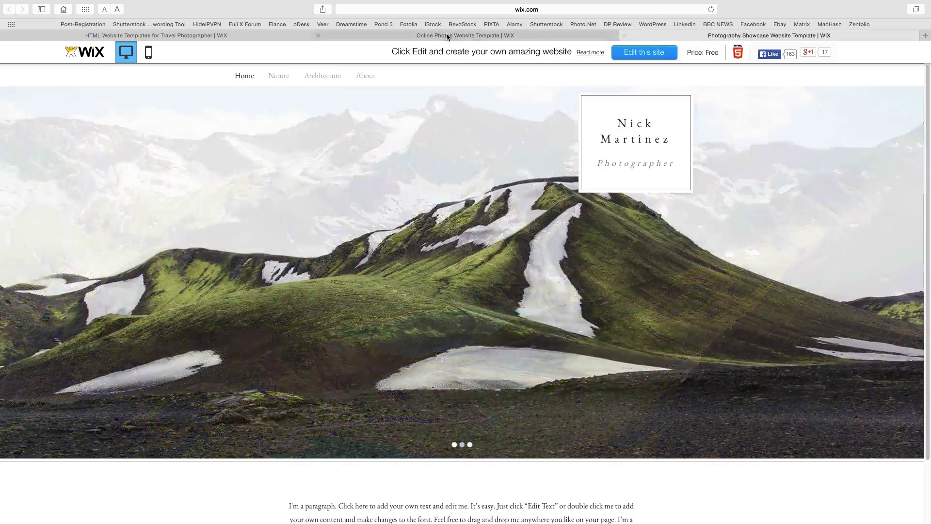
left_click(447, 36)
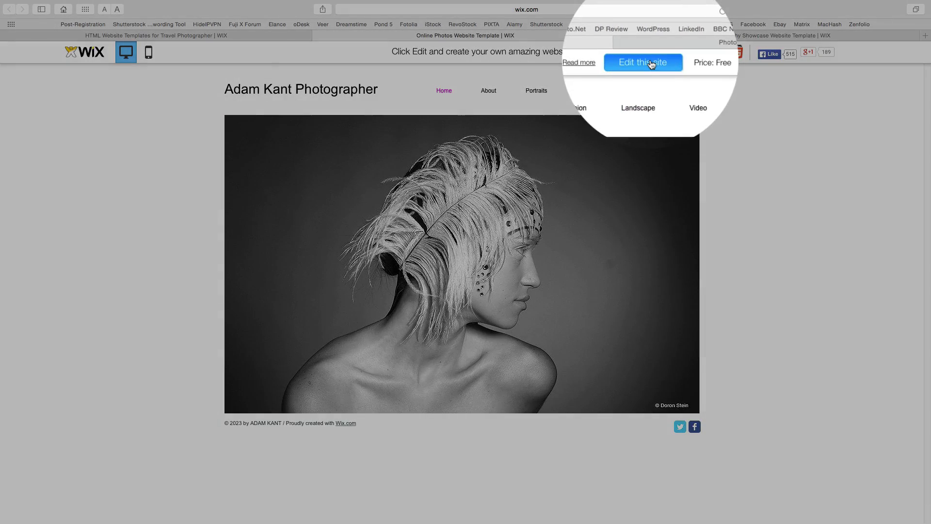
- Open the Online Photos template in the editor and save it as the site 'theodessafiles'
left_click(651, 53)
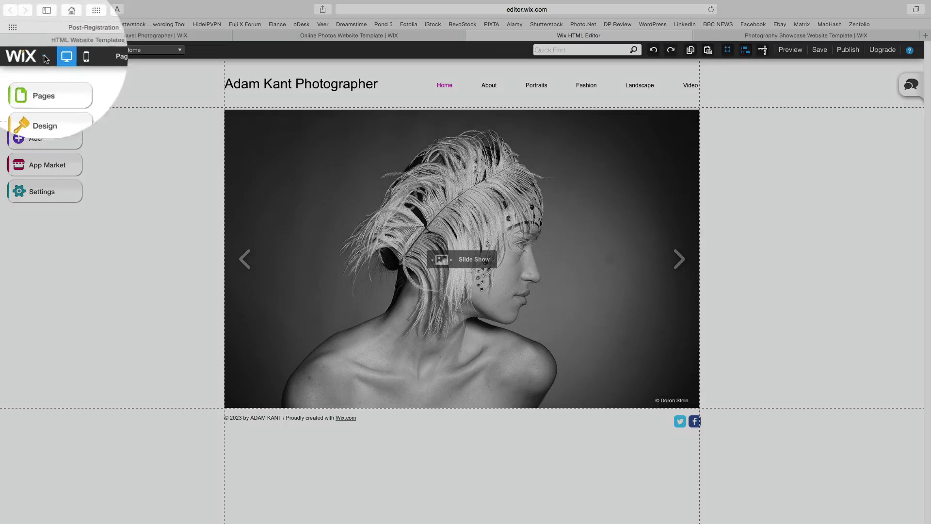
left_click(45, 59)
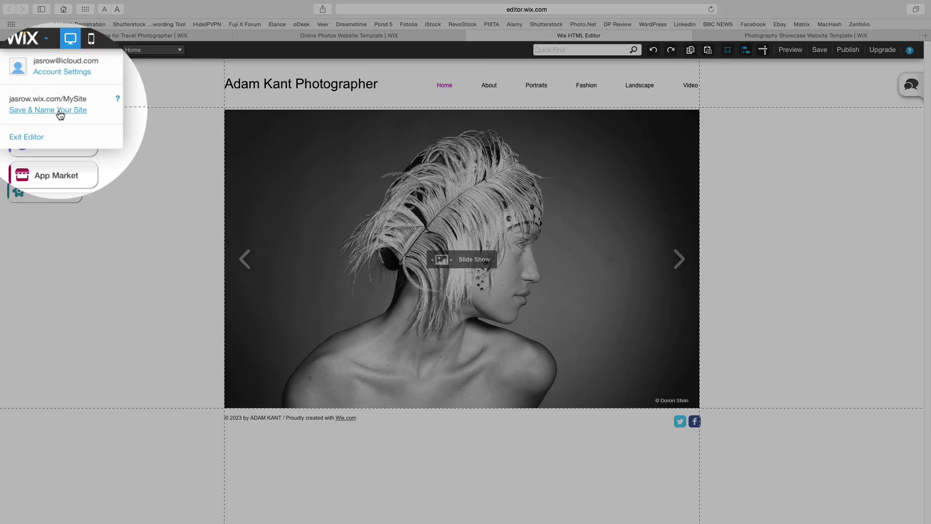
left_click(59, 109)
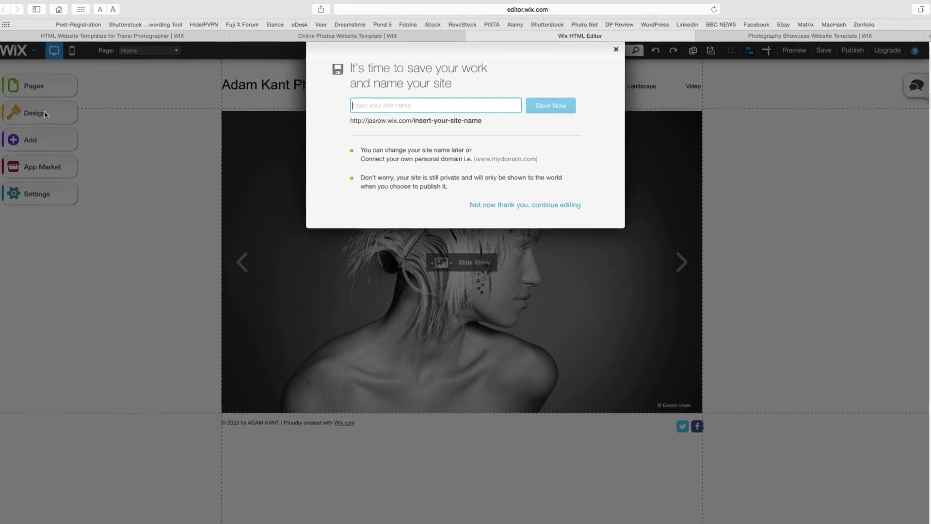
type("theodessa")
type("files")
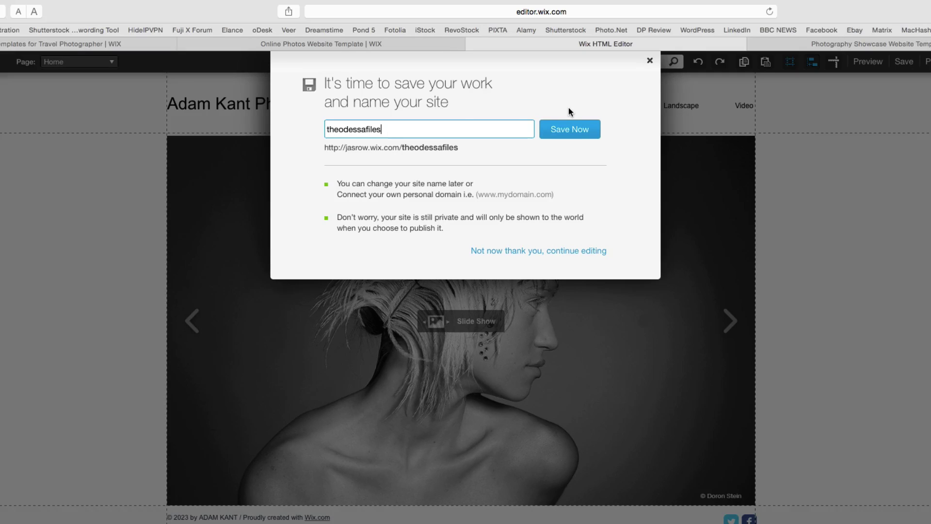
left_click(329, 147)
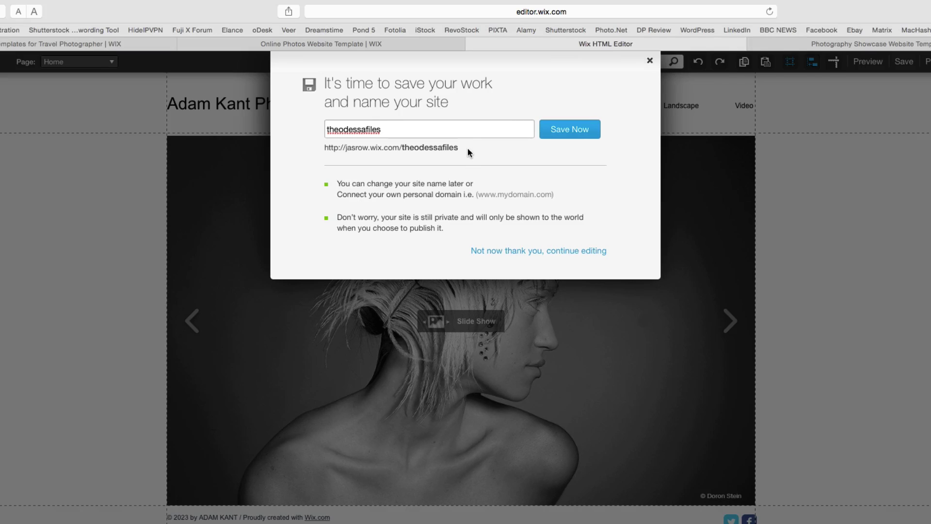
left_click(581, 129)
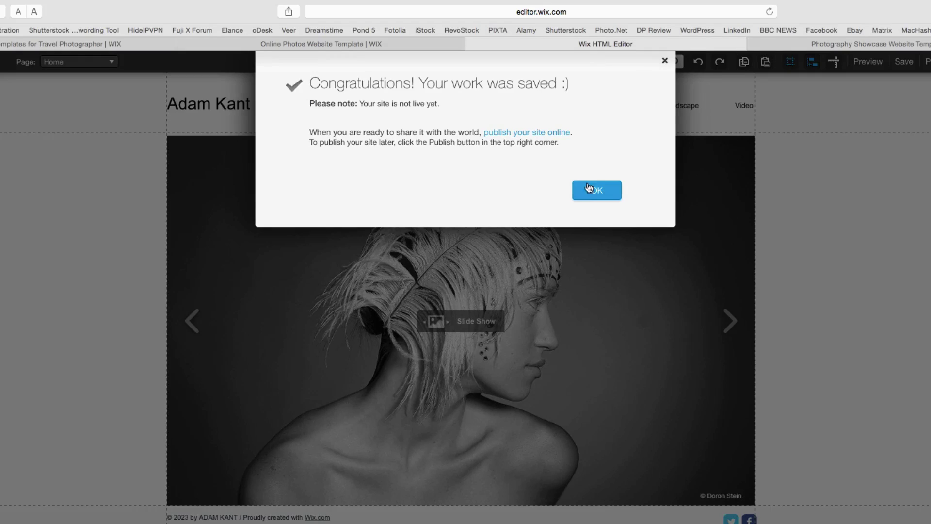
left_click(593, 193)
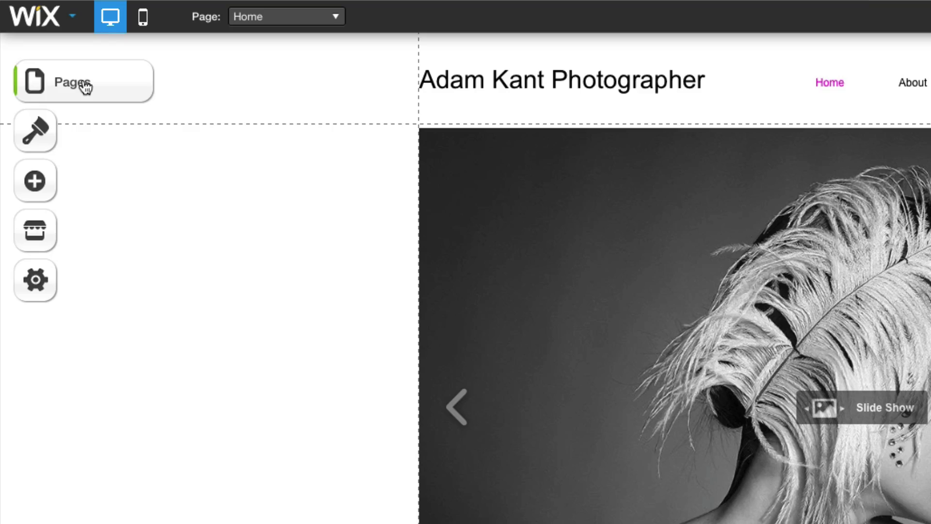
- Switch the editor to the Fashion page from the Pages list, with Contact nested under About
left_click(84, 85)
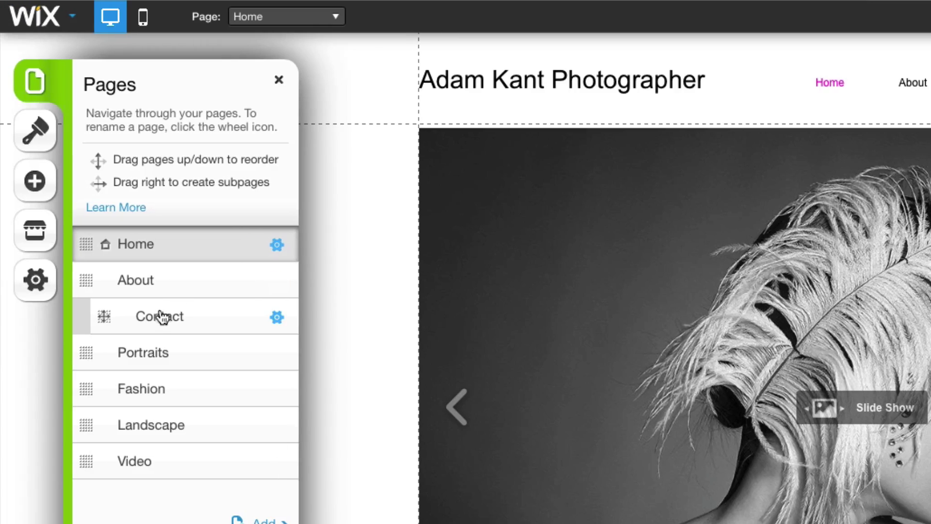
left_click(147, 391)
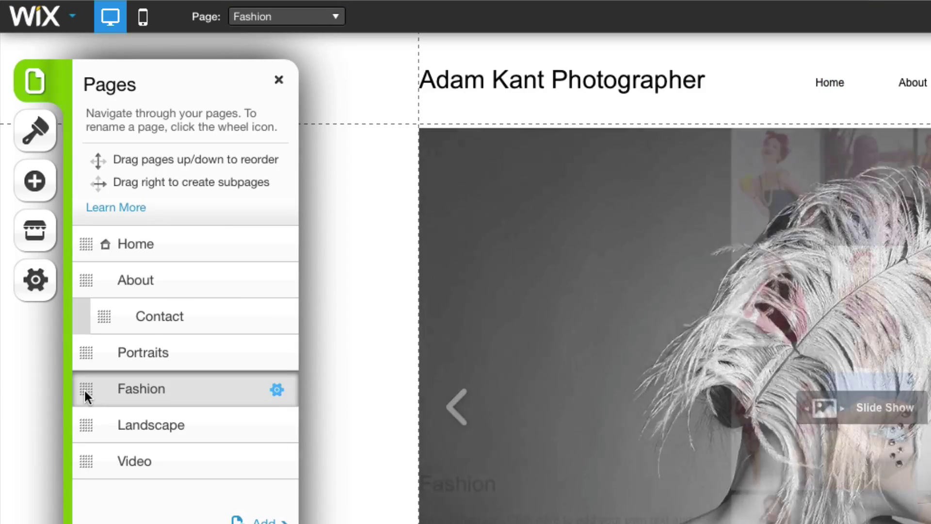
left_click_drag(90, 388, 83, 386)
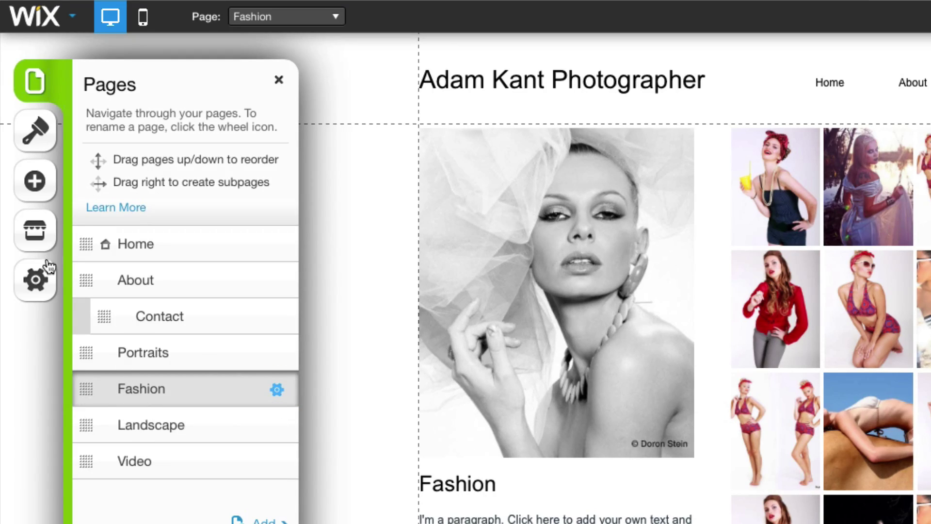
- Browse the page background choices in the Design panel
left_click(37, 140)
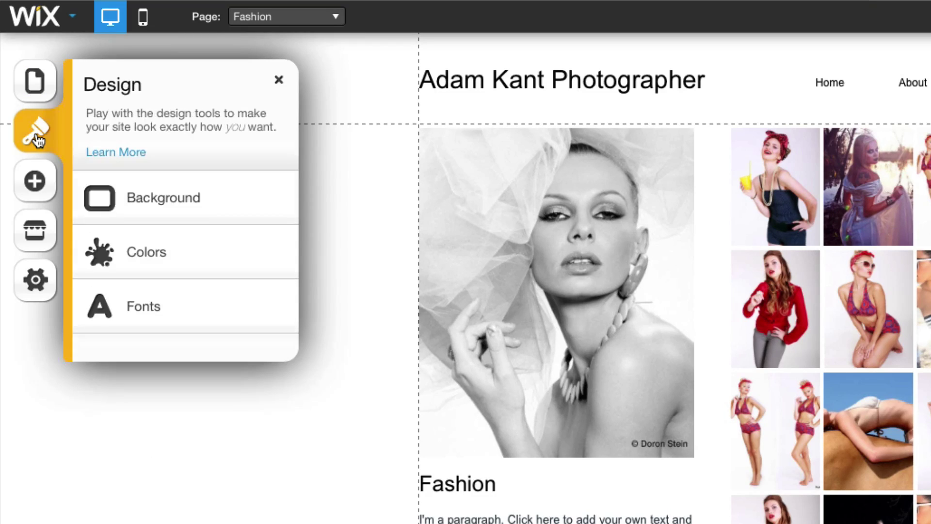
left_click(179, 201)
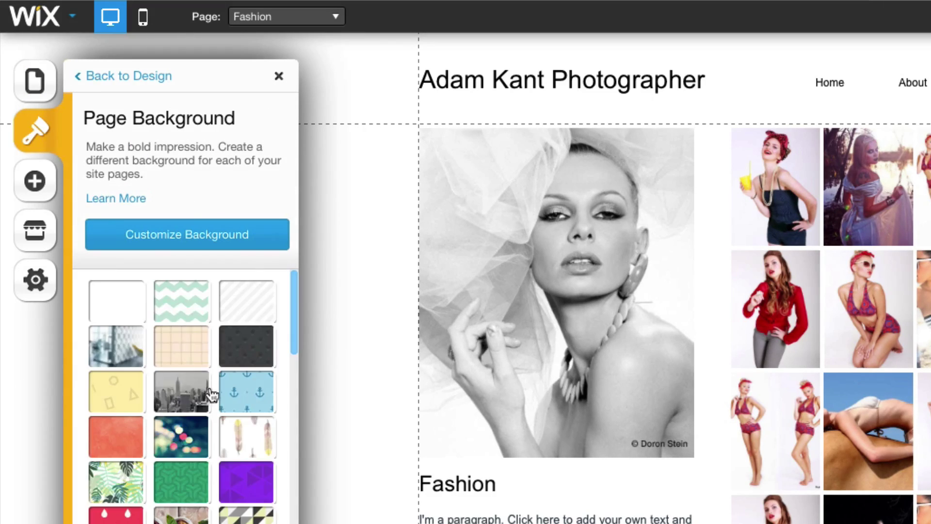
left_click_drag(294, 331, 277, 327)
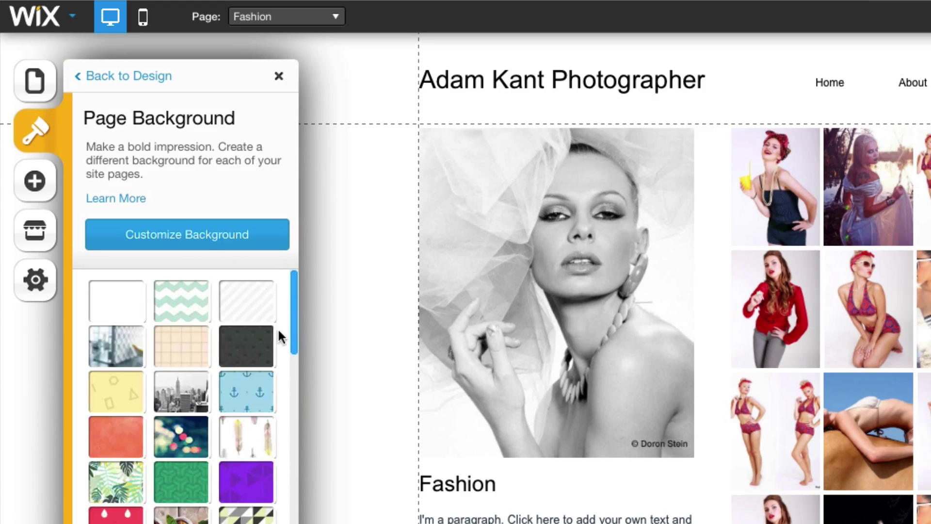
- Look through the Add panel's Text, Image and Gallery options, then open the App Market
left_click(35, 183)
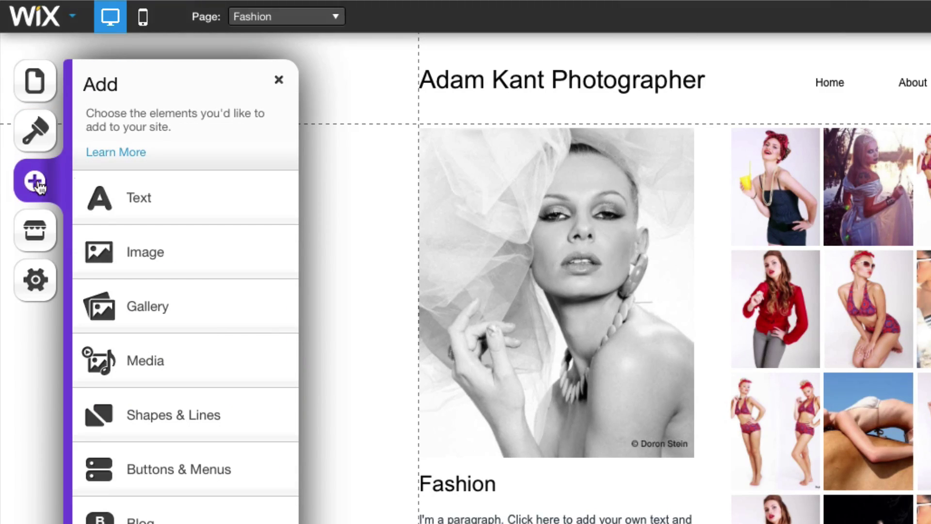
left_click(148, 196)
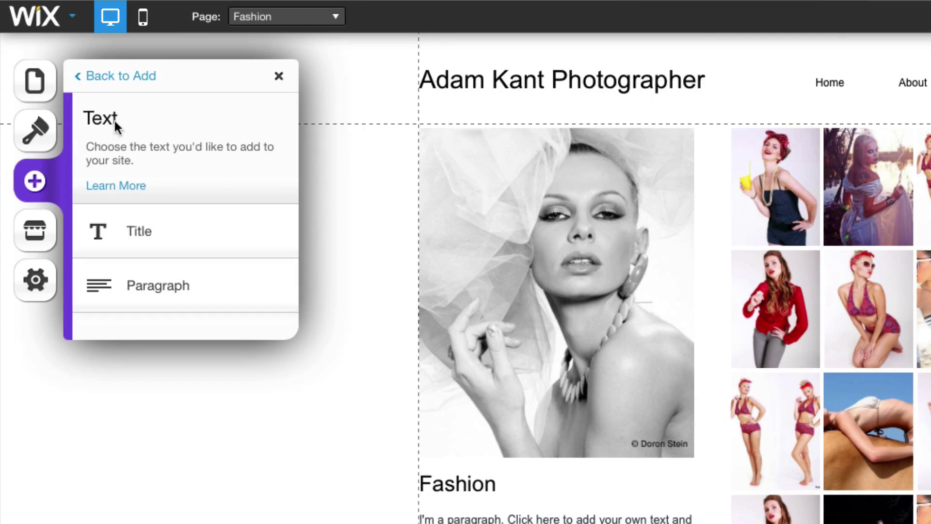
left_click(35, 182)
left_click(151, 264)
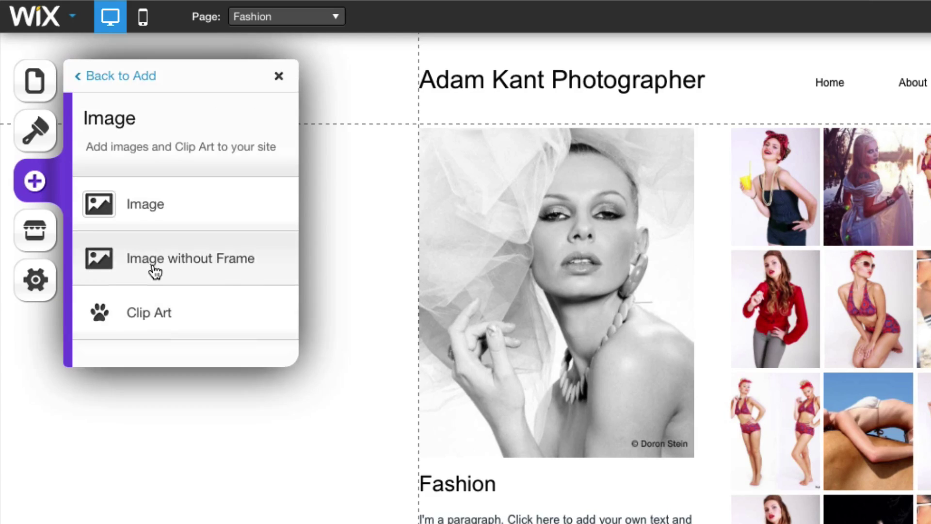
left_click(26, 192)
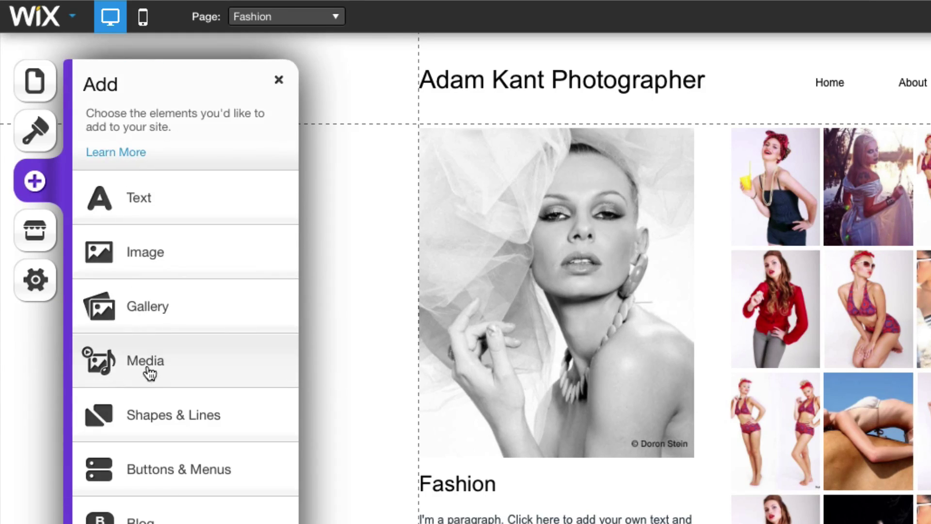
left_click(151, 300)
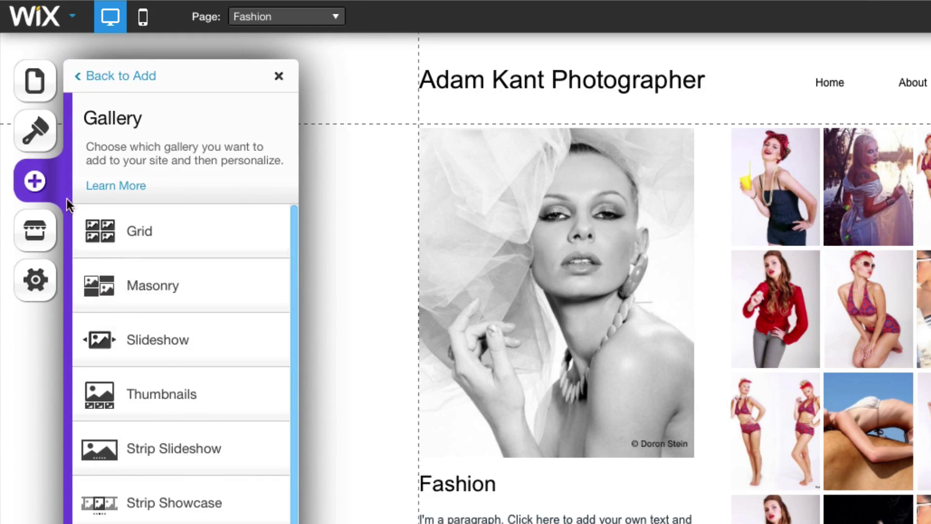
left_click(36, 184)
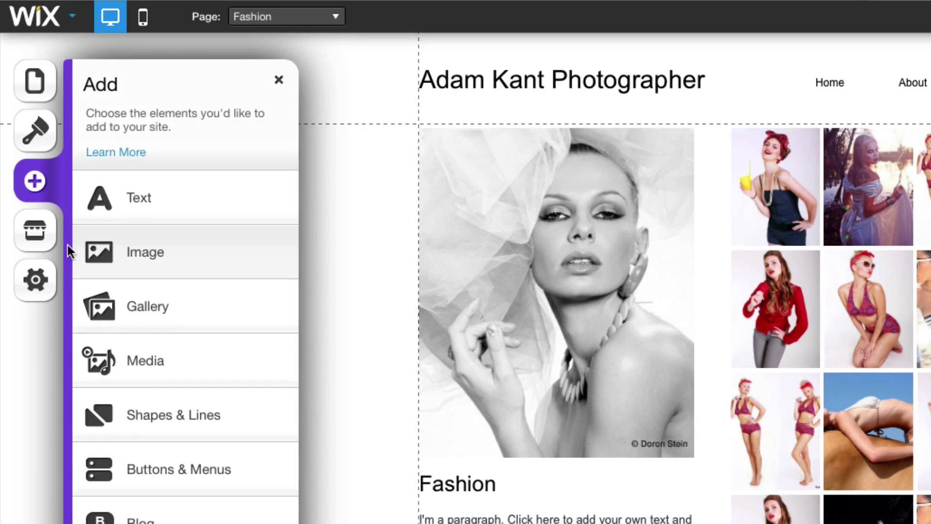
left_click(39, 234)
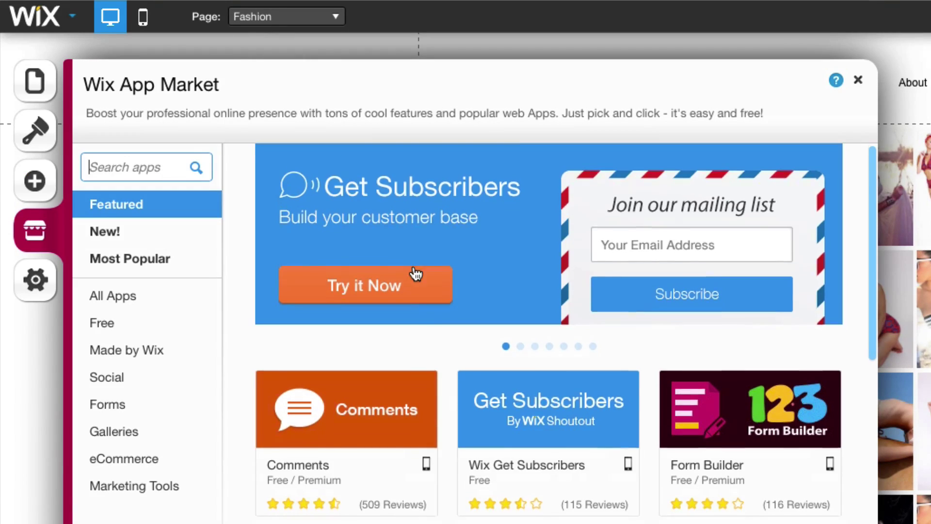
- Scroll through the App Market, reload its front page, then open the site Settings
scroll(416, 274, "down", 15)
scroll(416, 275, "up", 10)
scroll(416, 274, "up", 7)
left_click(37, 234)
left_click(36, 279)
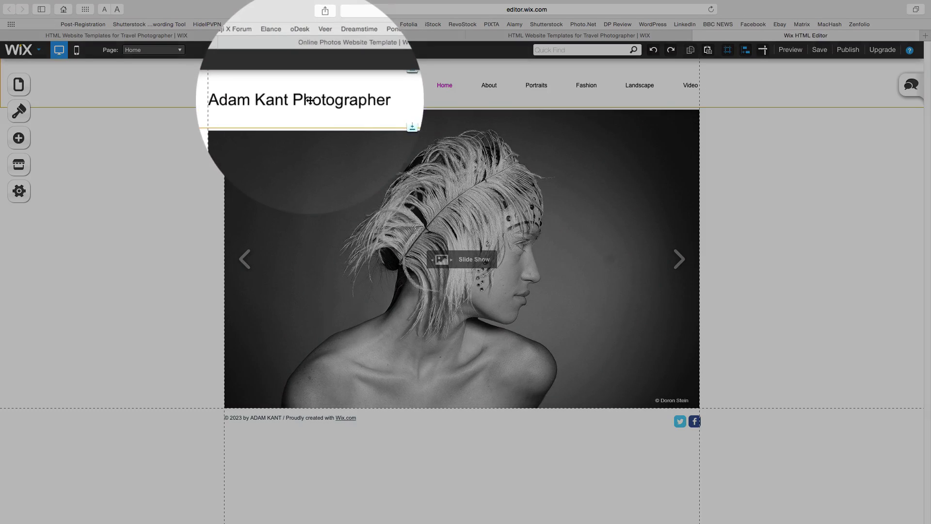
- Retitle the header 'The Odessa Files', keeping the Title style, Arial font and 28 px size
left_click(329, 86)
left_click(341, 109)
triple_click(320, 85)
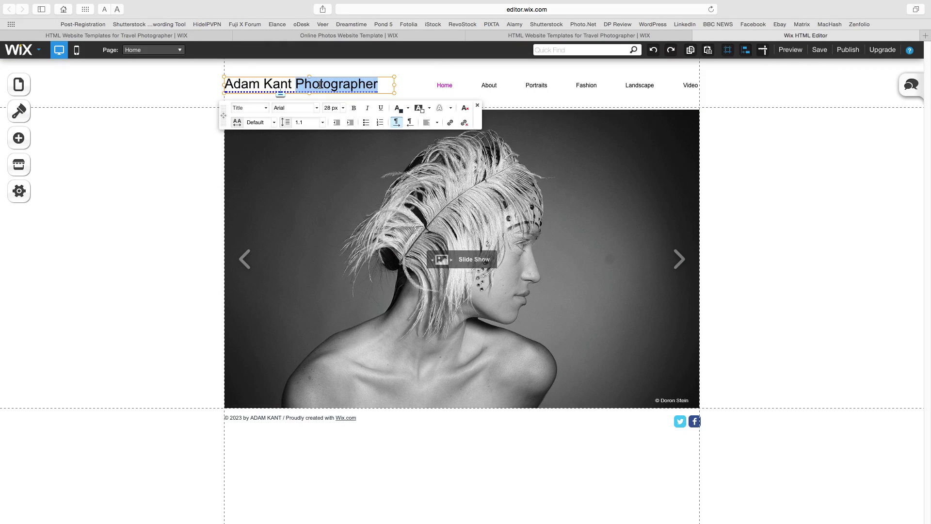
type("The Odessa Files")
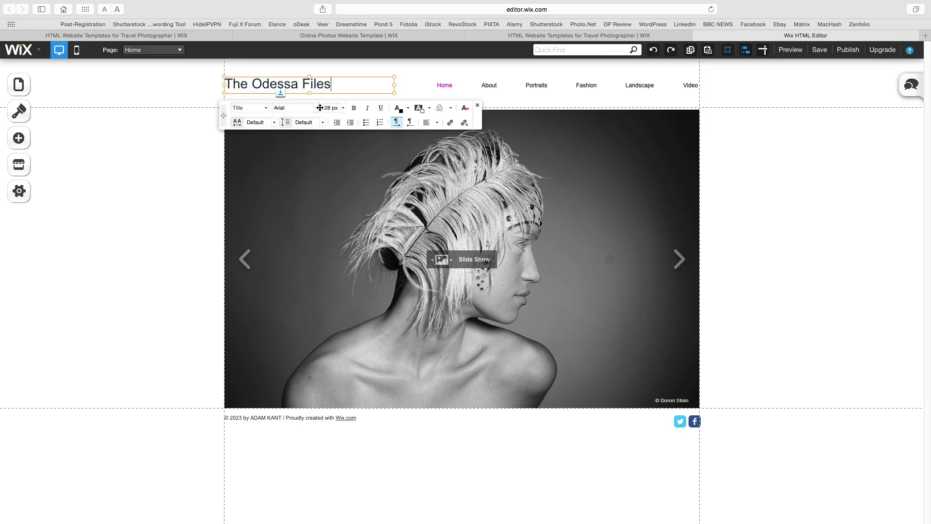
left_click(266, 109)
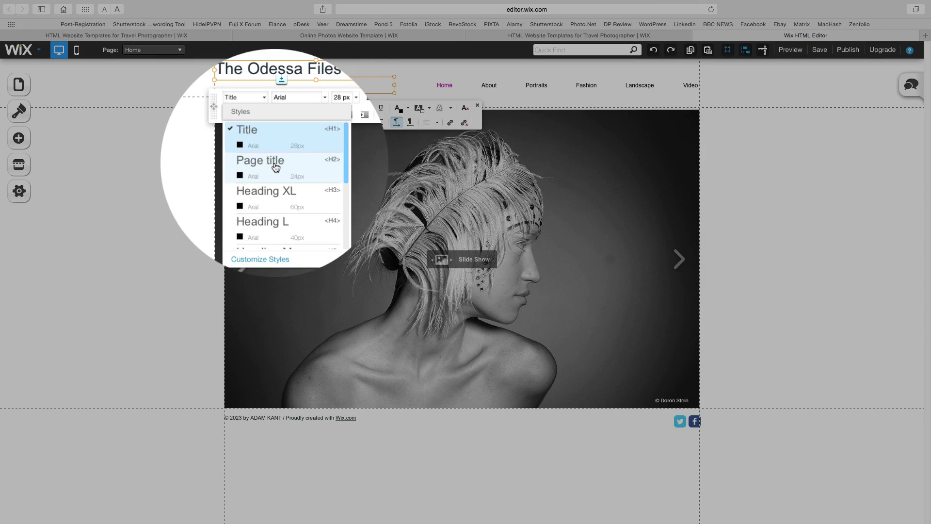
left_click(295, 107)
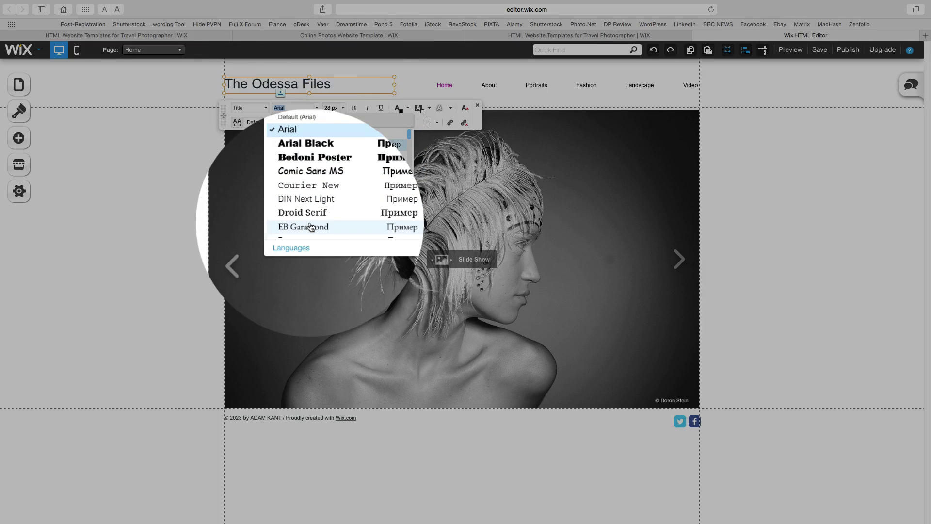
left_click(334, 108)
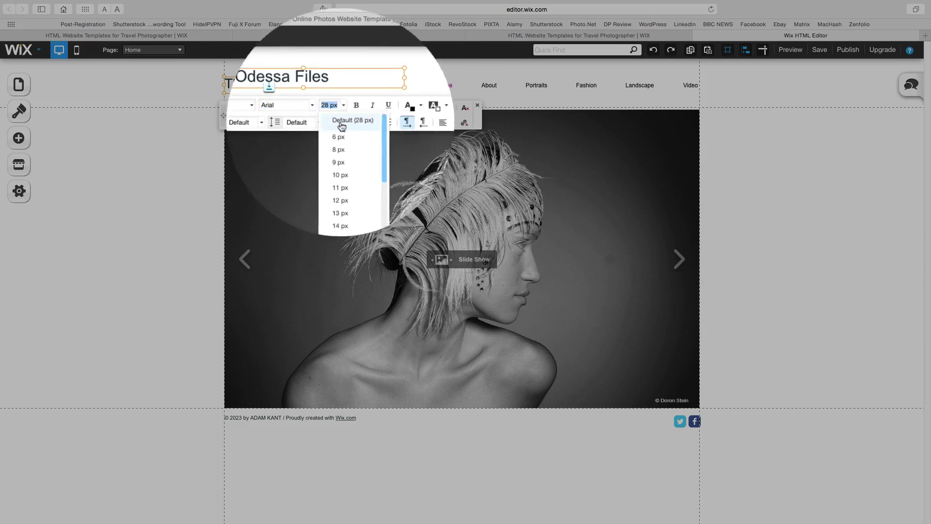
left_click(335, 111)
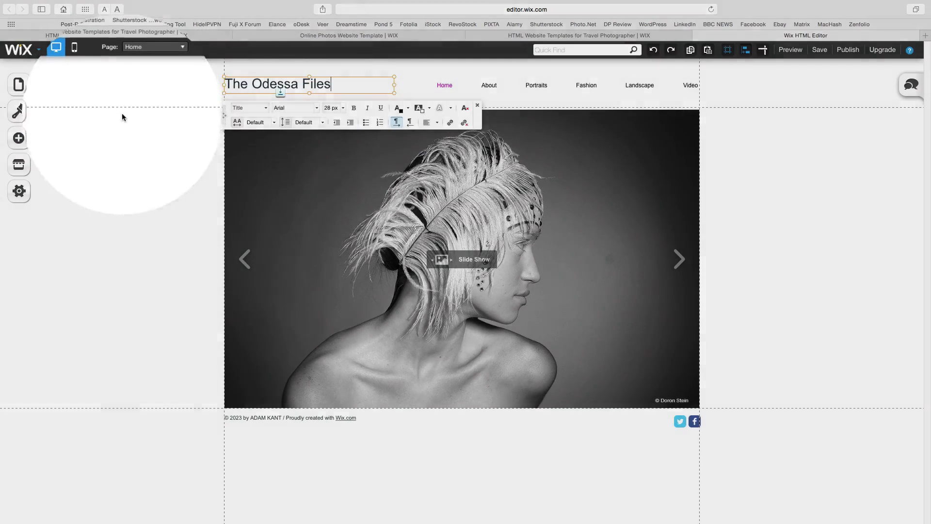
left_click(123, 115)
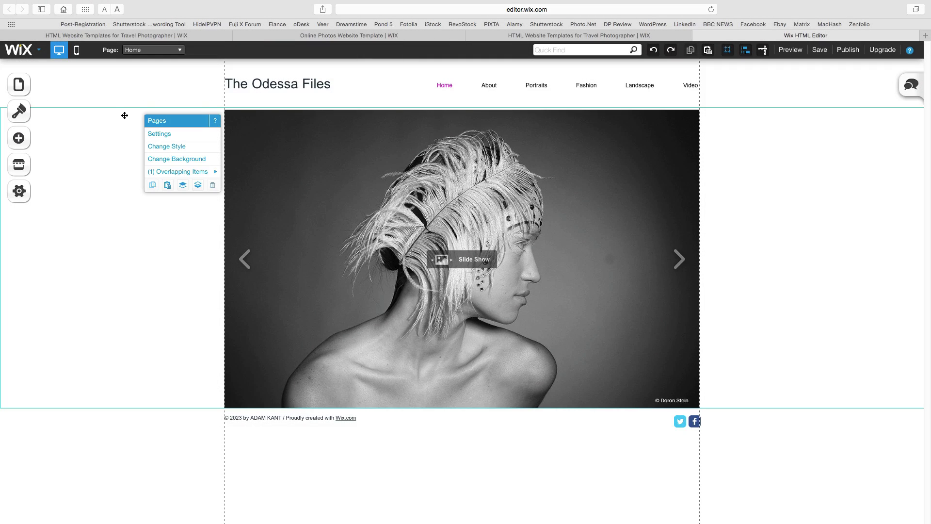
- Open the Portraits page's Settings from the Pages list, showing name Portraits and address portraits
left_click(80, 112)
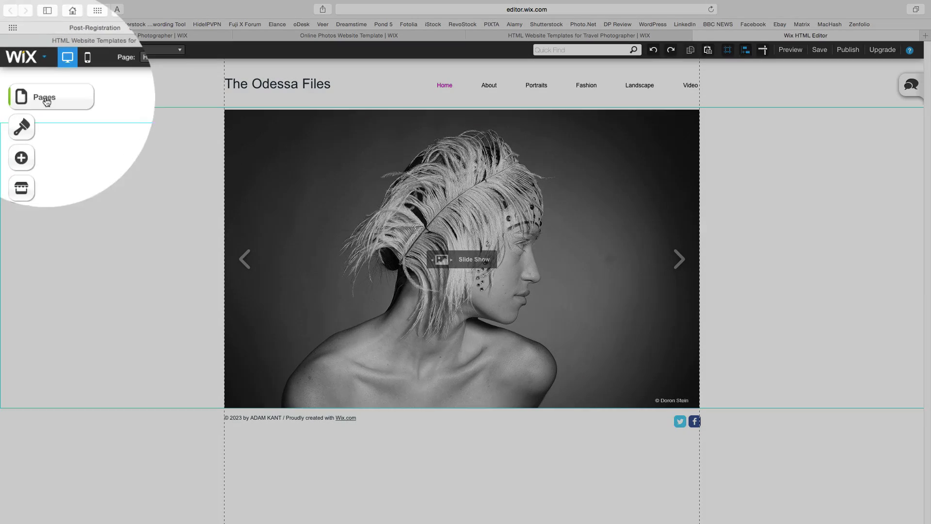
left_click(39, 88)
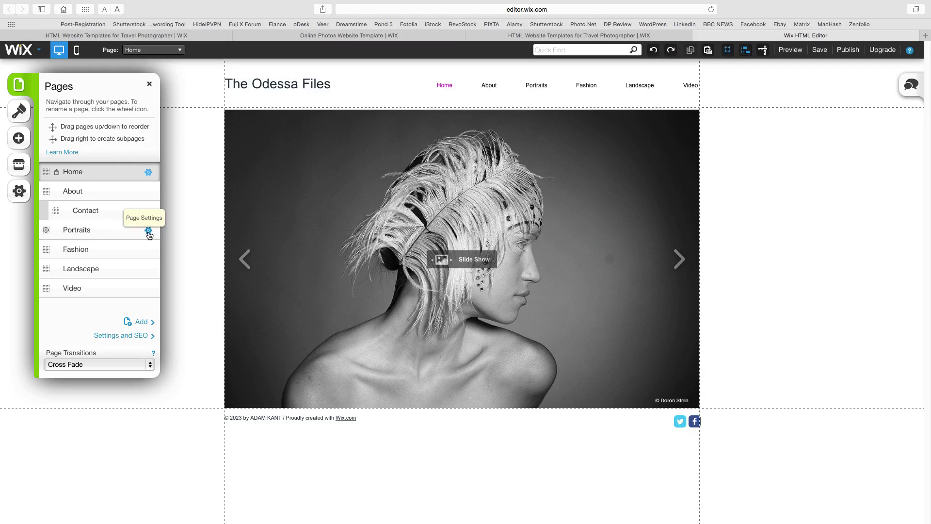
left_click(149, 231)
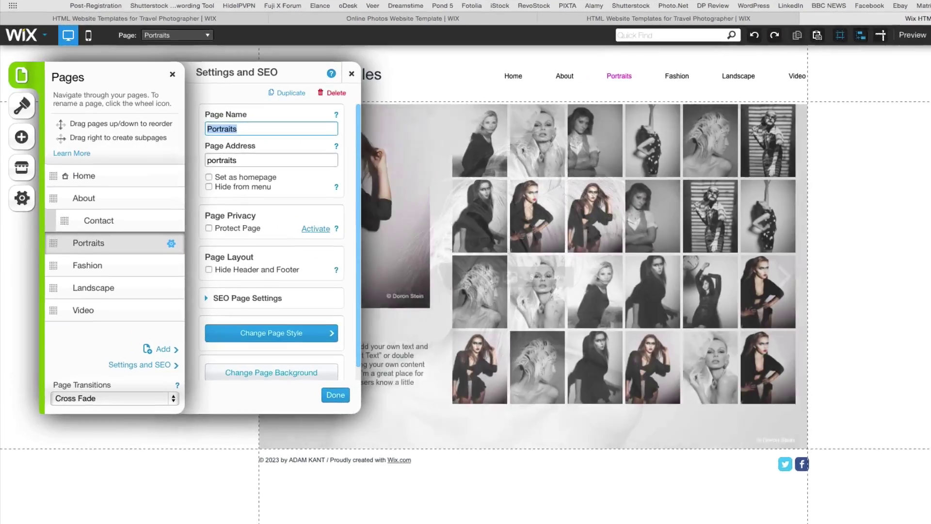
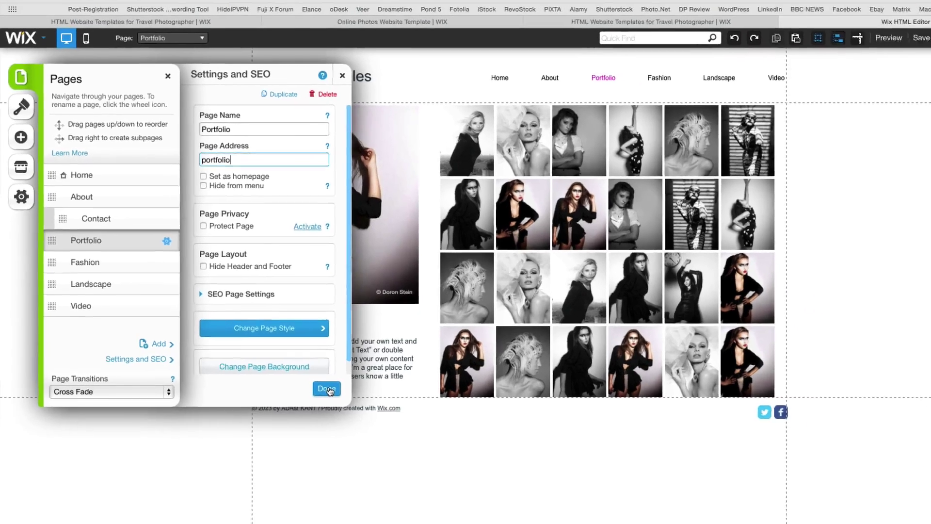
- Retitle the page heading 'Portfolio' and replace the placeholder paragraph with the portfolio welcome text
left_click(433, 468)
double_click(247, 301)
type("Portfolio")
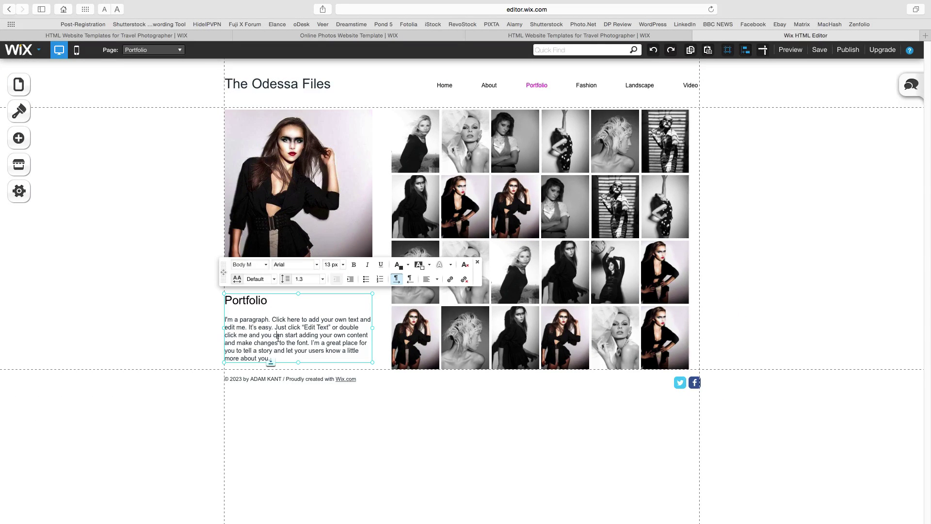
left_click_drag(271, 359, 225, 316)
type("Welcome to our portfolio.")
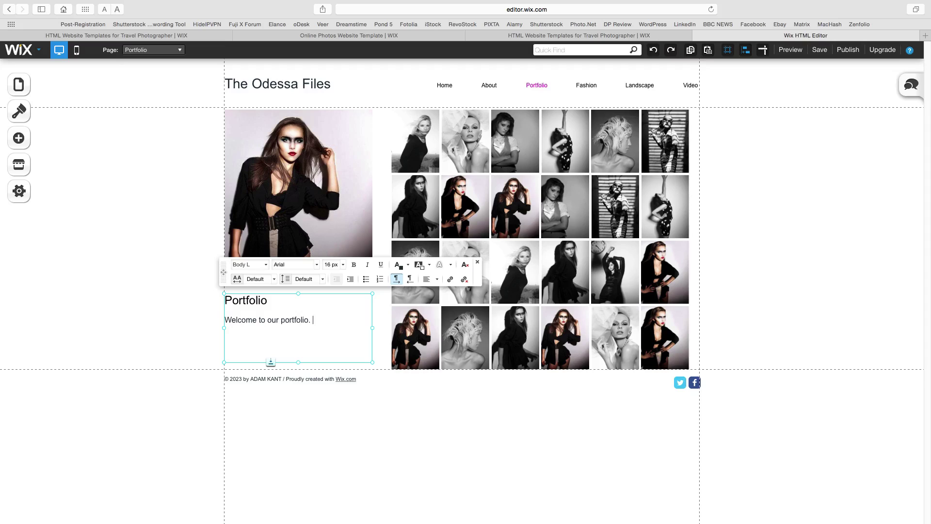
type(" Here you will find a selection of th")
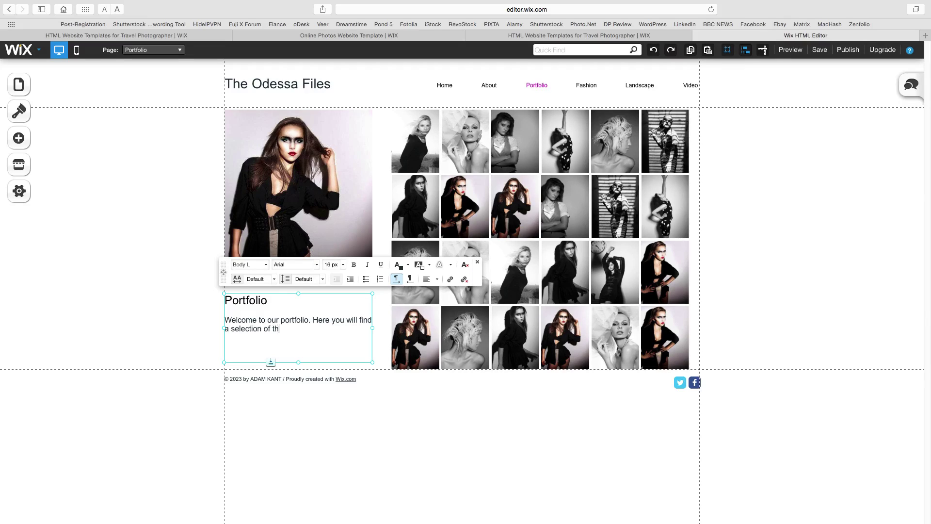
type("e very best images from around the wol")
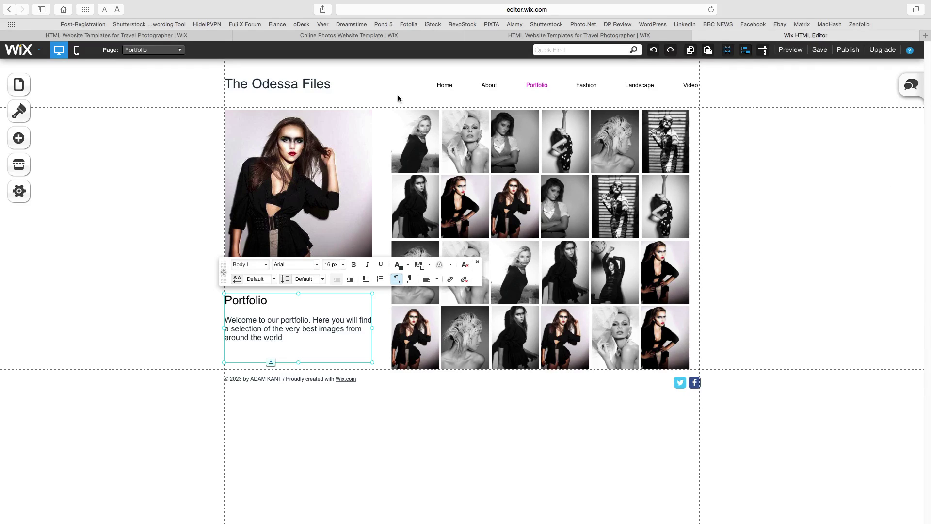
- Delete all the old images from the Portfolio gallery in Organize Images
left_click(412, 136)
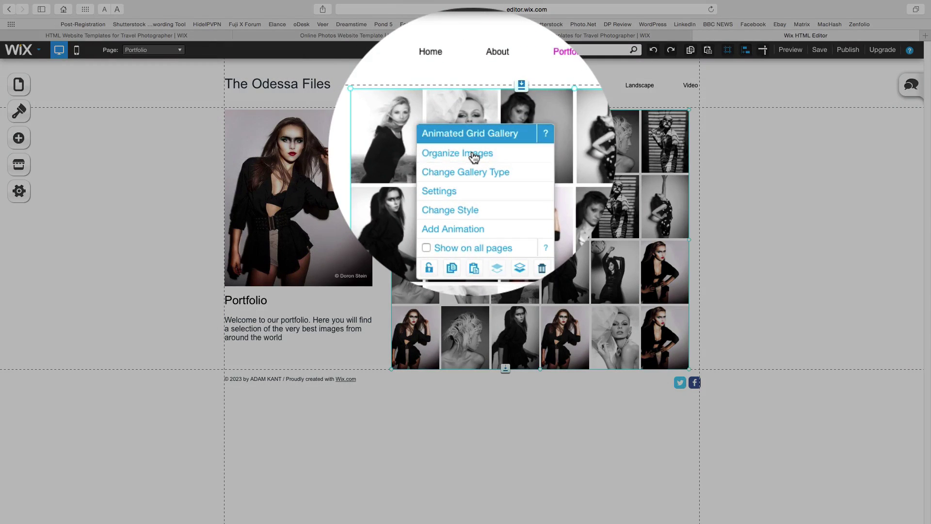
left_click(474, 154)
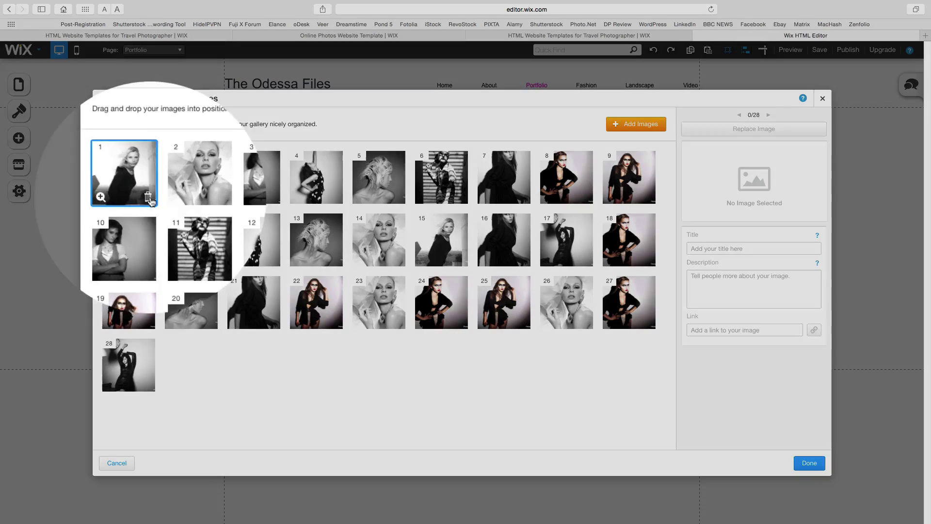
left_click(148, 197)
left_click(149, 199)
left_click(148, 198)
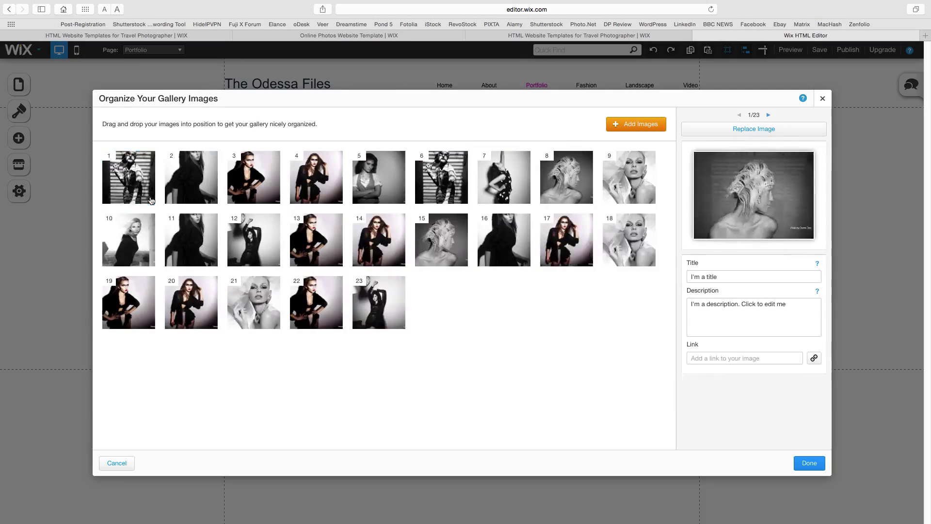
left_click(148, 198)
left_click(149, 198)
left_click(149, 198)
left_click(148, 198)
left_click(149, 198)
left_click(148, 199)
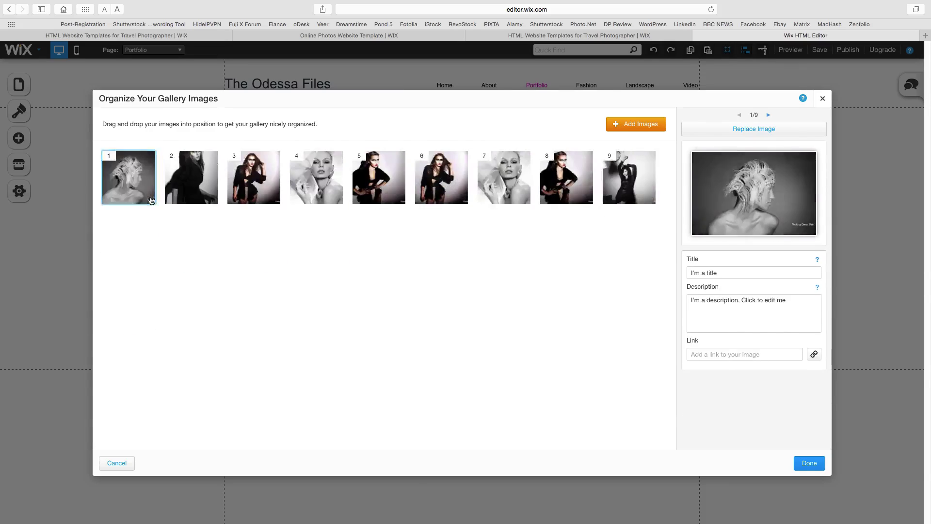
left_click(149, 198)
left_click(148, 198)
left_click(149, 198)
left_click(148, 199)
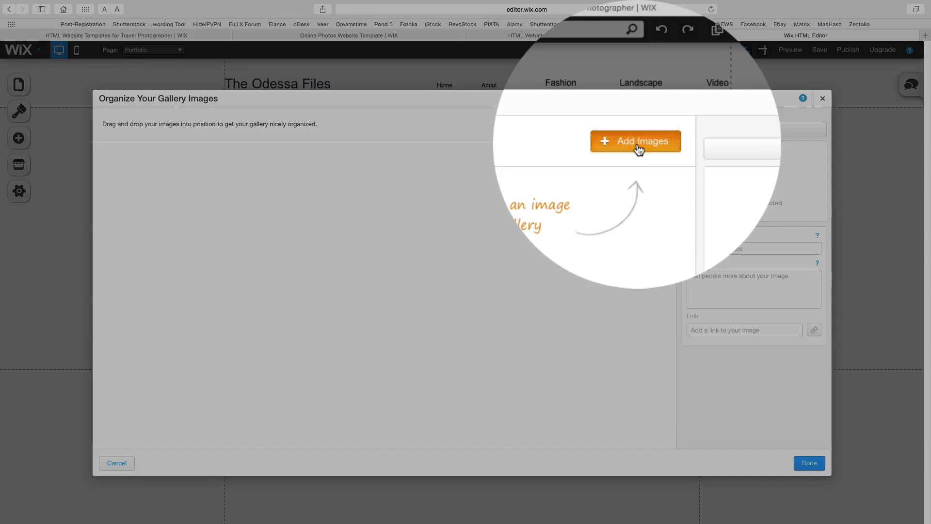
- Upload three rows of 2008–2009 travel photos from the computer to the gallery
left_click(639, 125)
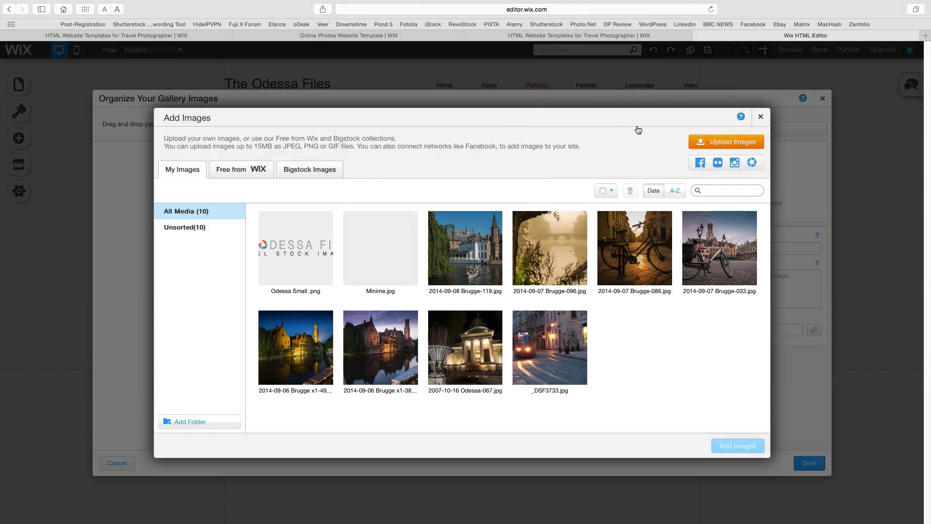
left_click(719, 145)
scroll(279, 209, "down", 5)
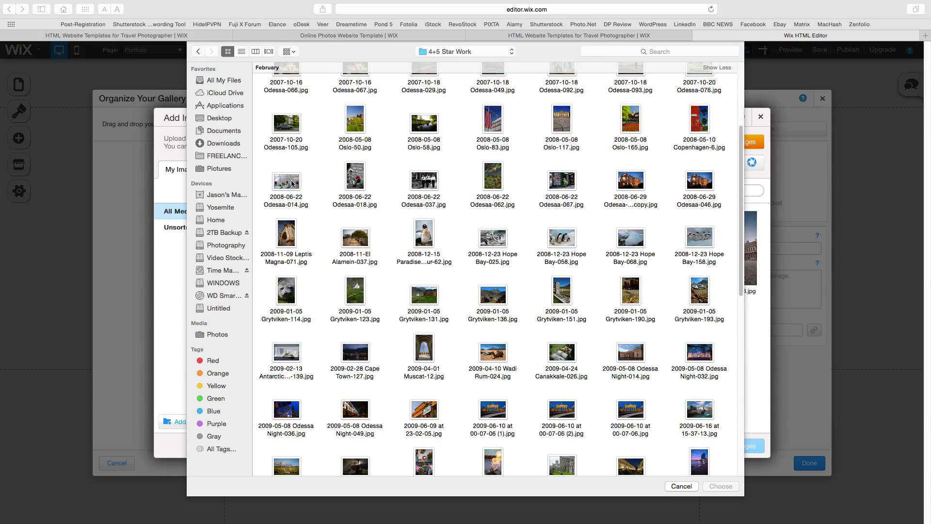
left_click_drag(268, 217, 728, 380)
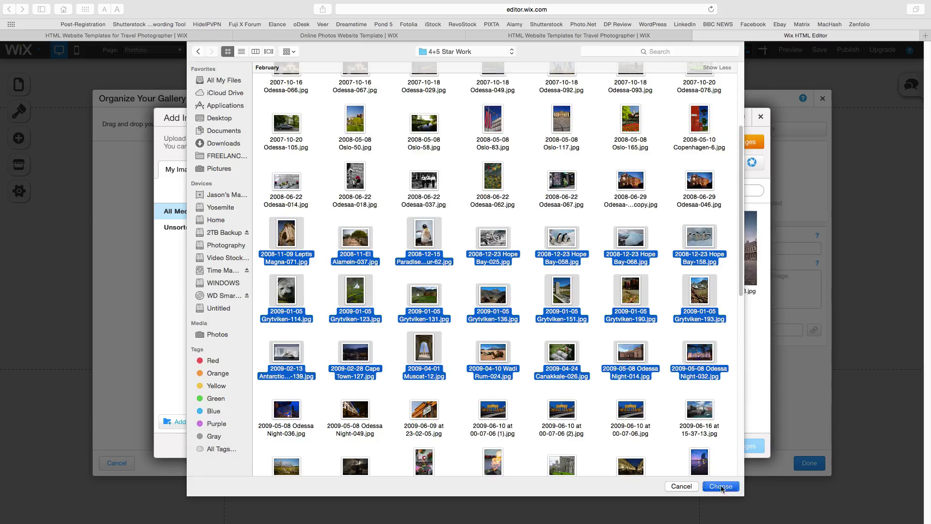
left_click(720, 485)
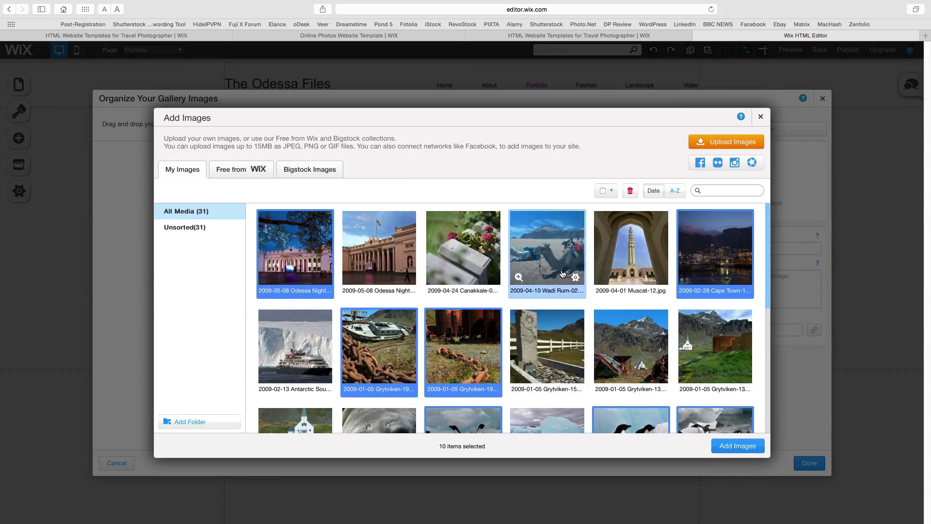
- Add the uploaded photos and title the first 'Grytviken', describing the South Georgia whaling station
left_click(734, 442)
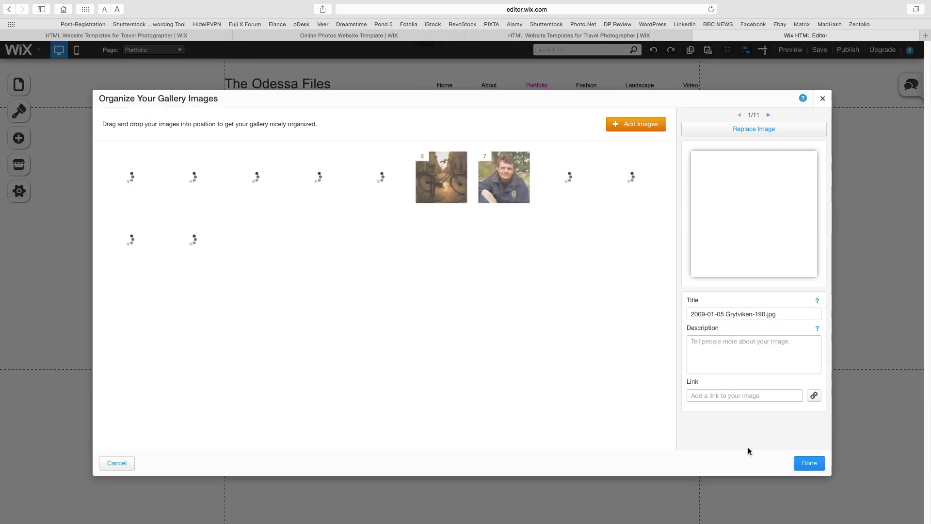
triple_click(754, 313)
type("Grytviken")
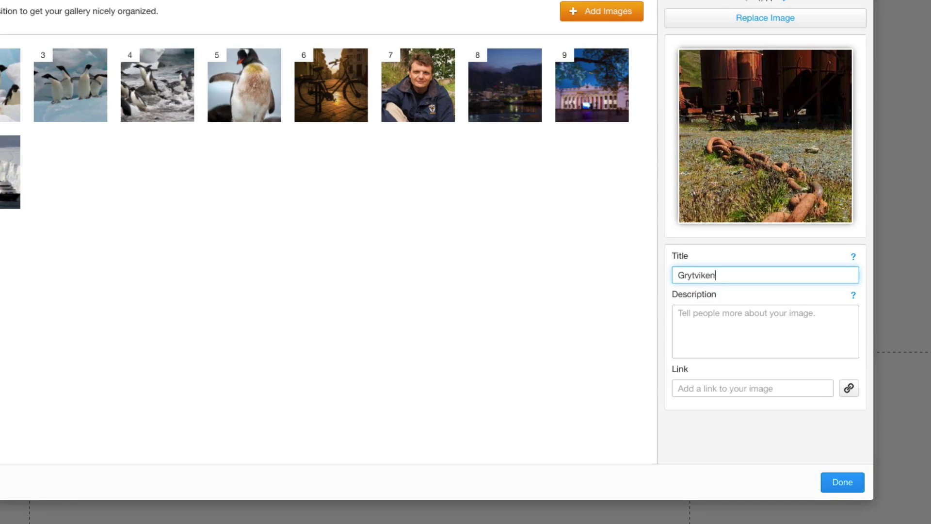
left_click(776, 316)
type("The old whali")
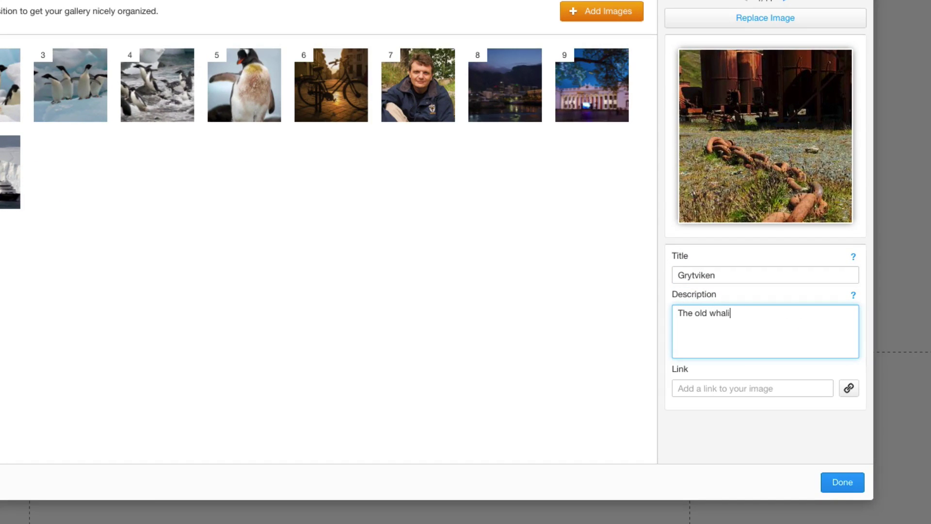
type("ng station in Grytviken in")
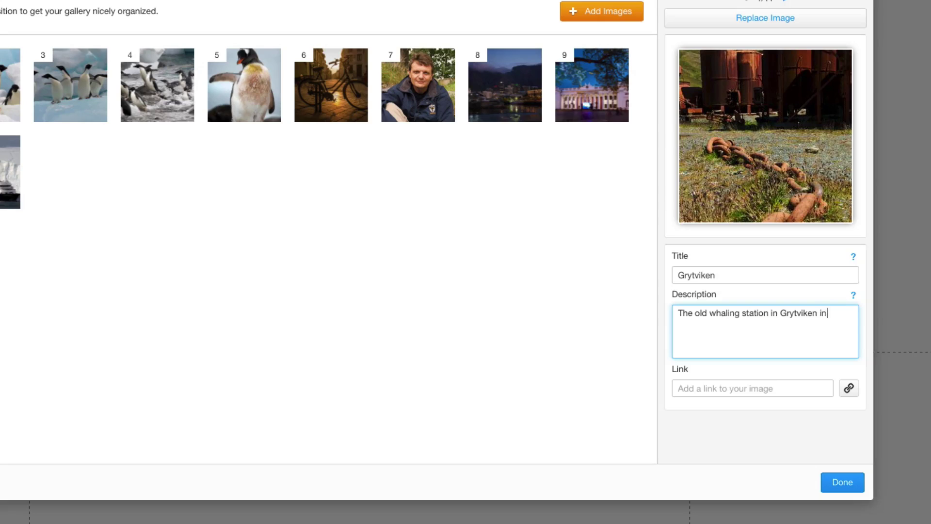
type(" South Gei")
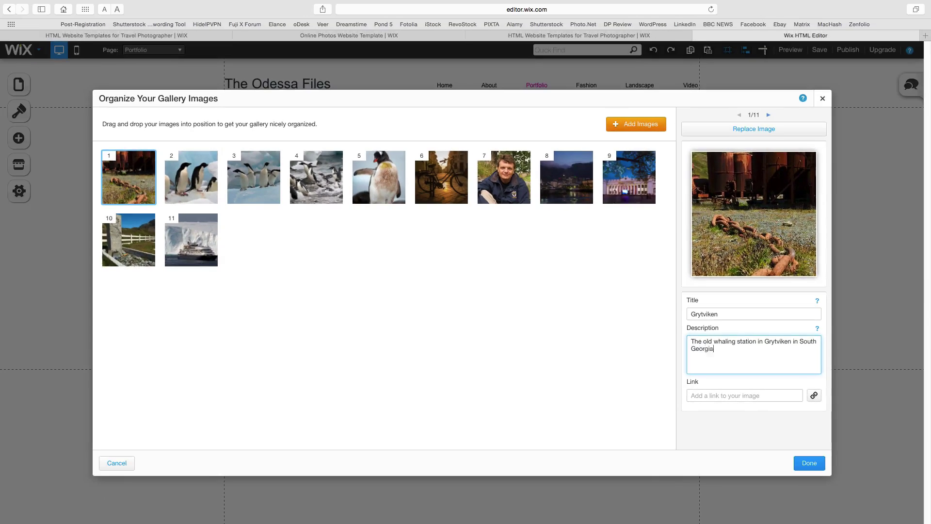
type("rgia")
- Reorder the gallery, moving the ship photo to third and a penguin photo to last
mouse_move(195, 183)
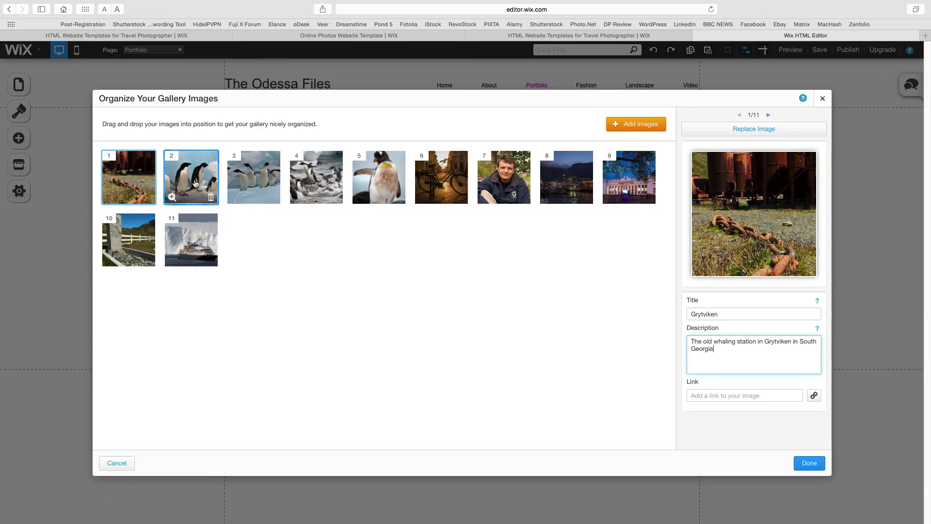
left_click_drag(195, 183, 194, 180)
left_click_drag(191, 240, 254, 177)
left_click_drag(316, 177, 282, 261)
left_click(809, 462)
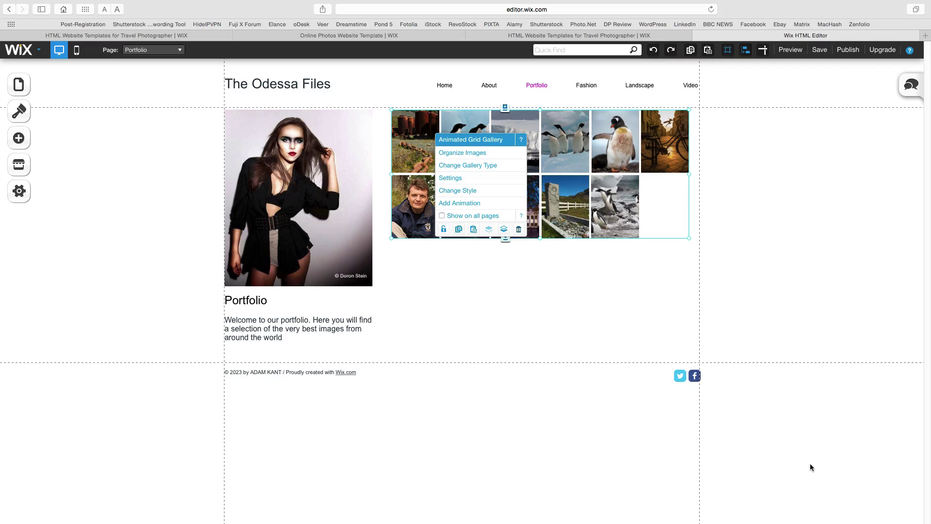
- Replace the large photo with the mosque archway picture and save the site as a draft
left_click(774, 435)
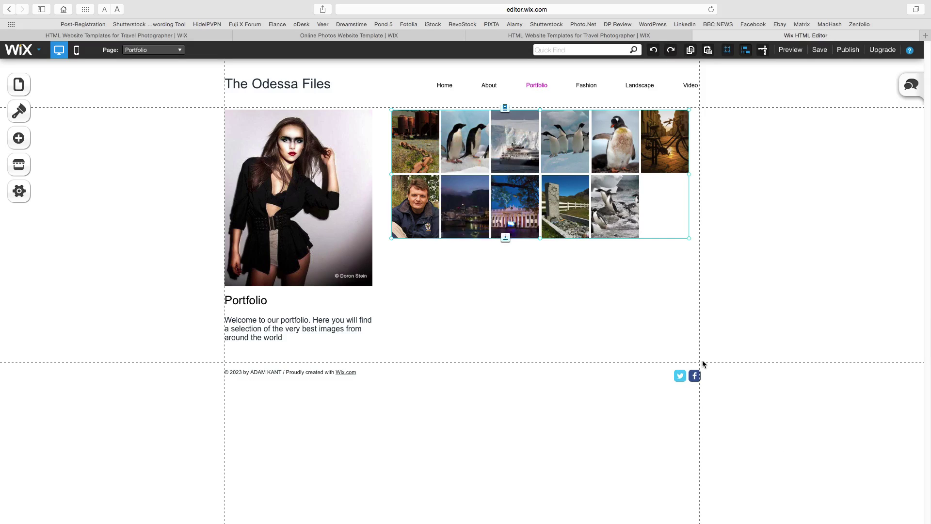
left_click(310, 189)
left_click(332, 207)
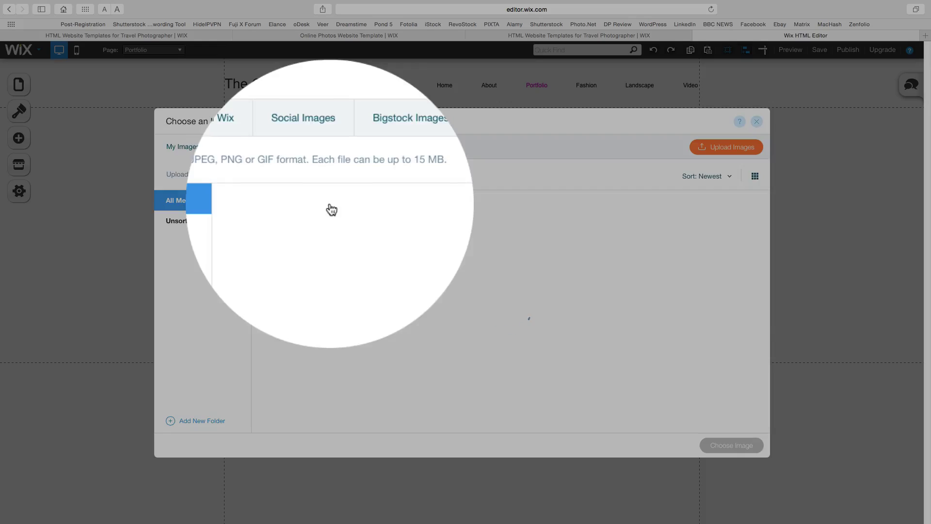
left_click(577, 249)
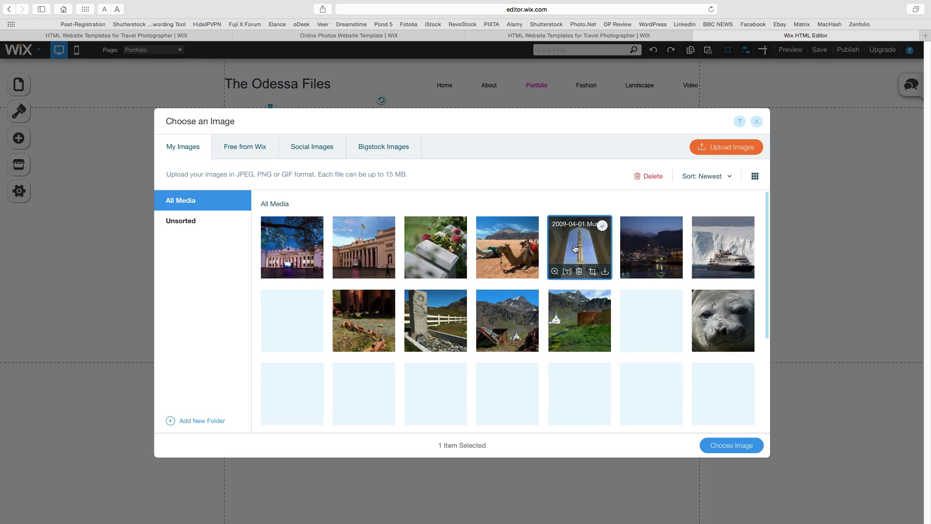
left_click(736, 447)
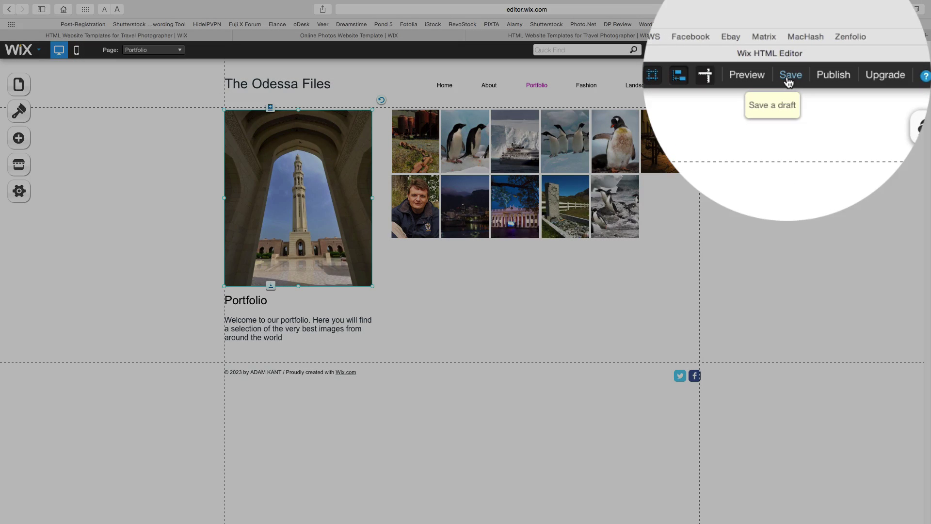
left_click(819, 50)
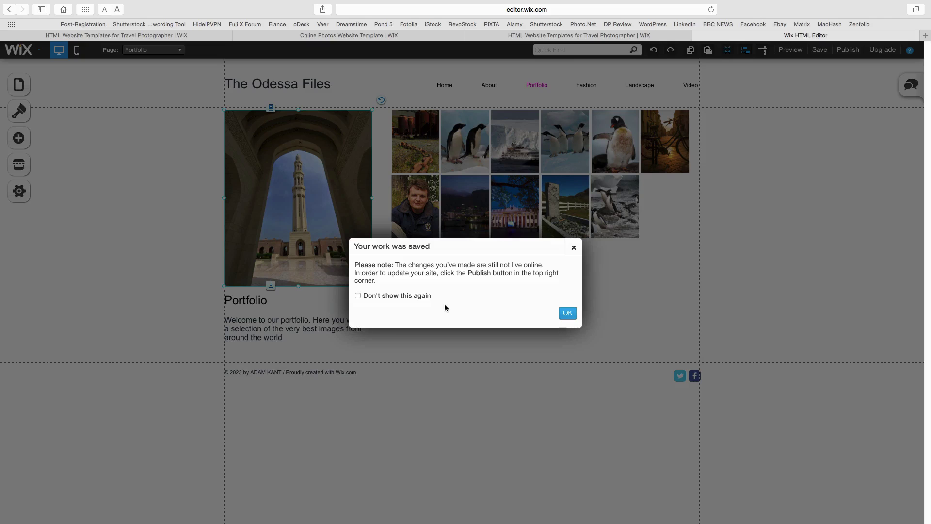
left_click(564, 314)
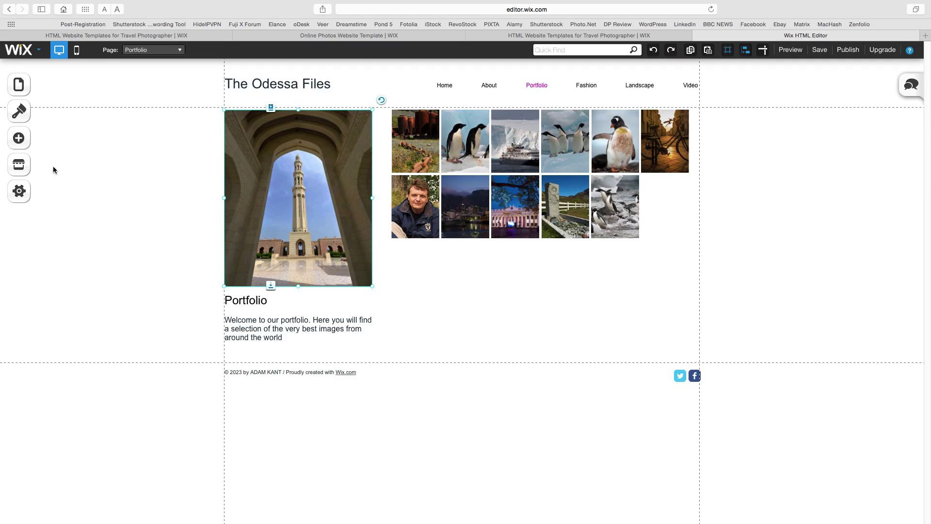
- Rename the Fashion page to 'London' with the page address 'london'
left_click(18, 85)
left_click(149, 250)
type("London")
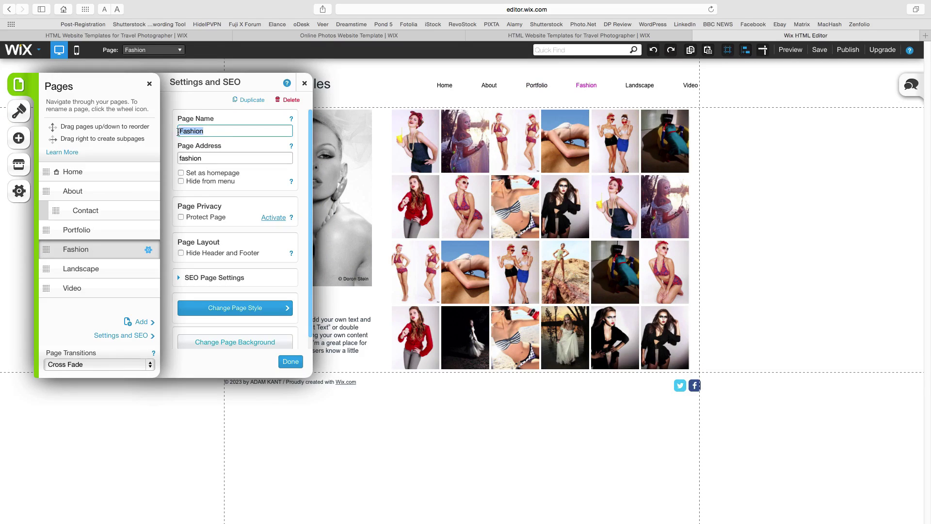
key("Tab")
type("london")
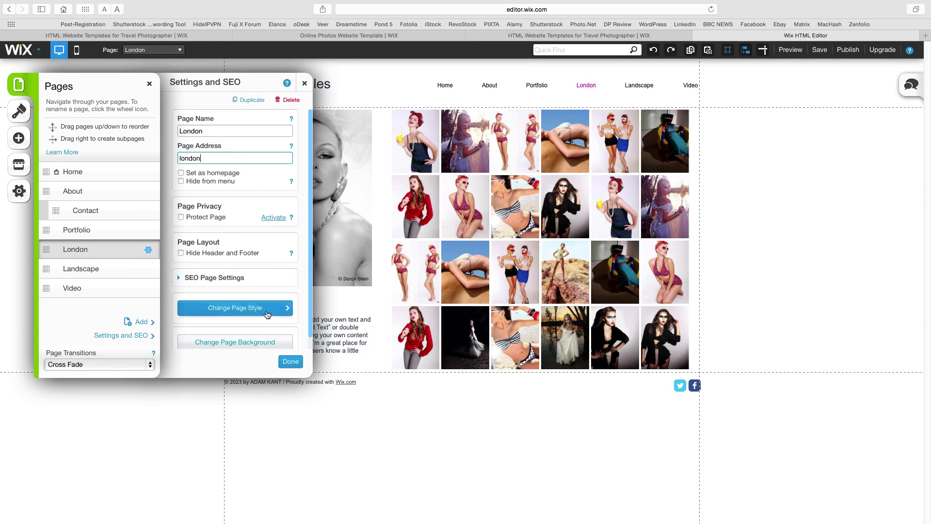
left_click(291, 361)
- Delete the old fashion images from the London page gallery
left_click(335, 155)
left_click(412, 134)
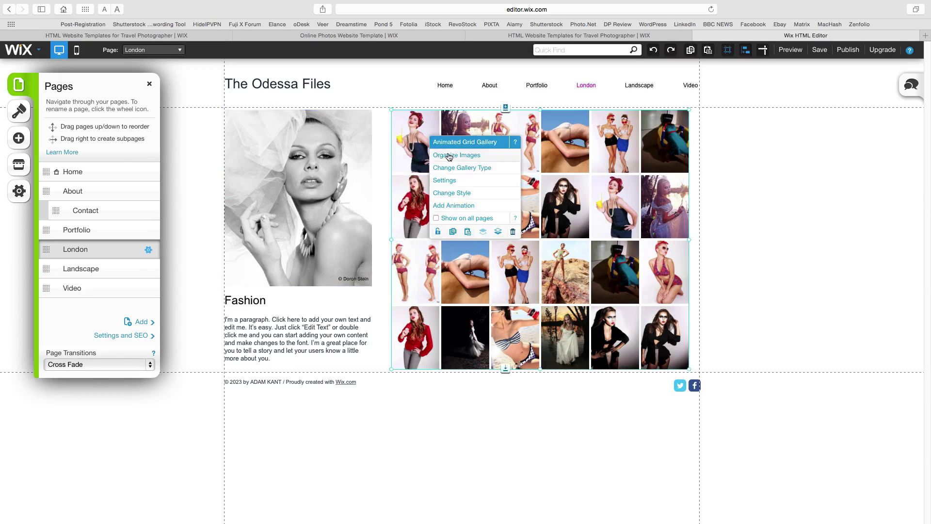
left_click(451, 142)
left_click(149, 201)
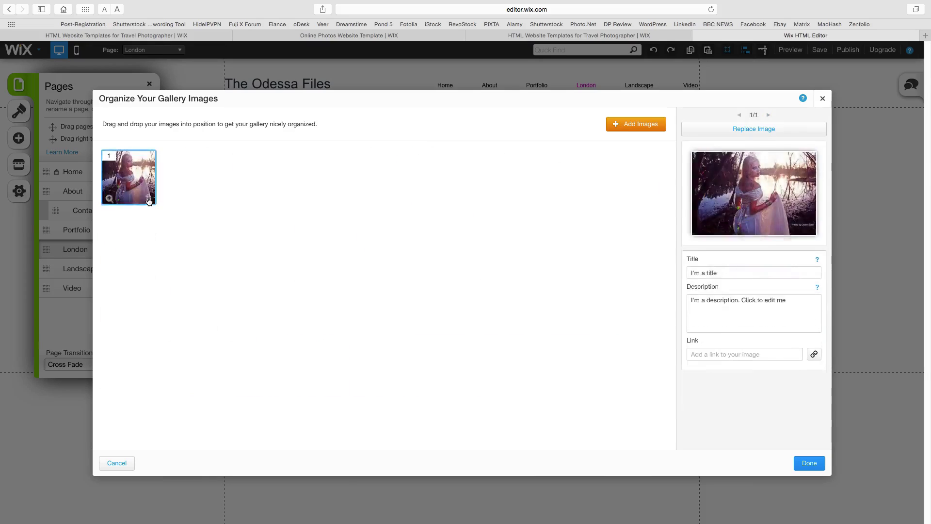
left_click(149, 200)
- Upload all the Dehaze photos from Images > Gallery Shots into the gallery
left_click(626, 125)
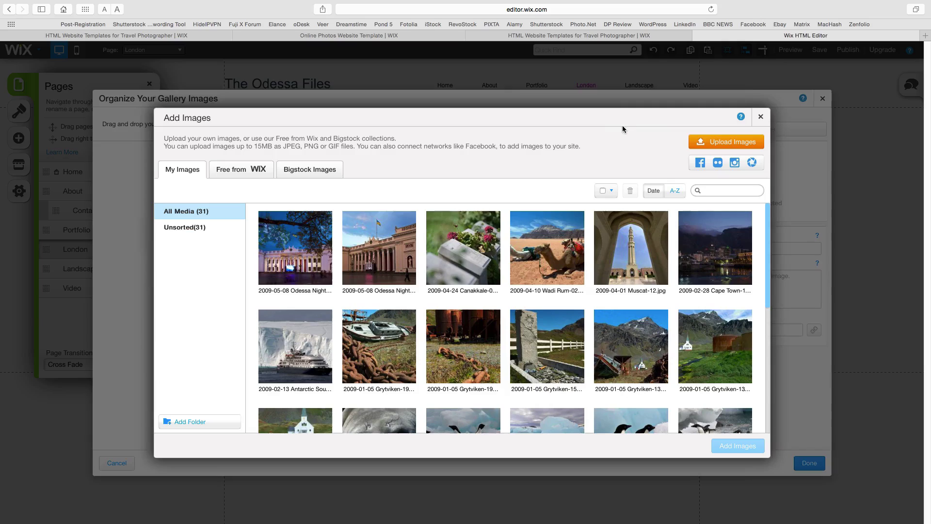
left_click(738, 145)
left_click(479, 50)
left_click(465, 131)
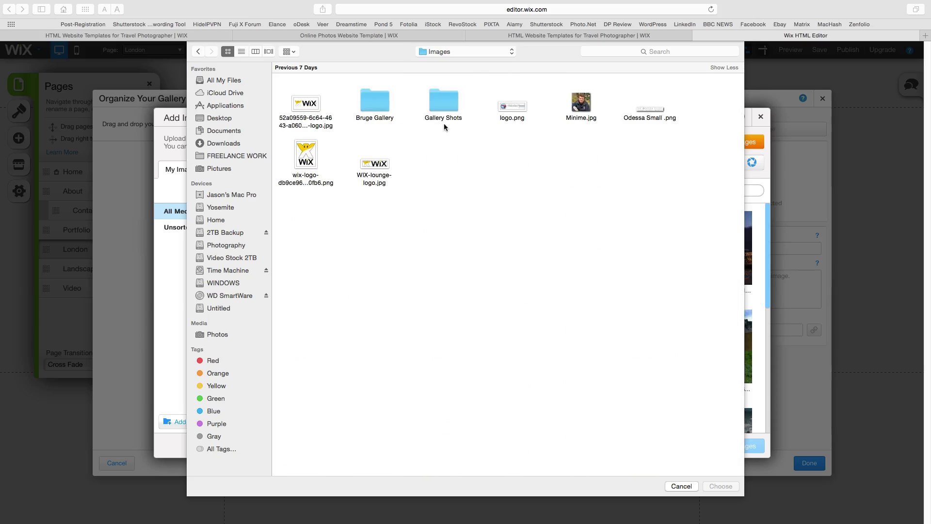
double_click(437, 104)
key("super+a")
left_click(721, 486)
left_click(740, 444)
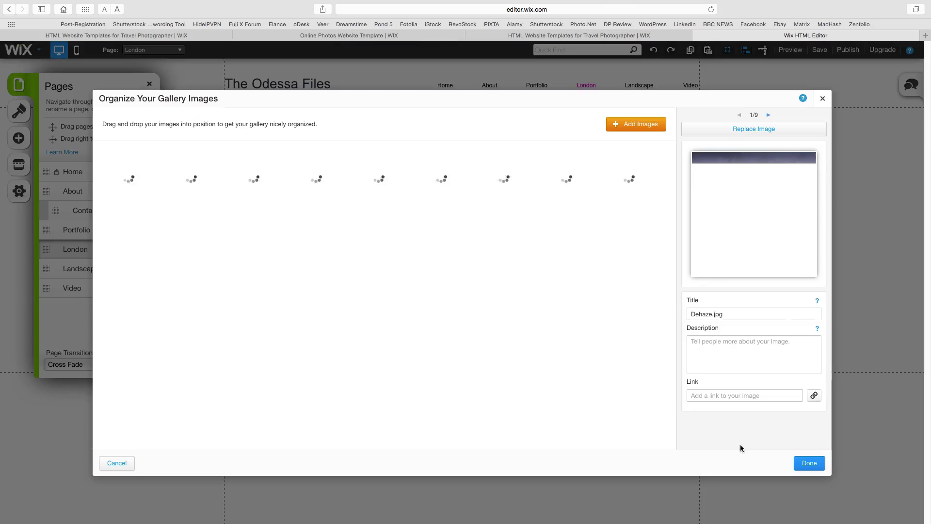
- Move Tower Bridge to fourth, and title the first photo 'London Architecture' with a River Thames description
left_click_drag(629, 177, 316, 177)
left_click(128, 177)
left_click(751, 273)
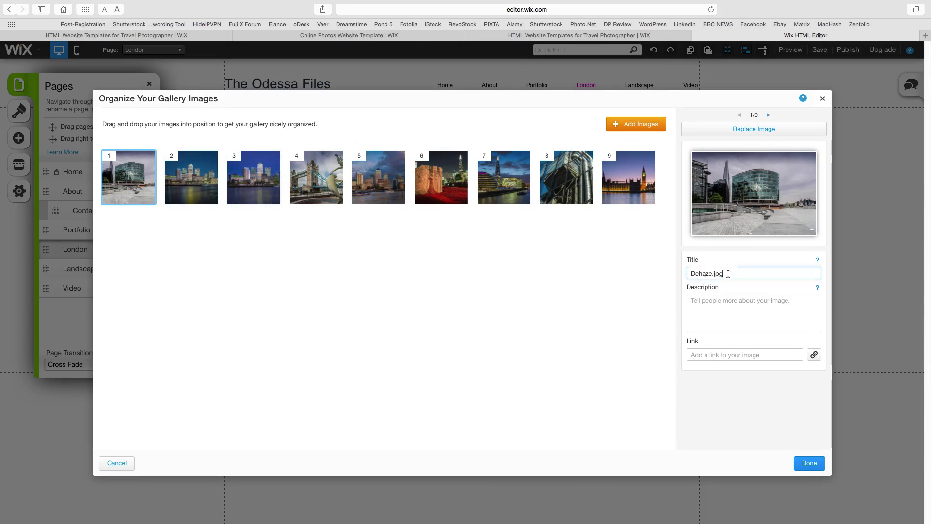
key("super+a")
type("London")
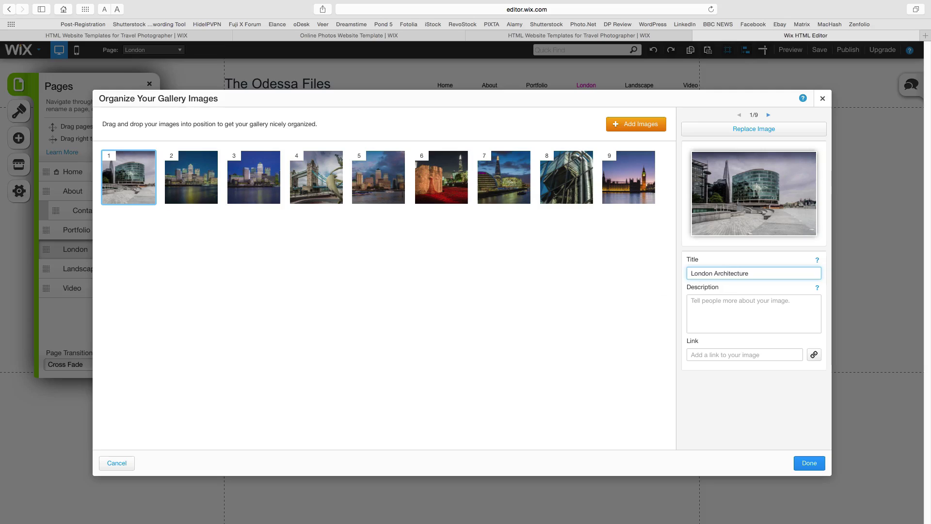
left_click(709, 301)
type("Modern buildings on the ")
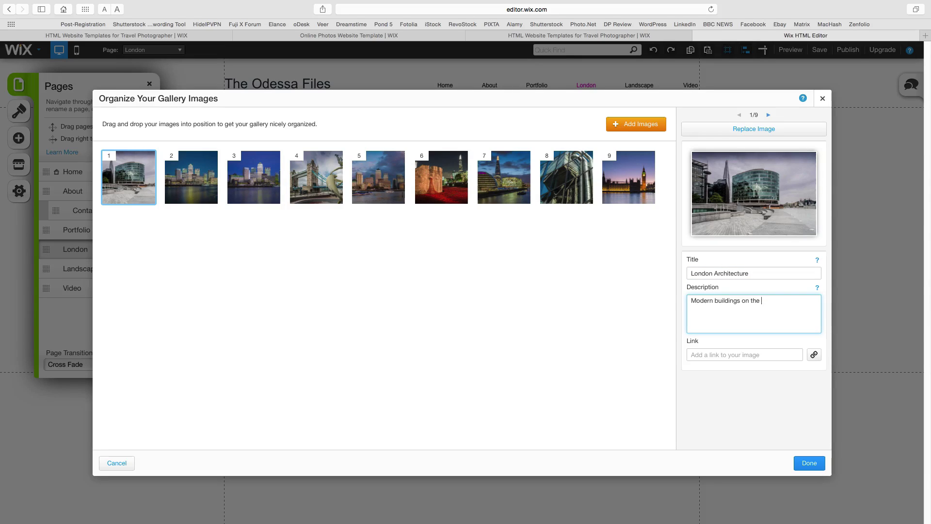
type("River Thames")
left_click(809, 463)
- Replace the fashion portrait with the Canary Wharf London skyline photo
left_click(342, 213)
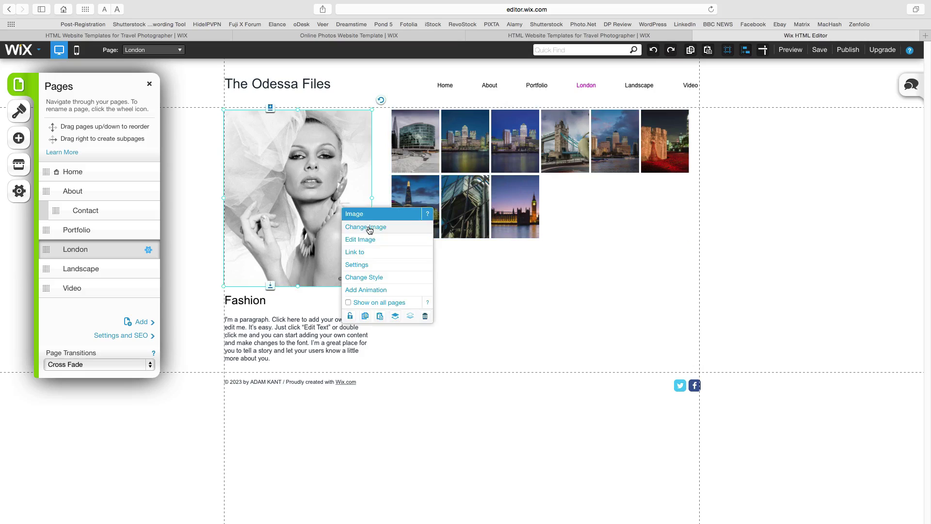
left_click(365, 226)
left_click(507, 247)
left_click(731, 445)
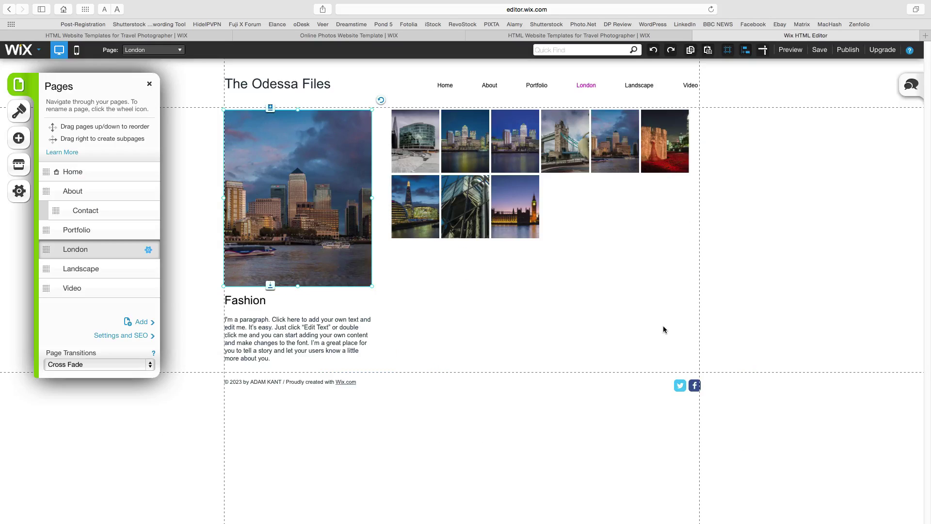
- Change the heading to 'London' and the text to 'A series of my best images from London, England'
left_click(305, 354)
double_click(245, 301)
type("London")
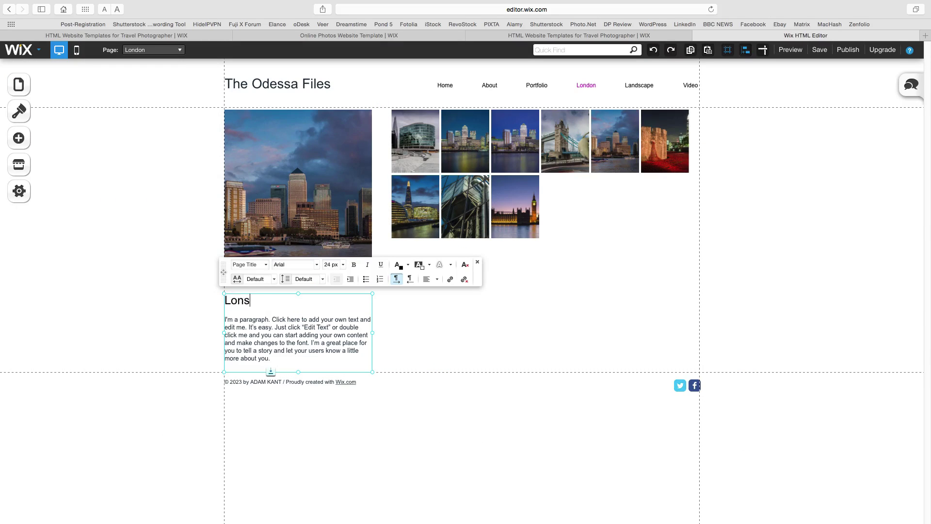
triple_click(232, 342)
type("A series of my best images from London, England")
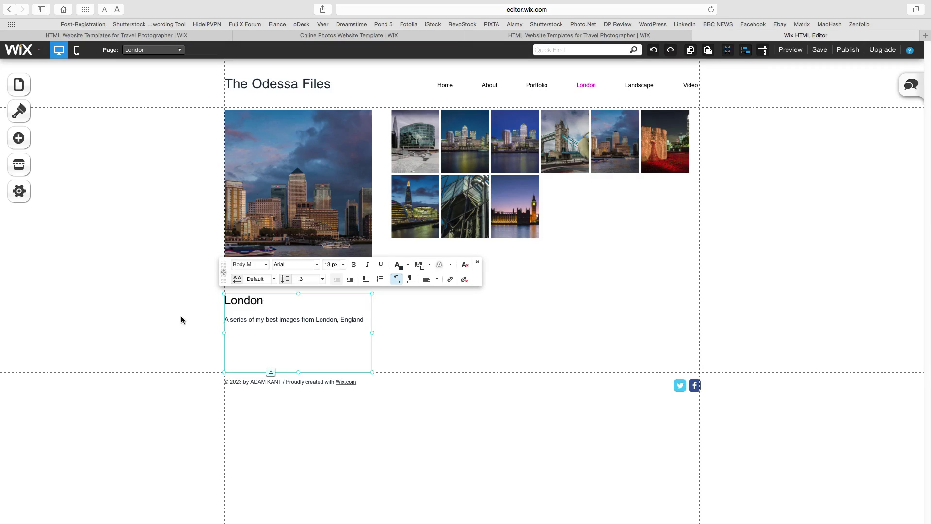
left_click(182, 320)
left_click(364, 391)
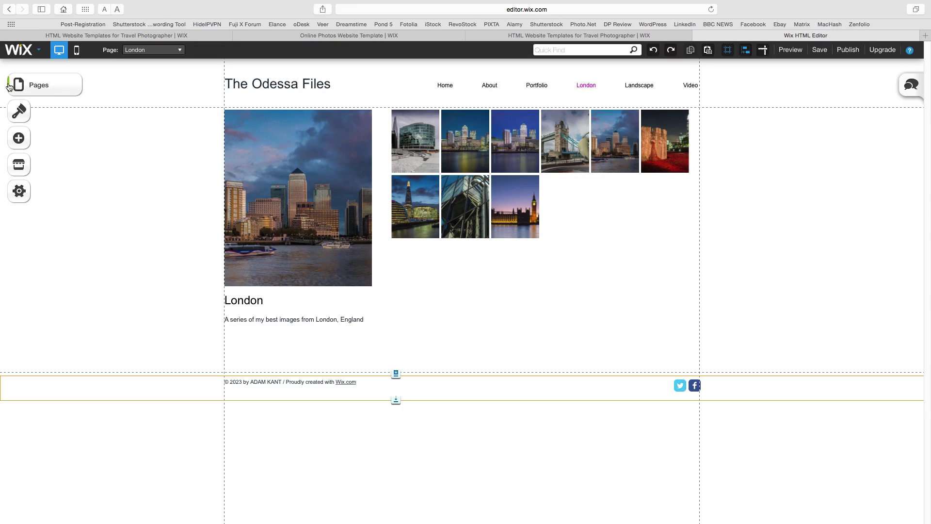
- Delete the Landscape and Video pages from the Pages panel, confirming each deletion
left_click(39, 87)
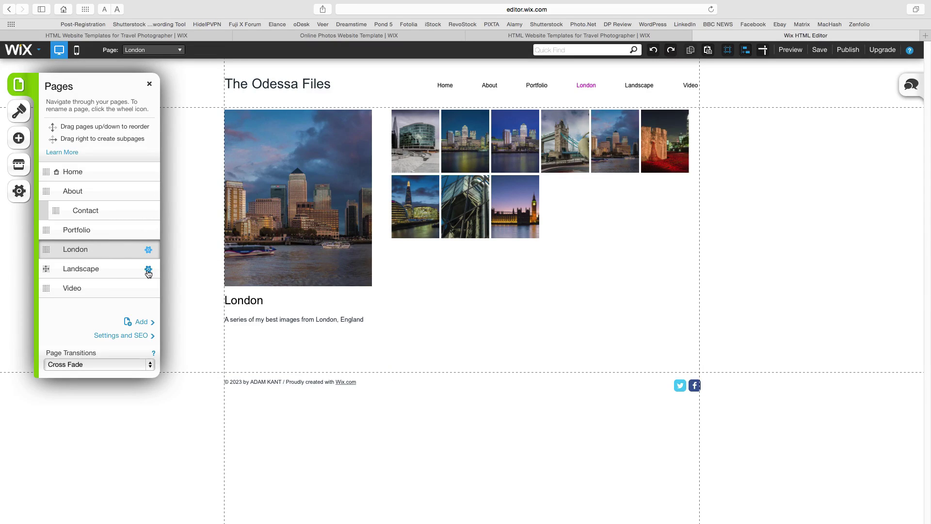
left_click(149, 269)
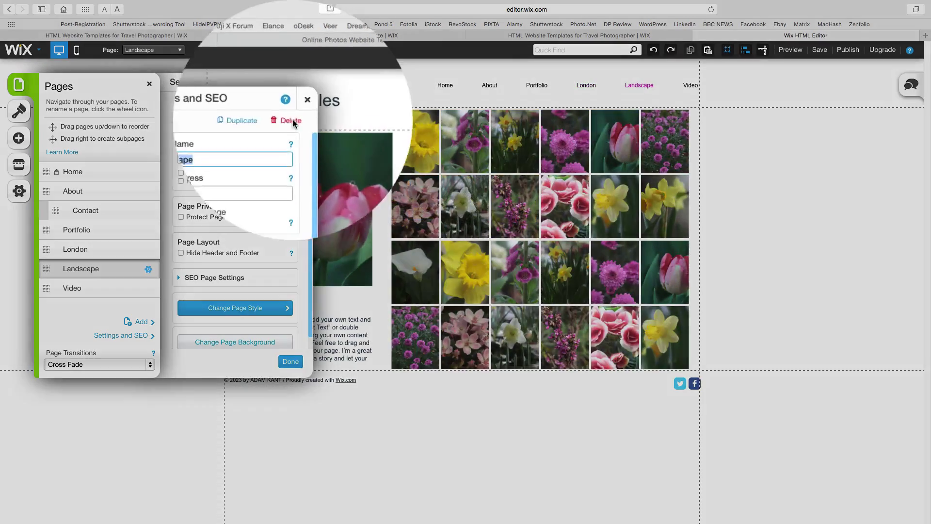
left_click(293, 122)
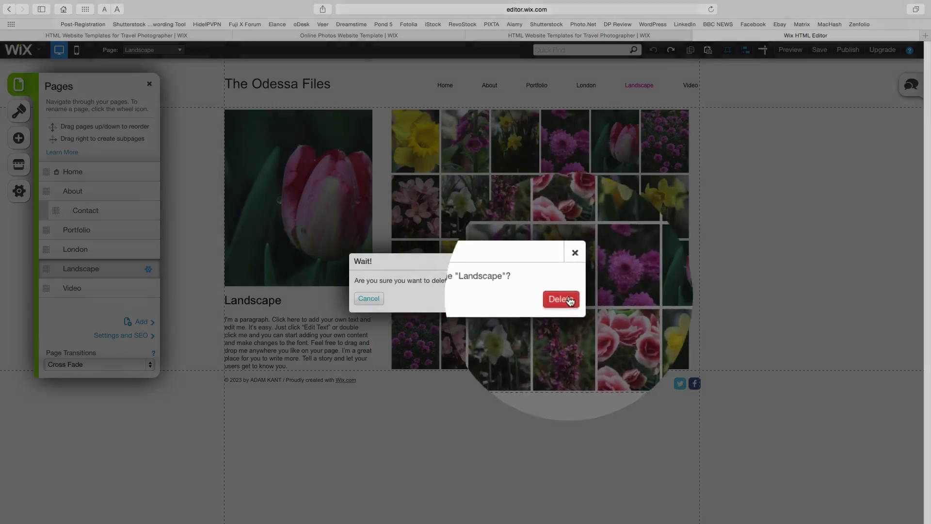
left_click(561, 298)
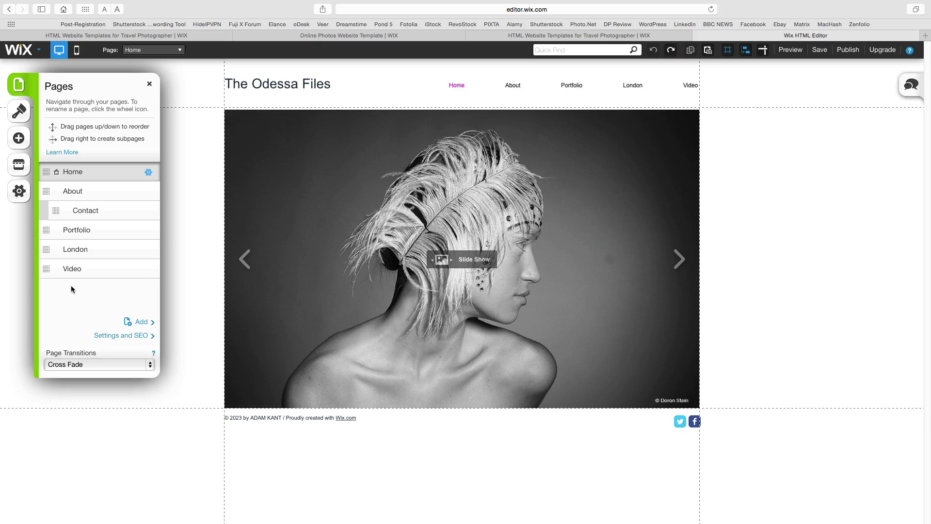
left_click(149, 269)
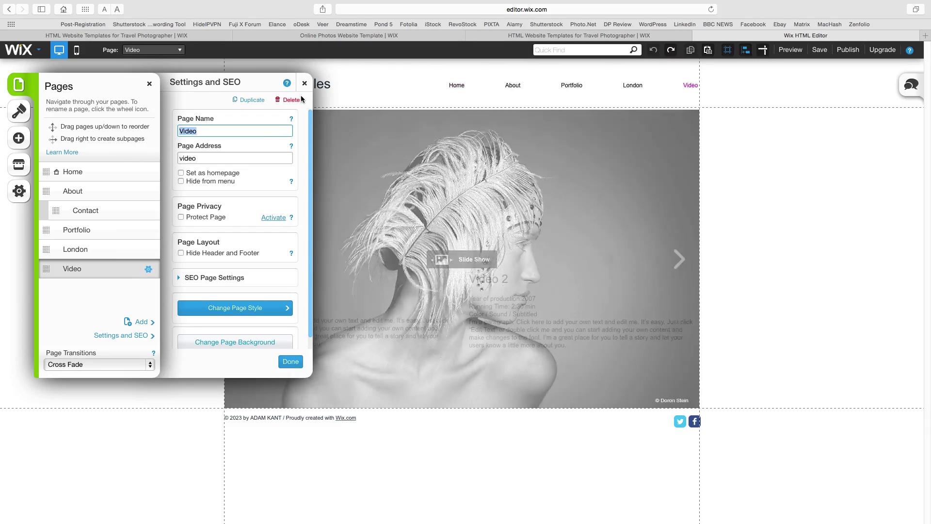
left_click(298, 99)
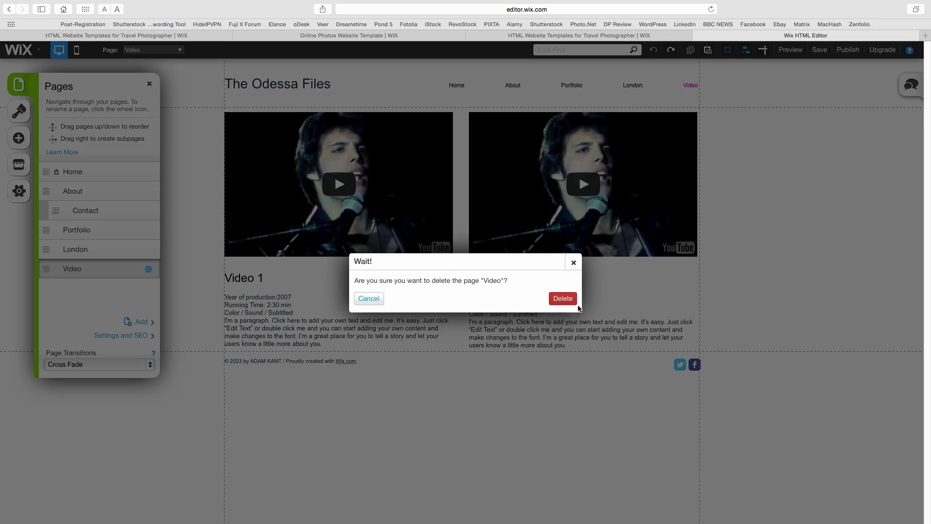
left_click(568, 301)
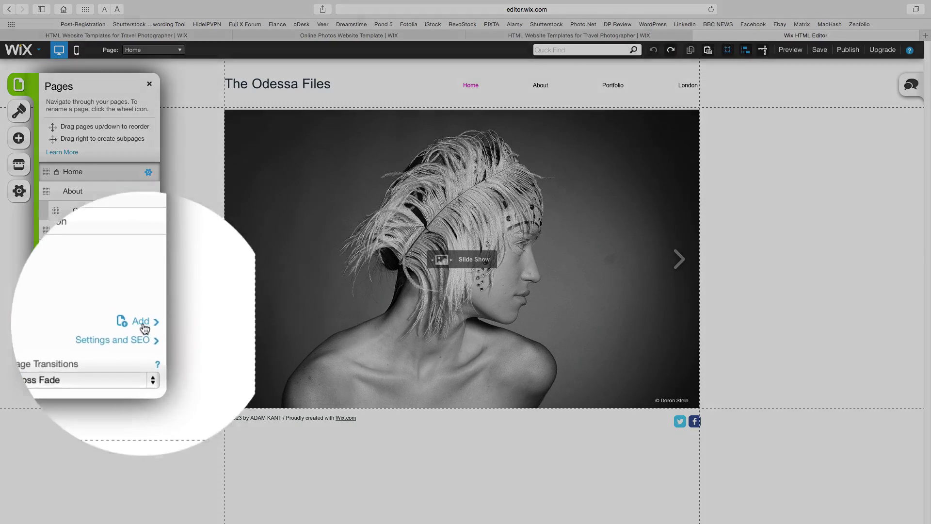
left_click(141, 322)
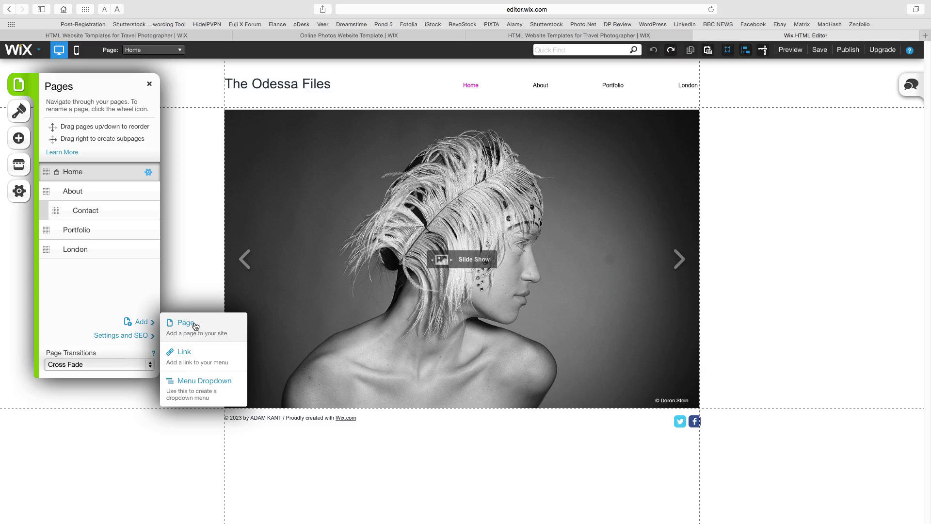
- Create a Large Grid gallery page named 'Bruges'
left_click(185, 323)
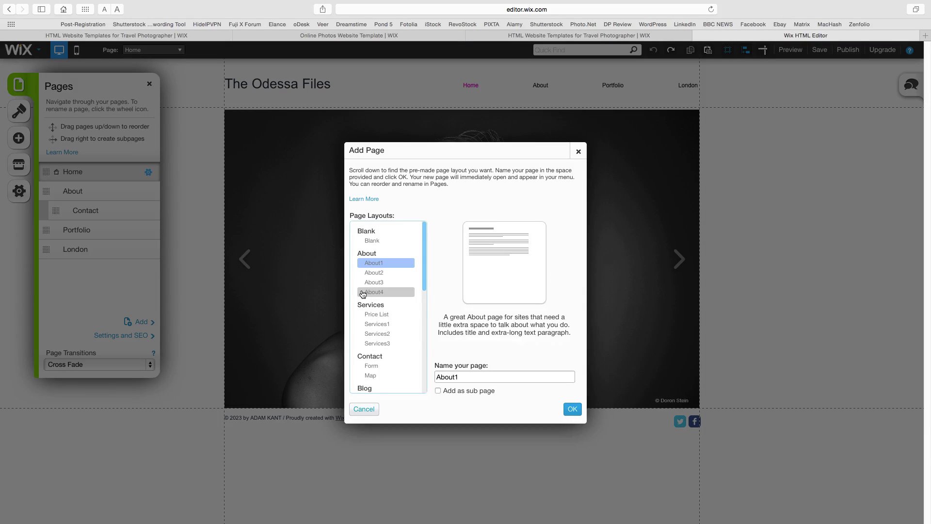
left_click_drag(424, 266, 427, 315)
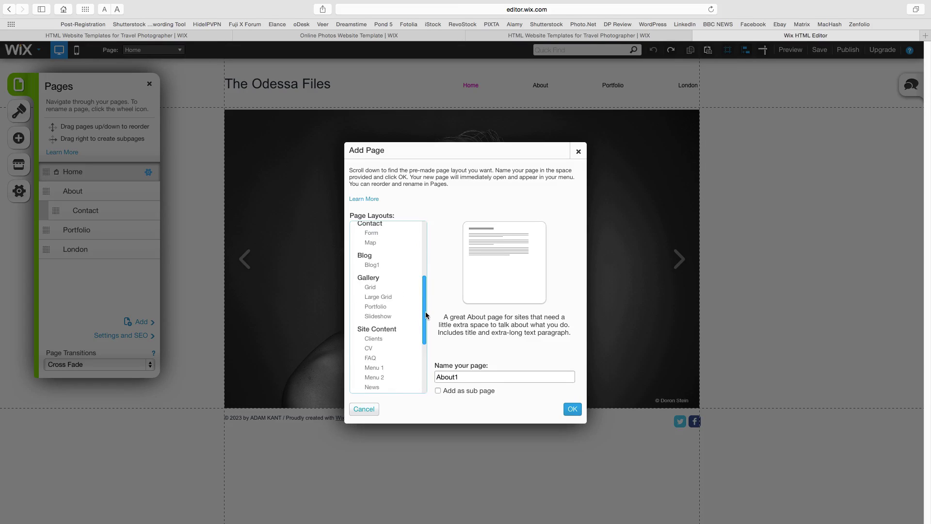
left_click(393, 302)
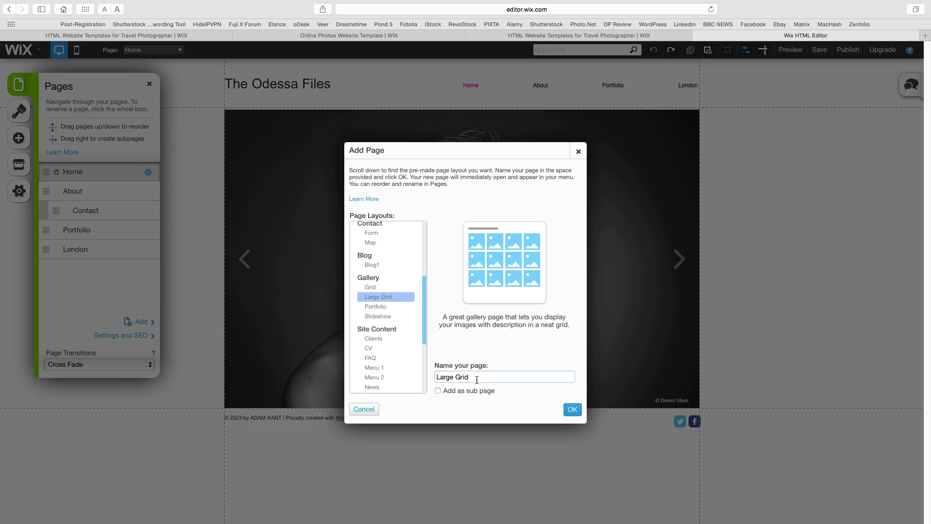
left_click_drag(485, 377, 409, 375)
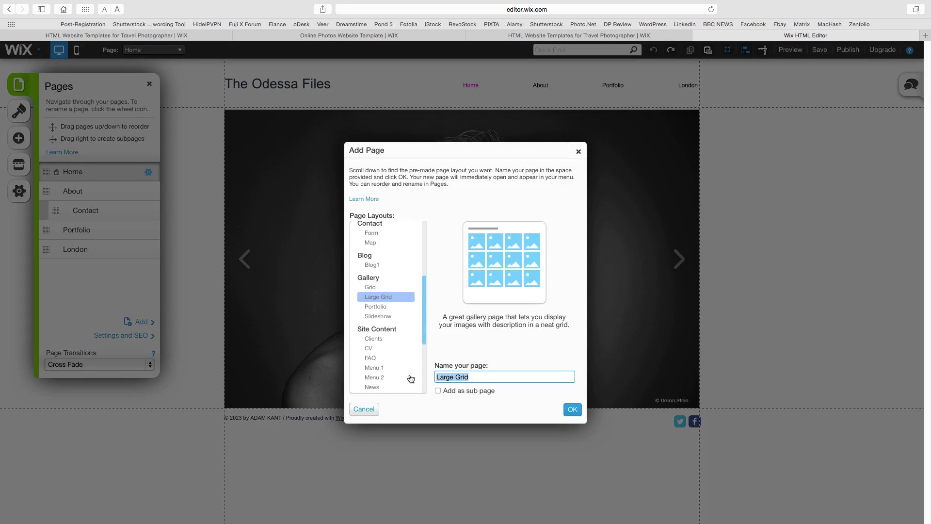
type("Bruges")
left_click(569, 409)
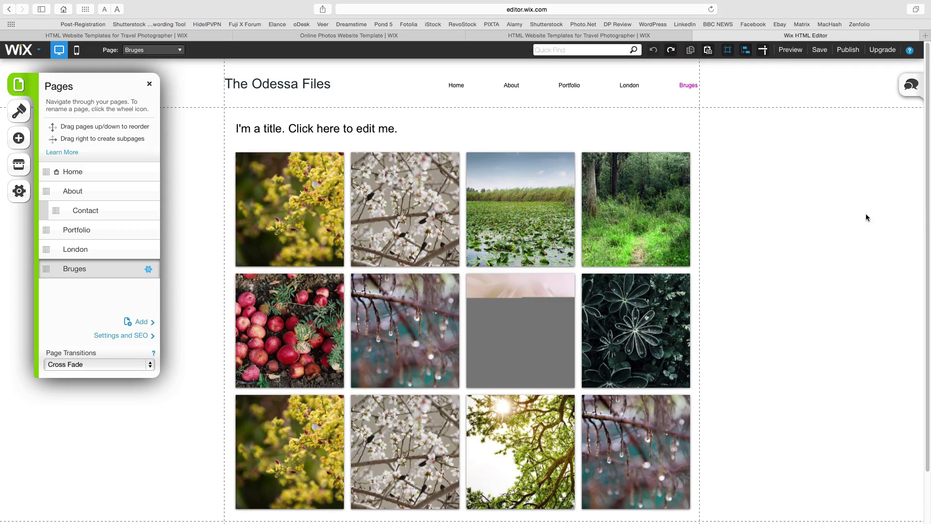
- Change the page title to 'Bruge - Belgium'
left_click(308, 130)
left_click(415, 133)
type("Bruge")
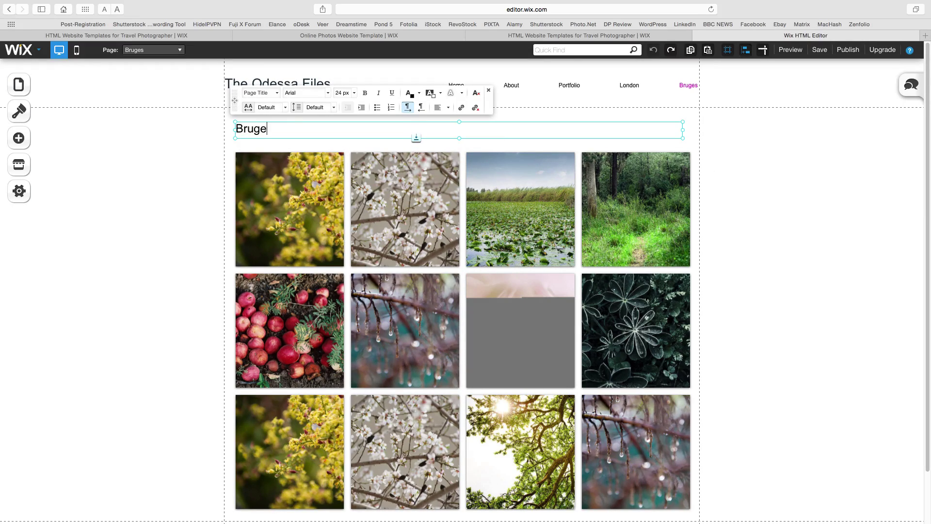
type(" - Belgium")
key("Return")
- Delete the four placeholder photos from the Bruges gallery
double_click(310, 204)
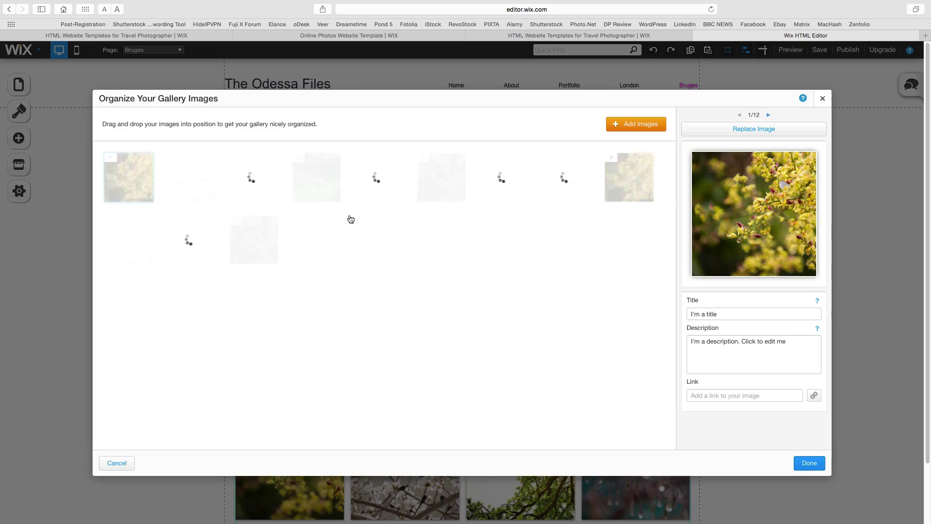
left_click(148, 199)
left_click(148, 199)
left_click(148, 199)
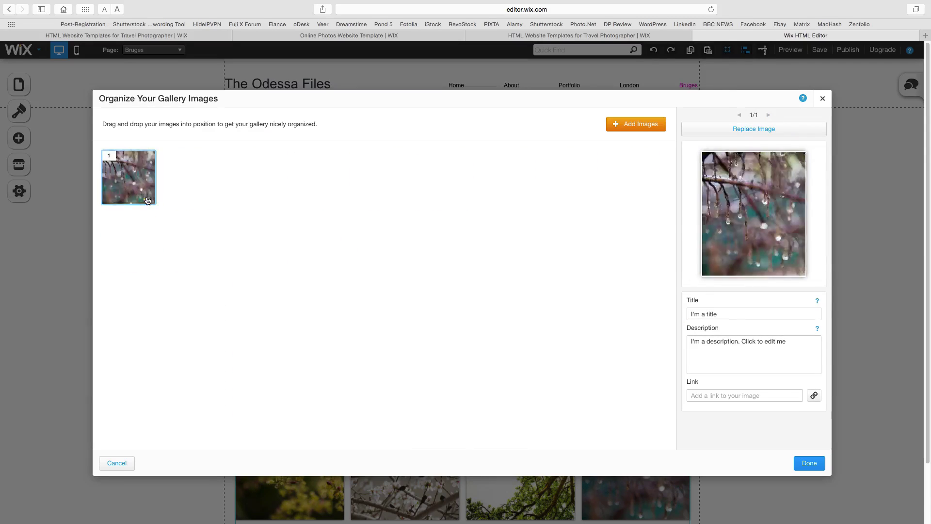
left_click(148, 199)
- Upload all six photos from Images > Bruge Gallery into the gallery and finish organizing
left_click(645, 124)
left_click(727, 141)
left_click(478, 53)
left_click(462, 69)
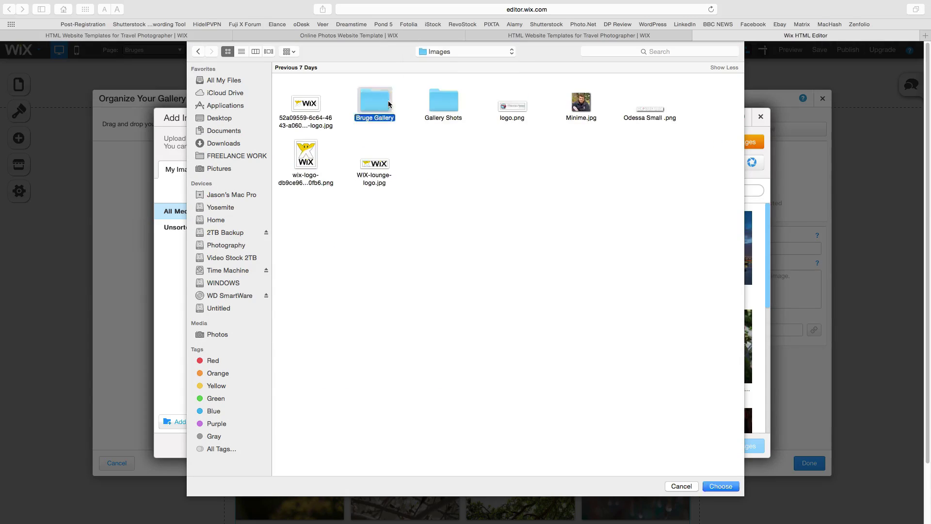
double_click(374, 99)
key("super+a")
left_click(721, 486)
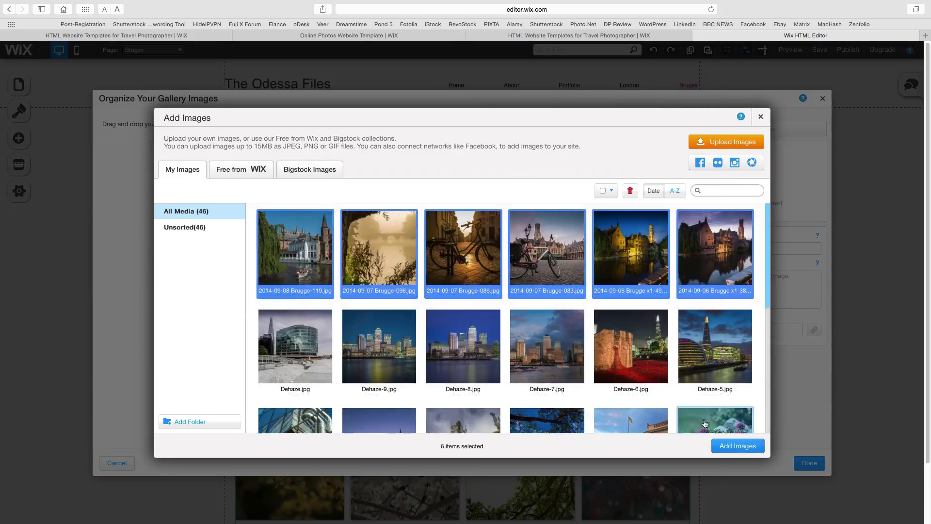
left_click(747, 446)
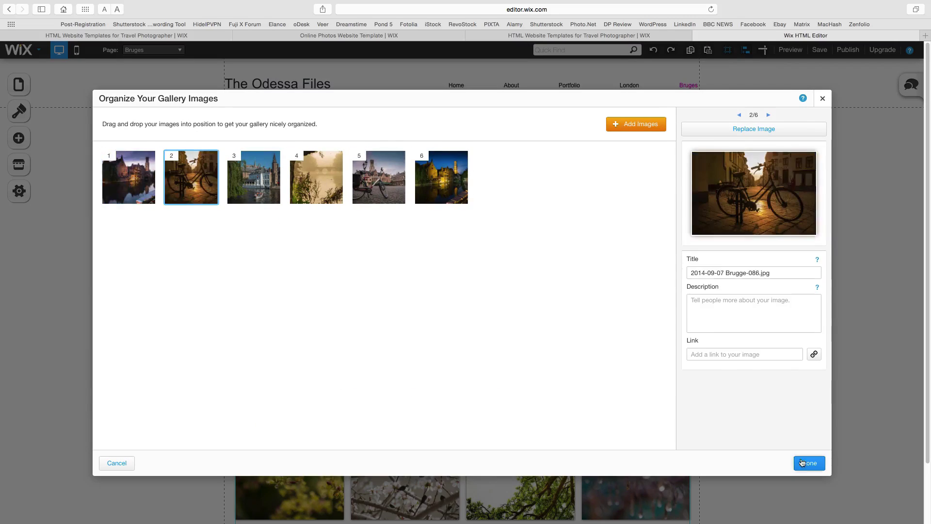
left_click(810, 463)
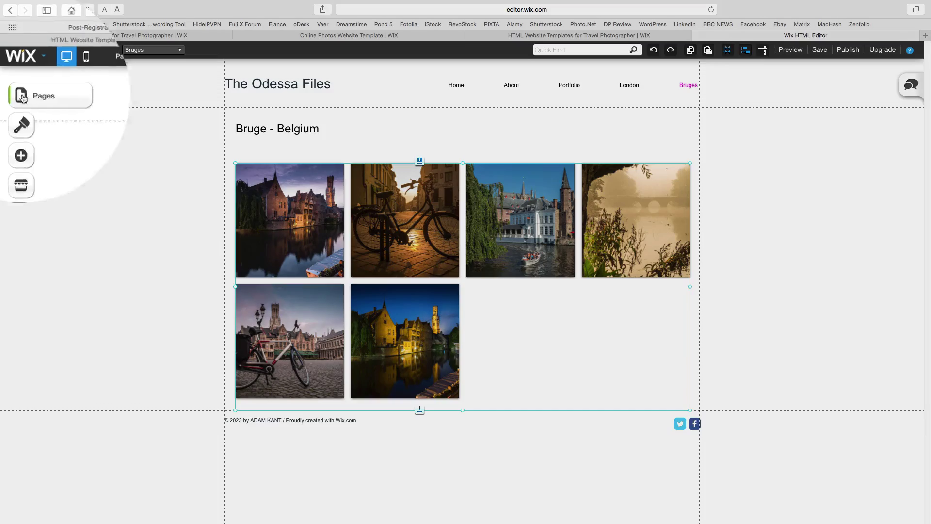
- Move the Bruges page above London in the pages list
left_click(19, 85)
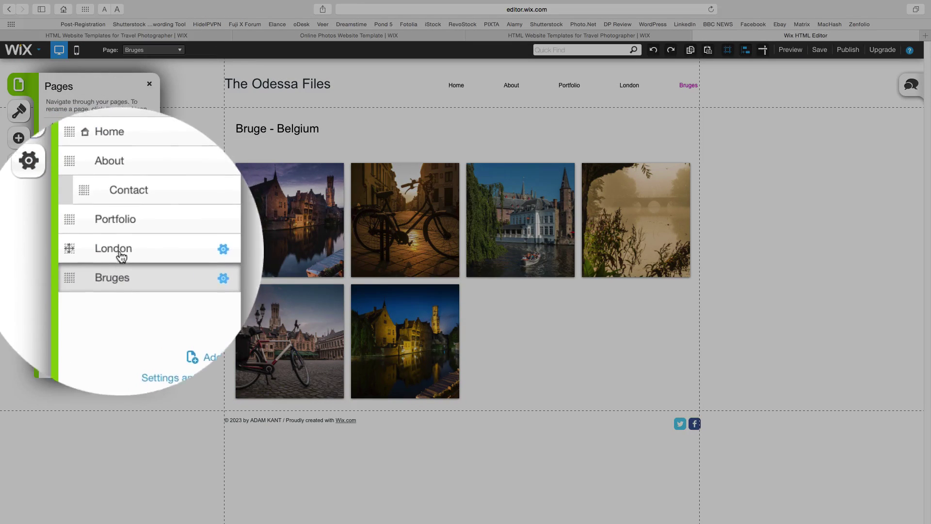
left_click_drag(72, 270, 72, 249)
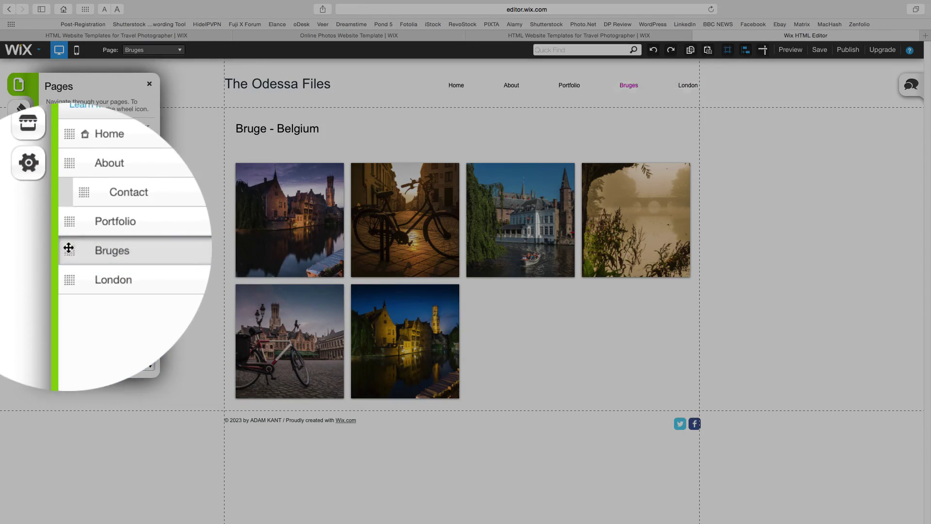
left_click(297, 126)
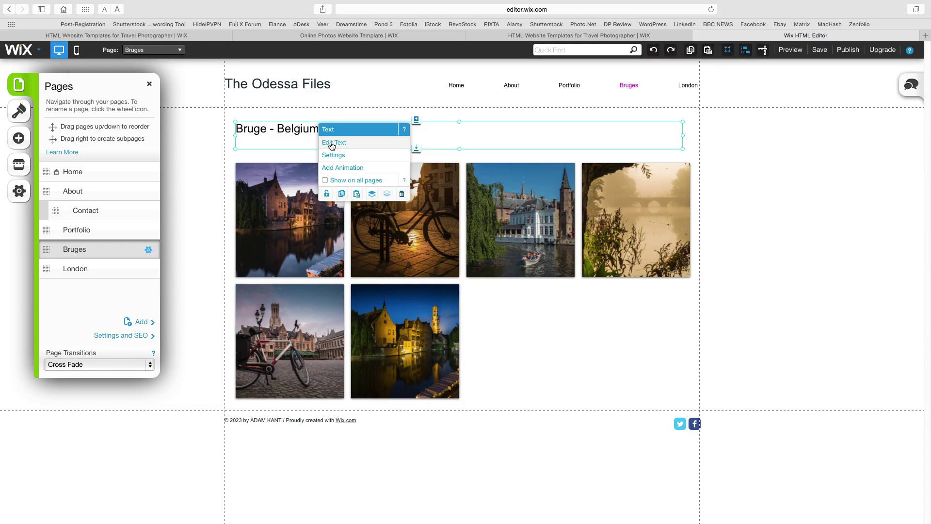
left_click(316, 113)
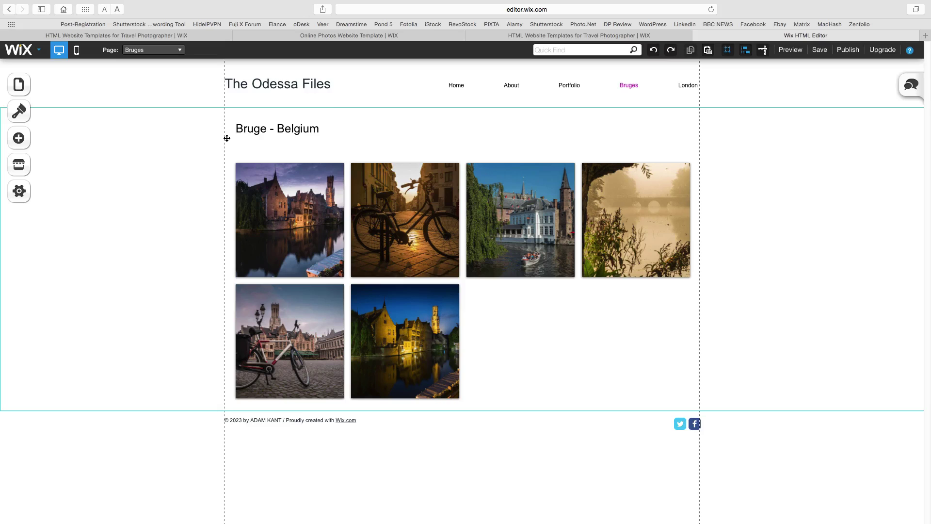
- Stretch the Bruge - Belgium title box taller so the gallery sits lower
left_click(403, 139)
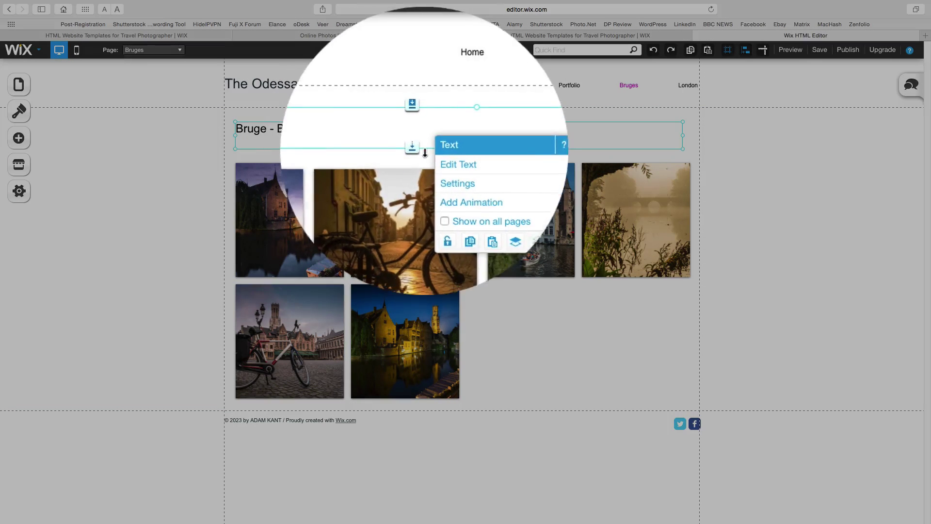
mouse_move(416, 151)
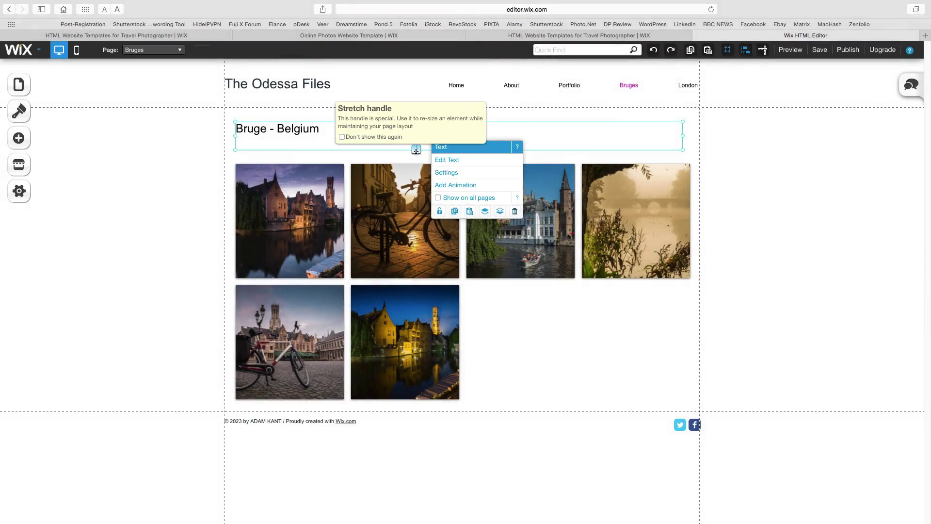
left_click_drag(416, 151, 415, 192)
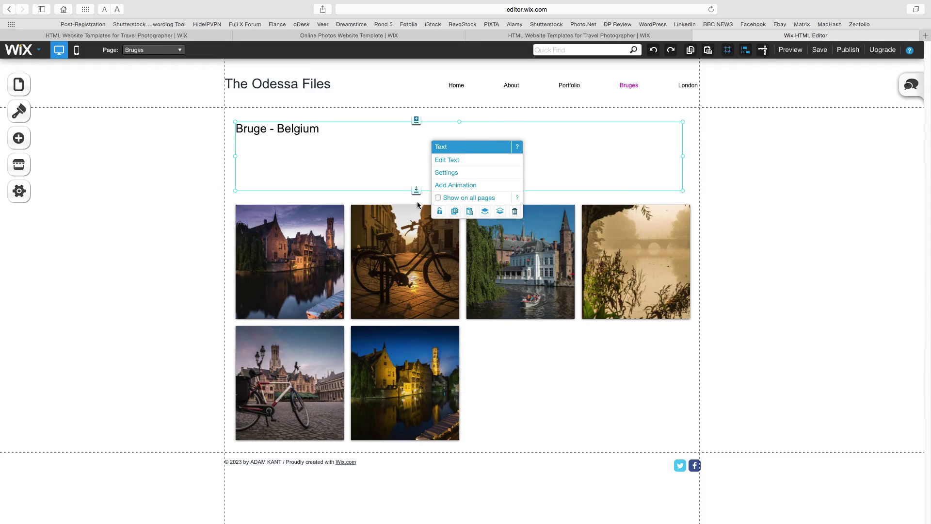
left_click(418, 202)
left_click(85, 138)
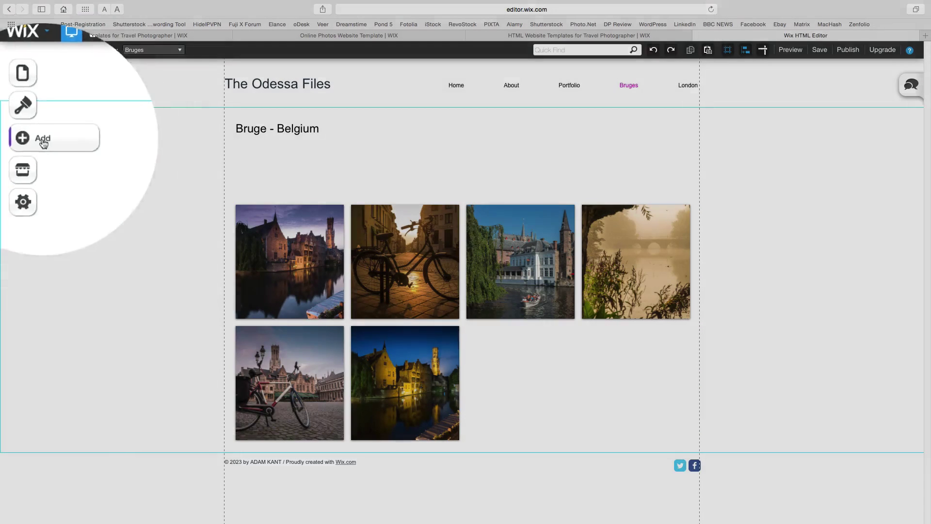
- Add a paragraph under the Bruge - Belgium title reading 'Images from the beautiful city of Bruge in Belgium'
left_click(36, 143)
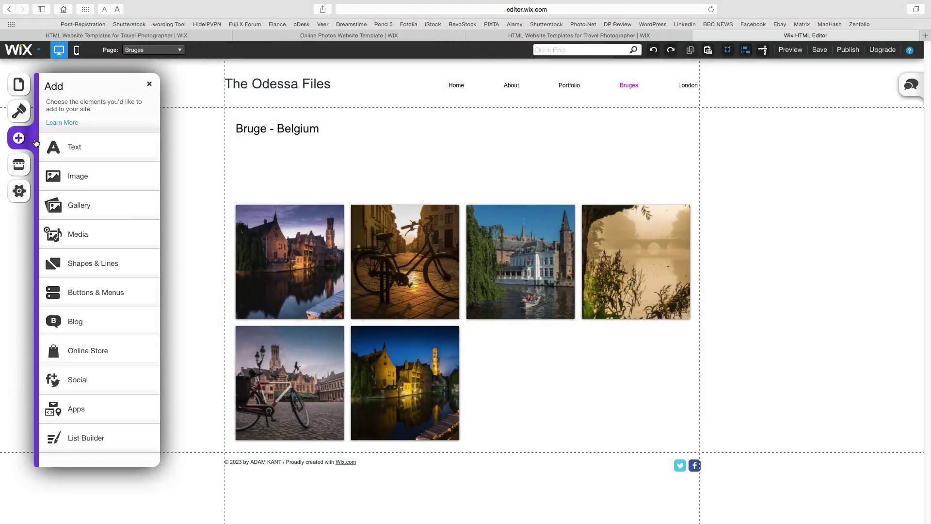
left_click(74, 162)
left_click(90, 194)
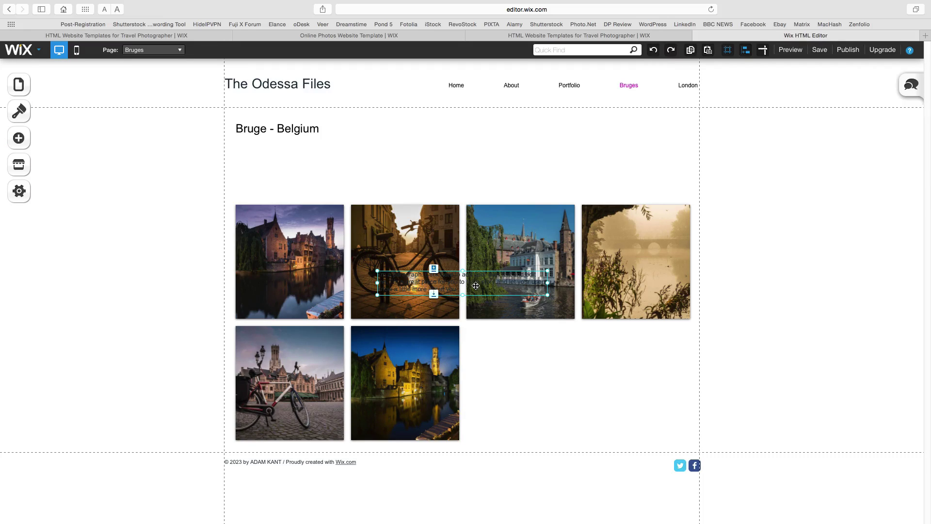
left_click_drag(476, 285, 696, 158)
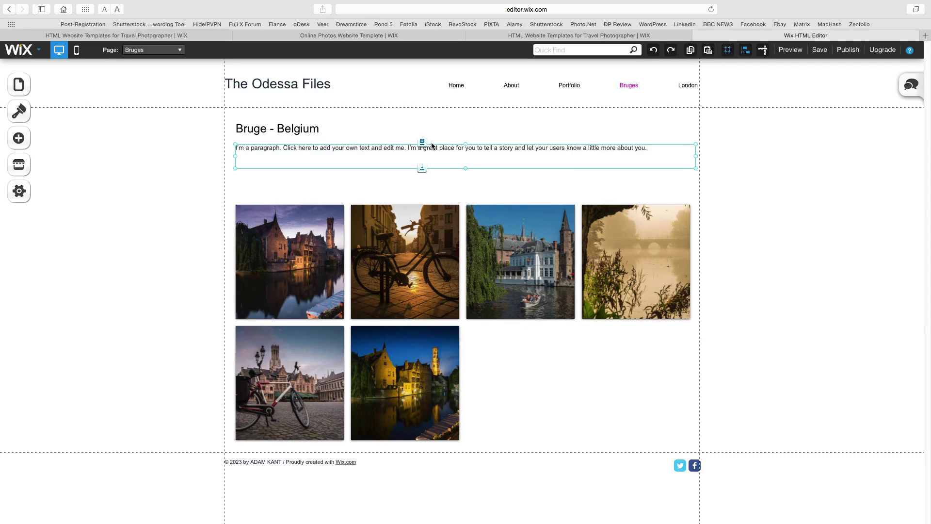
double_click(514, 148)
key("super+a")
type("Im")
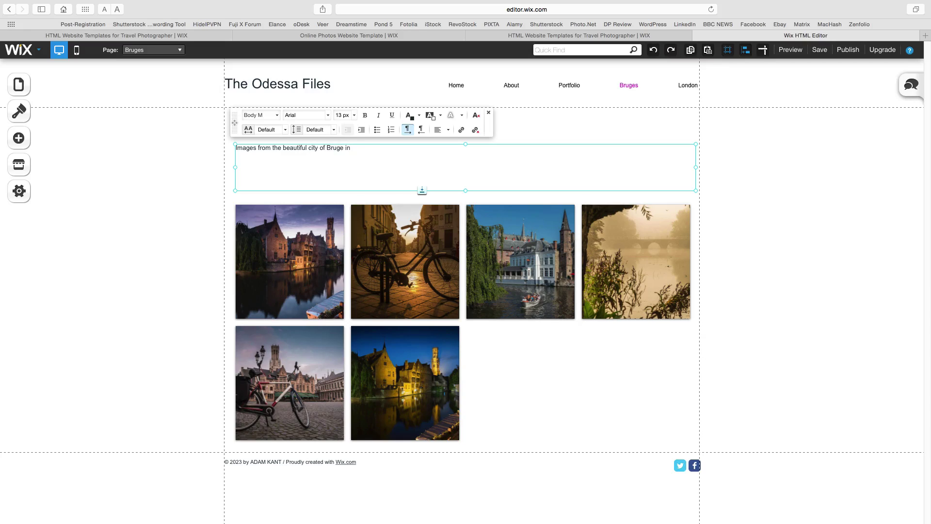
left_click(678, 189)
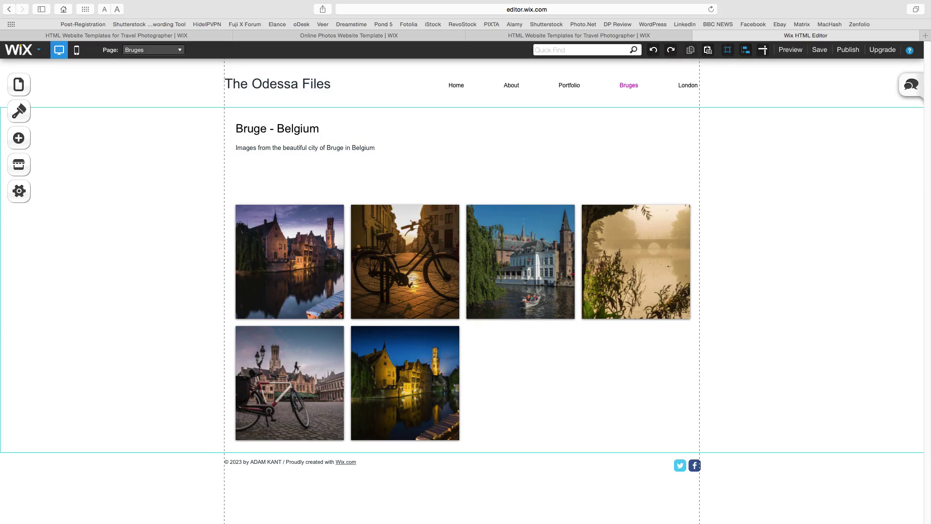
- Bring the site's pages list back up
right_click(460, 195)
right_click(434, 205)
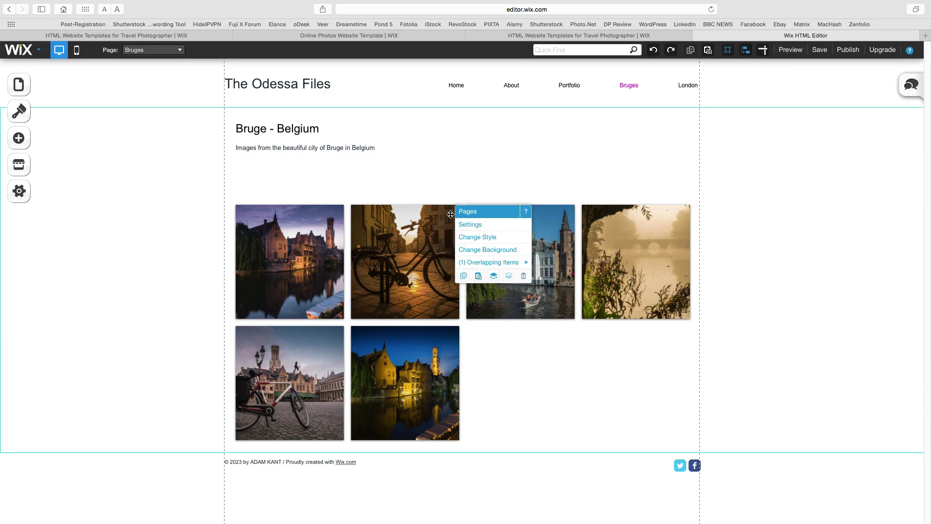
left_click(450, 213)
left_click(21, 92)
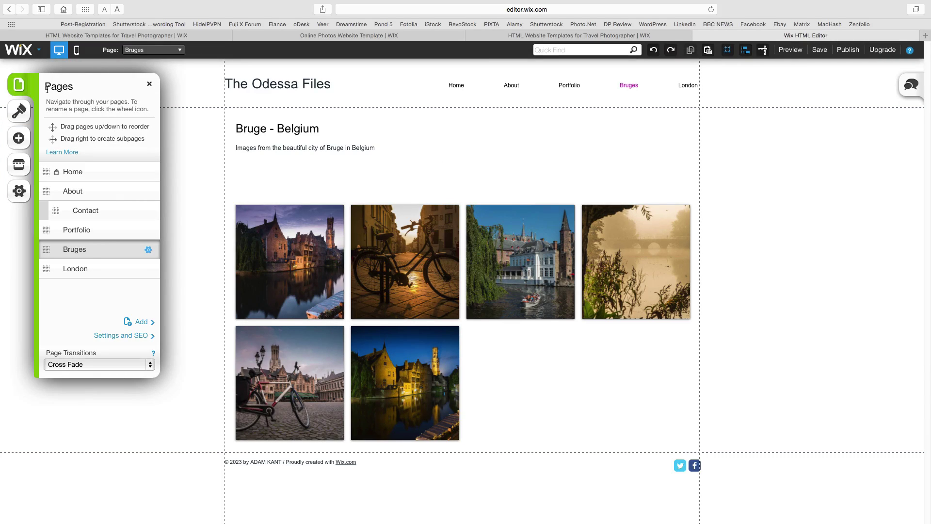
- Create a new page called Form from the Contact section's form layout
left_click(141, 322)
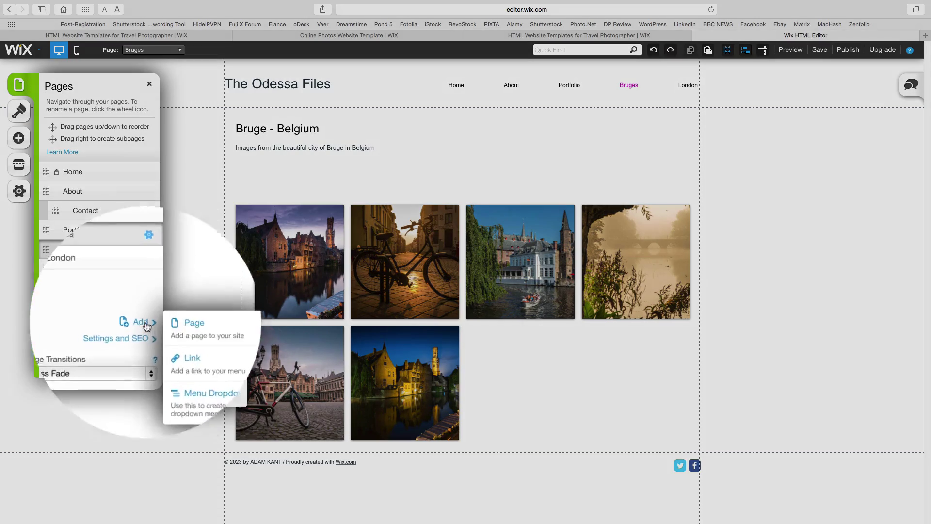
left_click(188, 327)
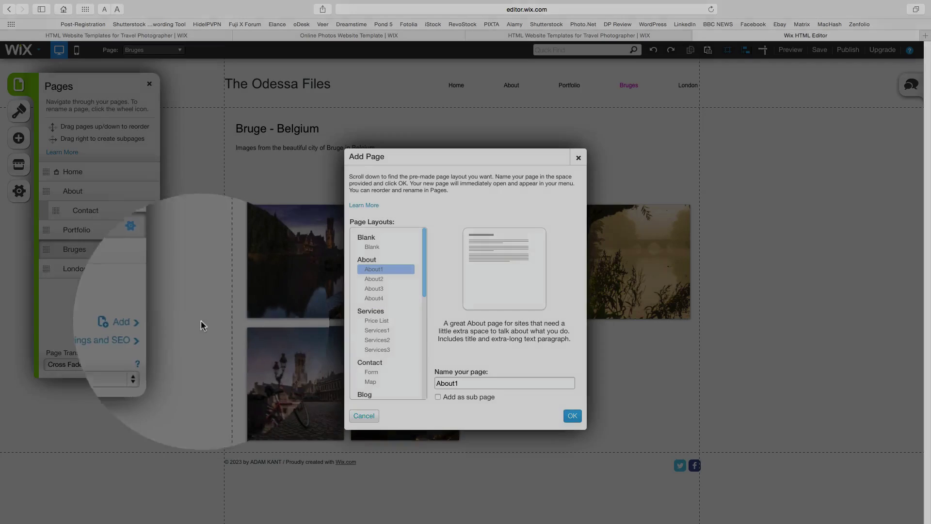
scroll(424, 289, "down", 4)
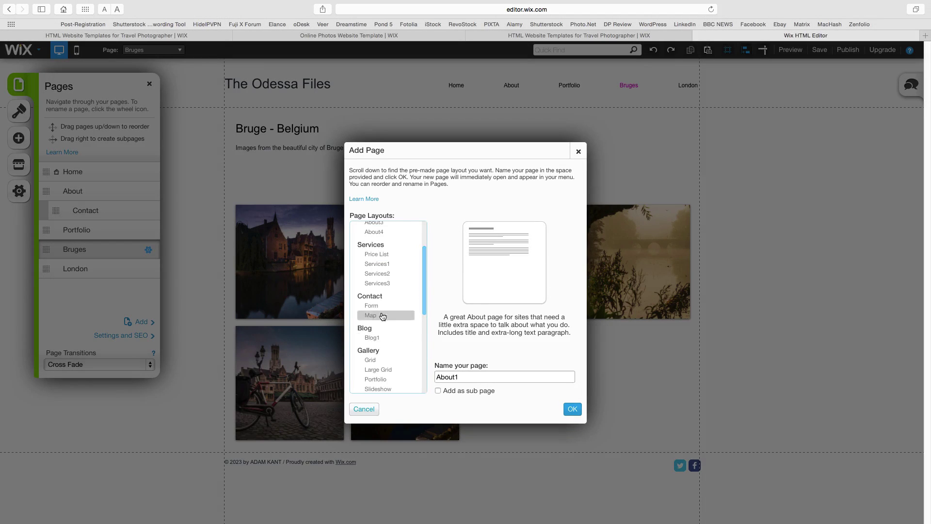
left_click(374, 316)
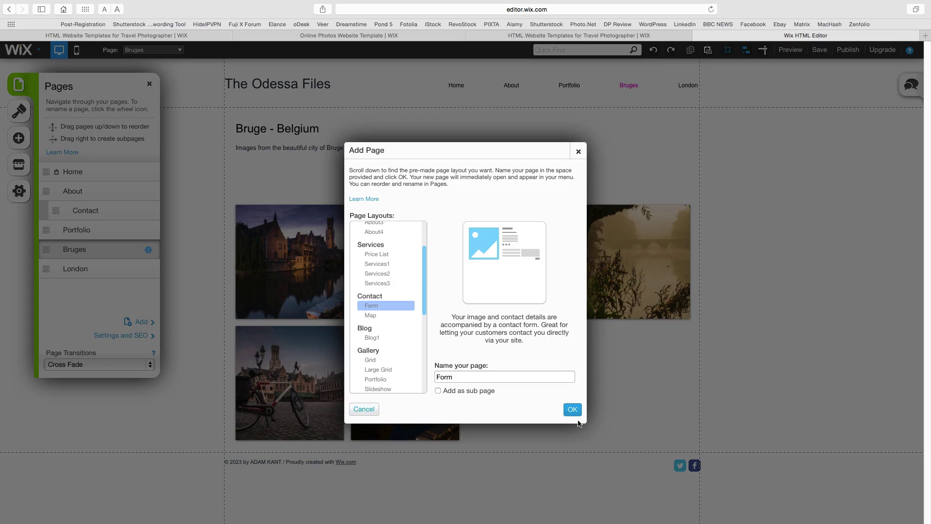
left_click(573, 410)
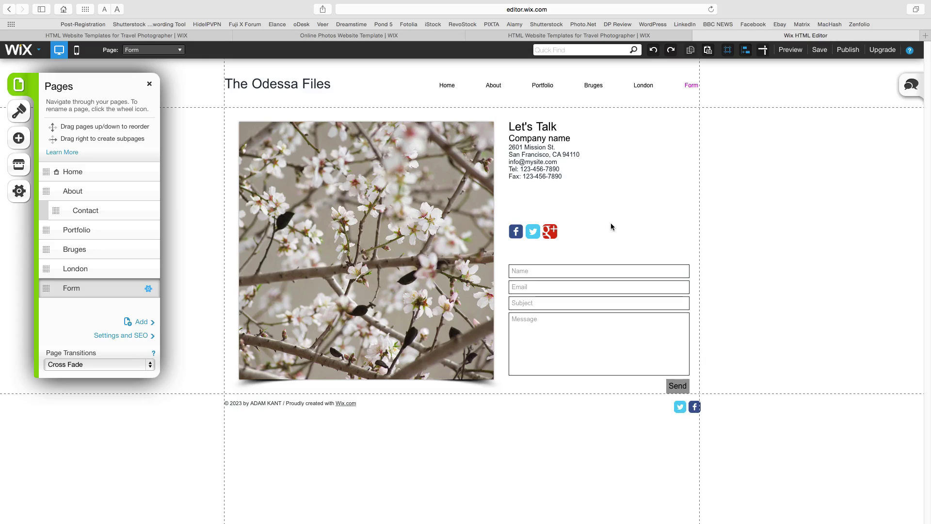
- Check the contact form's fields and recipient e-mail address in its settings, then close them
left_click(573, 287)
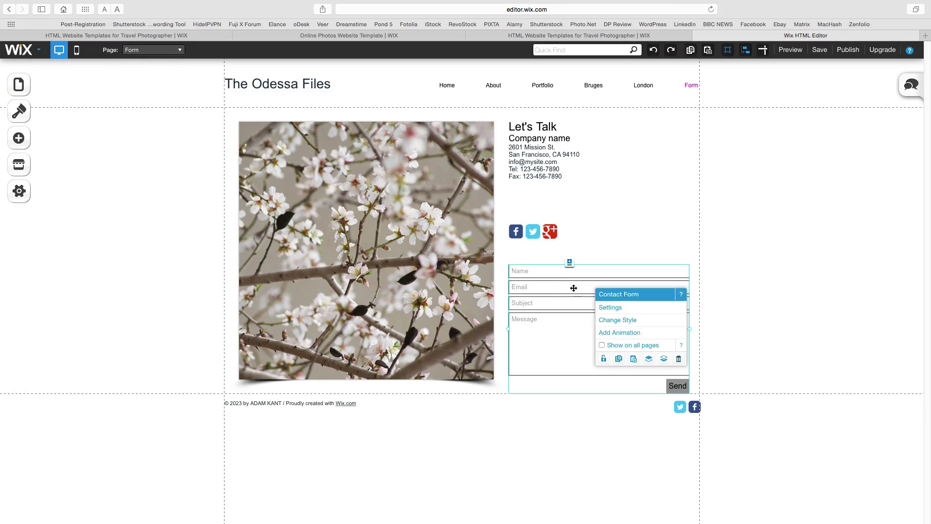
left_click(620, 309)
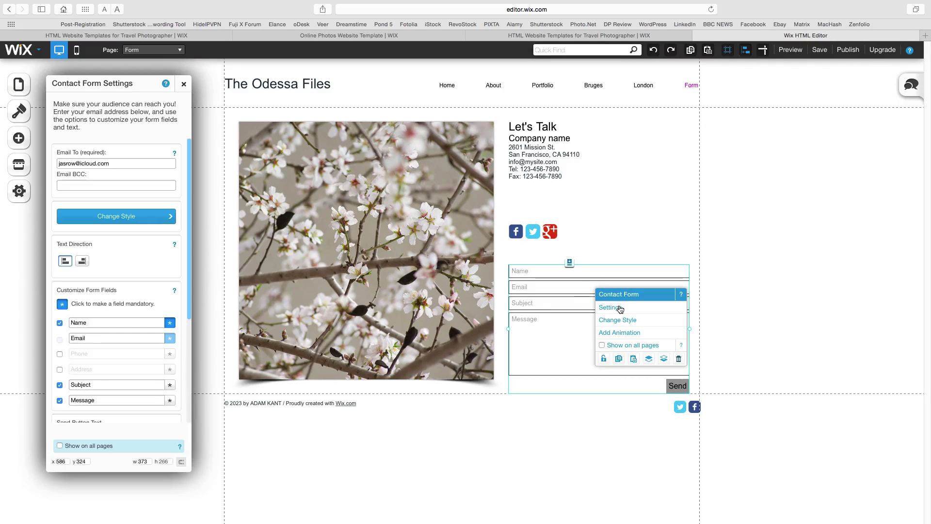
scroll(102, 260, "down", 5)
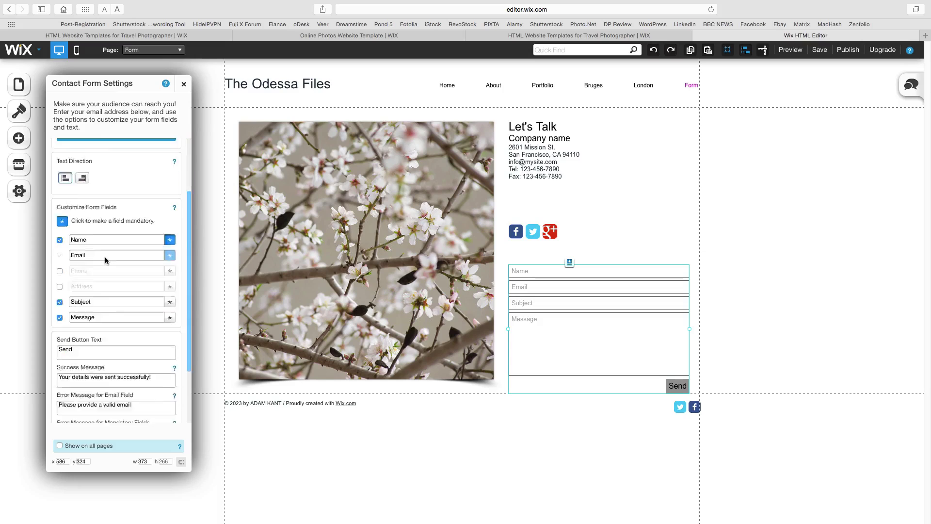
scroll(105, 257, "up", 5)
left_click_drag(108, 163, 35, 161)
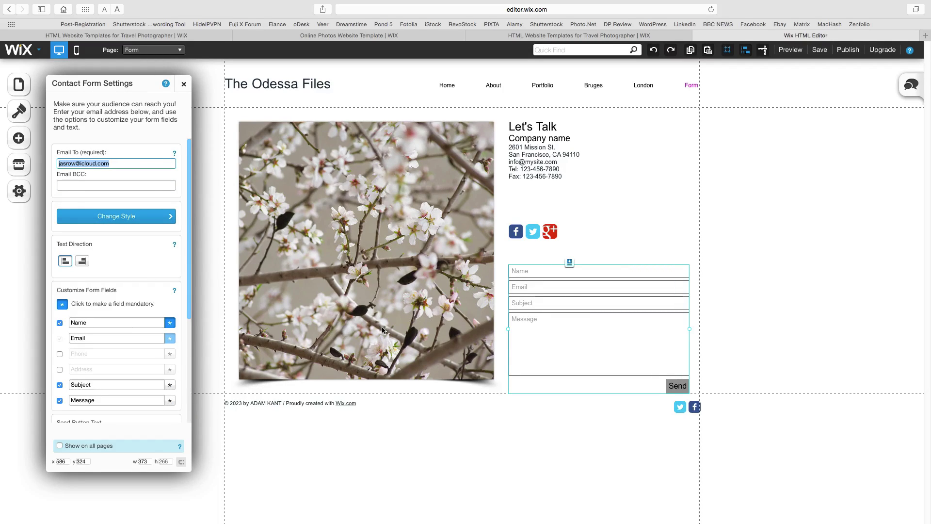
left_click(184, 85)
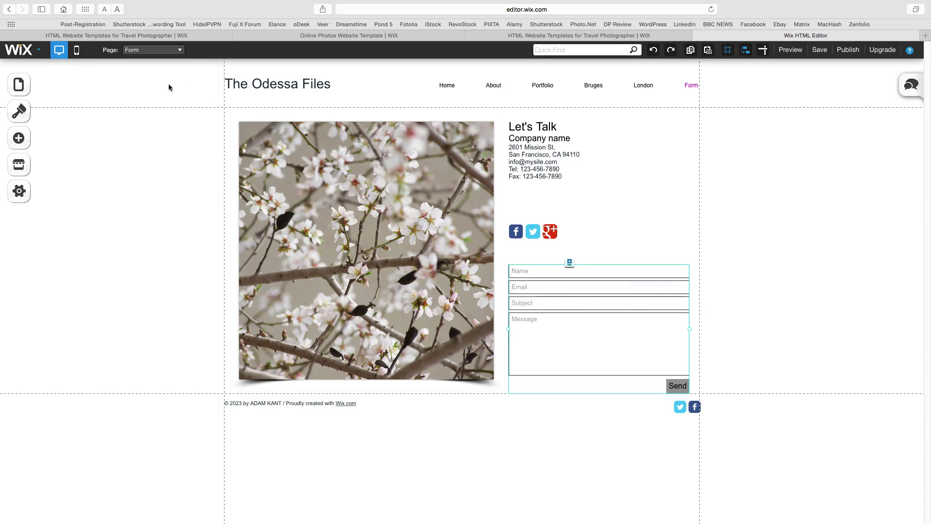
- Add the Minime.jpg portrait to the Form page as an image without frame
left_click(37, 140)
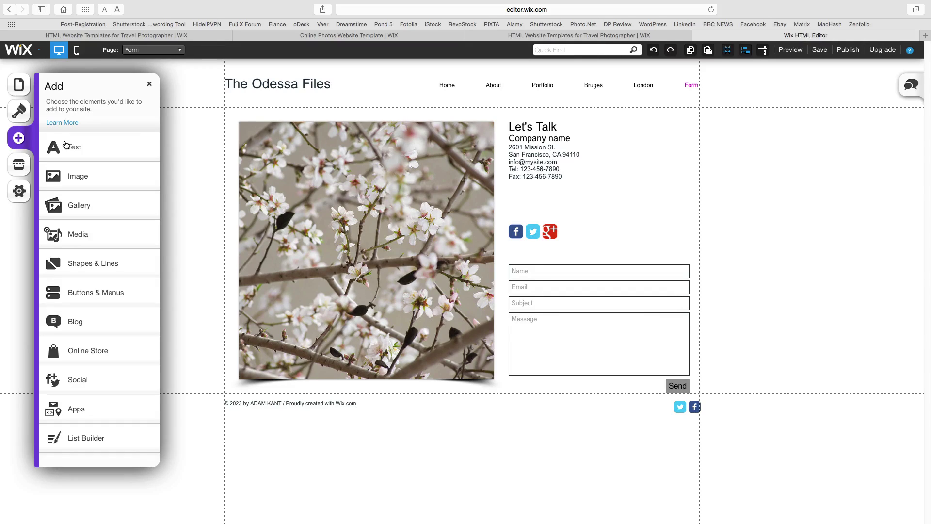
left_click(97, 176)
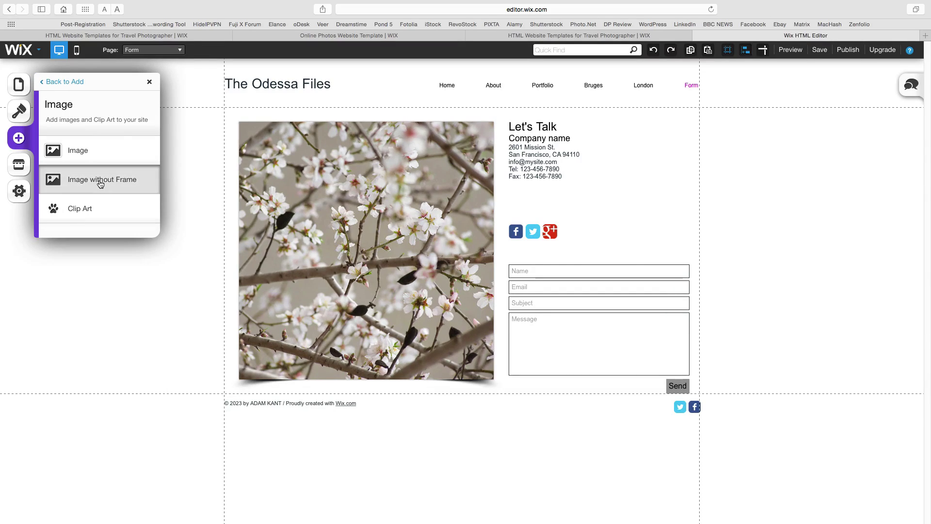
left_click(100, 181)
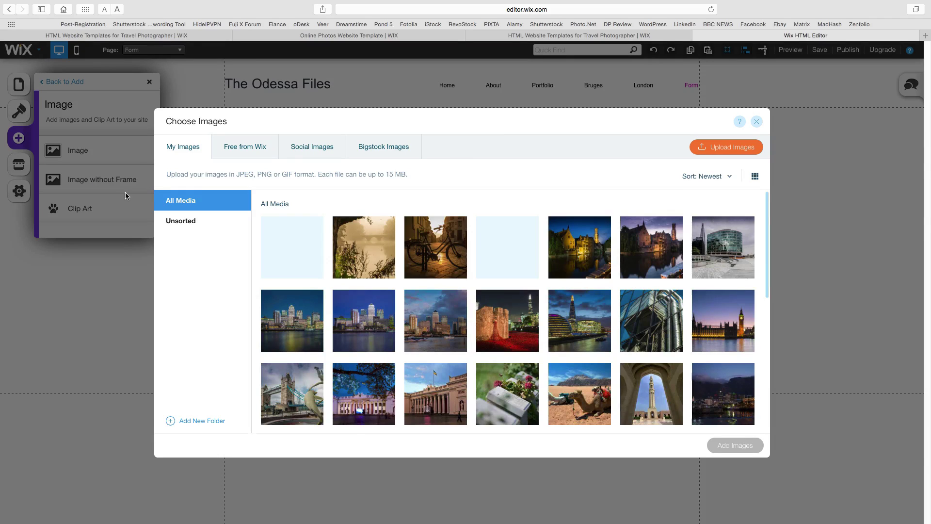
scroll(504, 293, "down", 10)
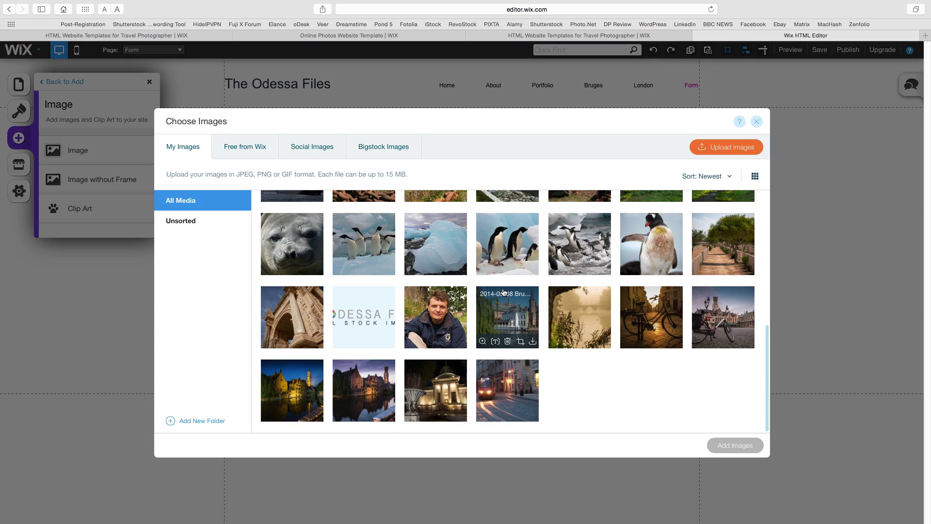
left_click(432, 317)
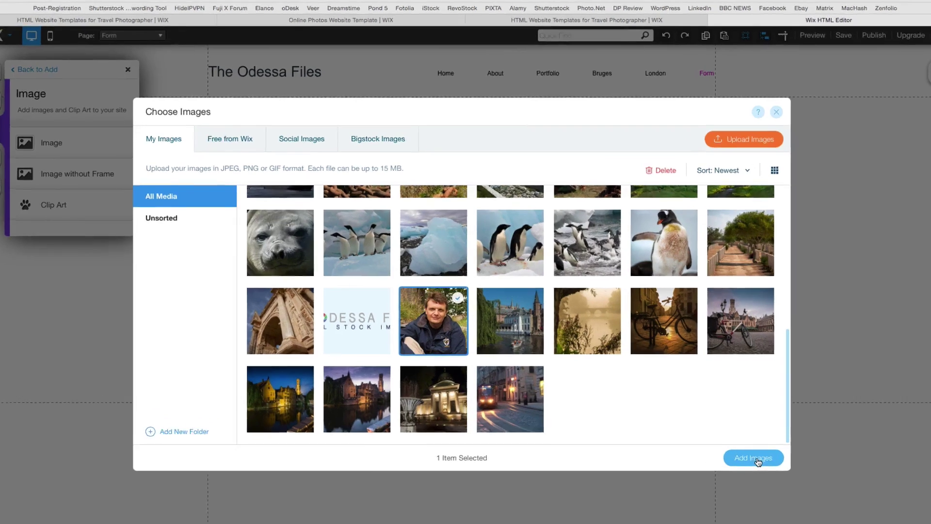
left_click(735, 445)
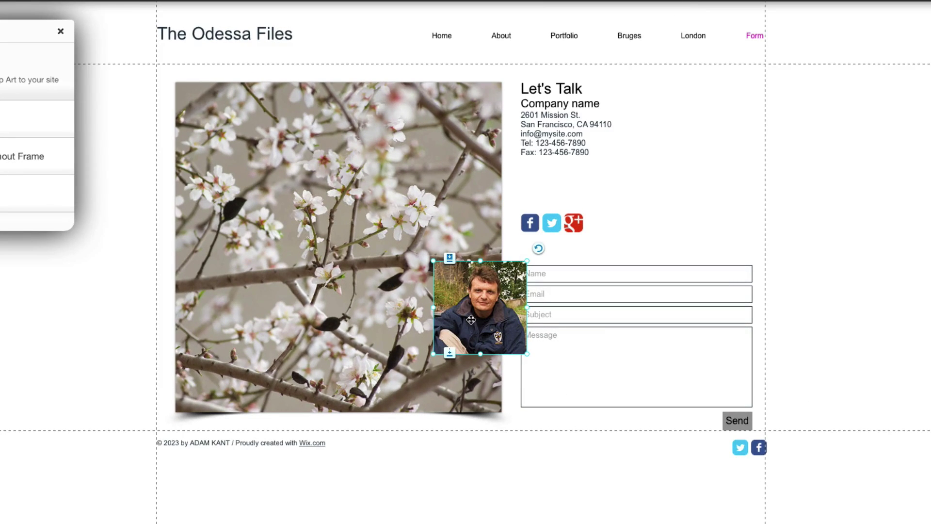
- Place the portrait beside the Let's Talk heading, enlarge it and keep it upright
left_click_drag(471, 319, 655, 137)
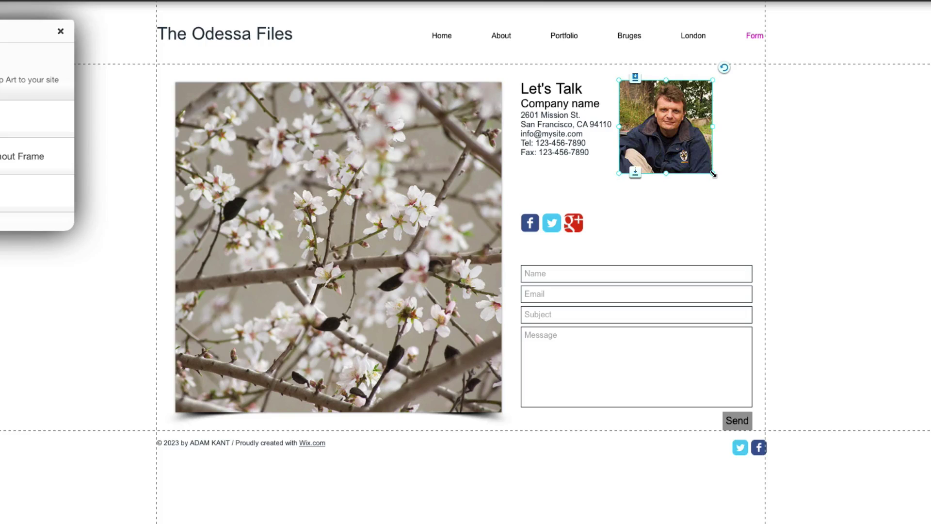
left_click_drag(714, 174, 739, 200)
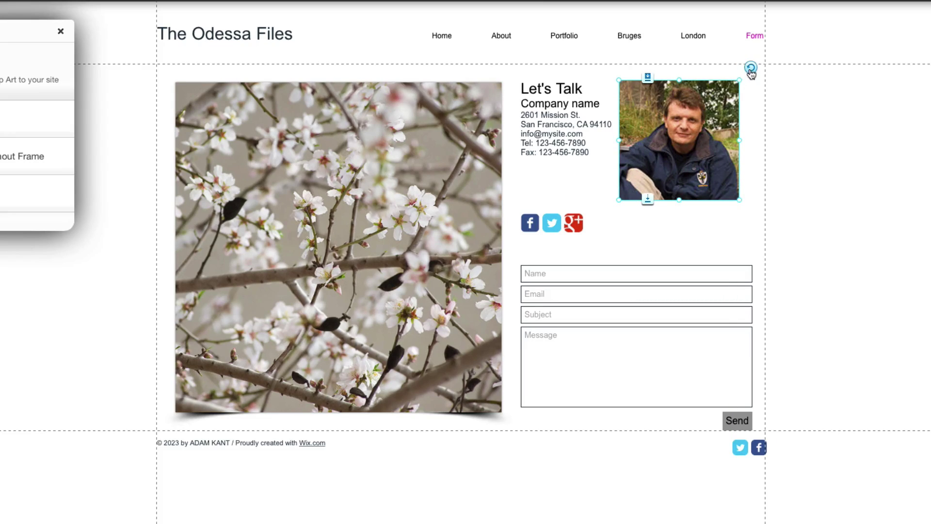
left_click_drag(751, 70, 750, 69)
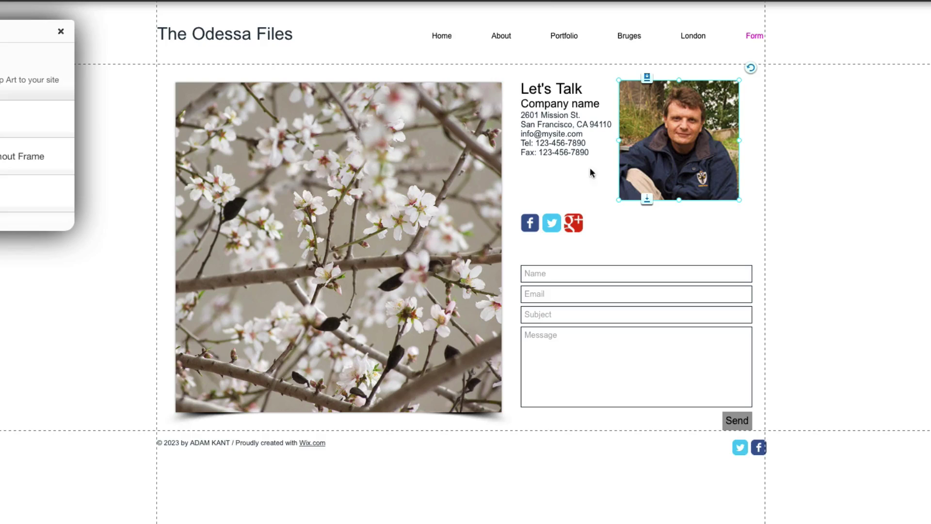
left_click(61, 33)
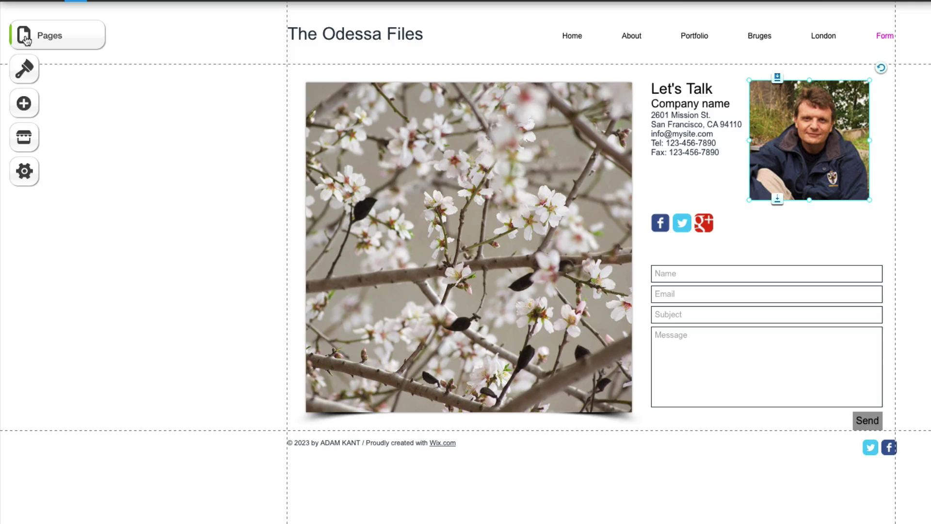
- On the Home page, add the Odessa Small logo and move it below the header title
left_click(41, 39)
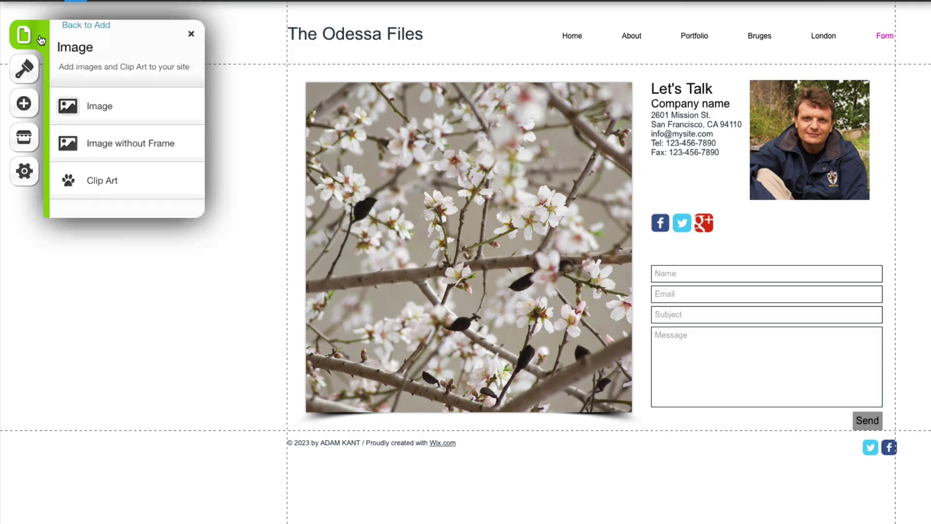
left_click(105, 150)
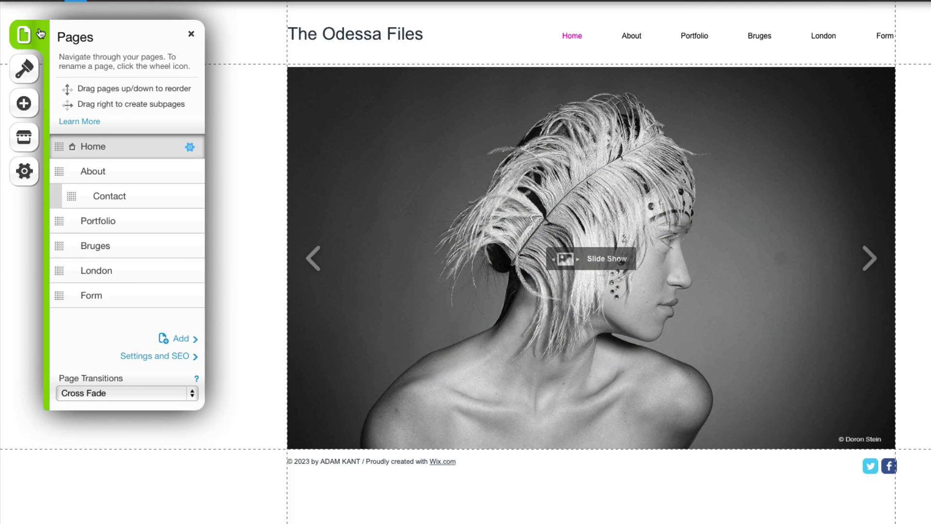
left_click(22, 108)
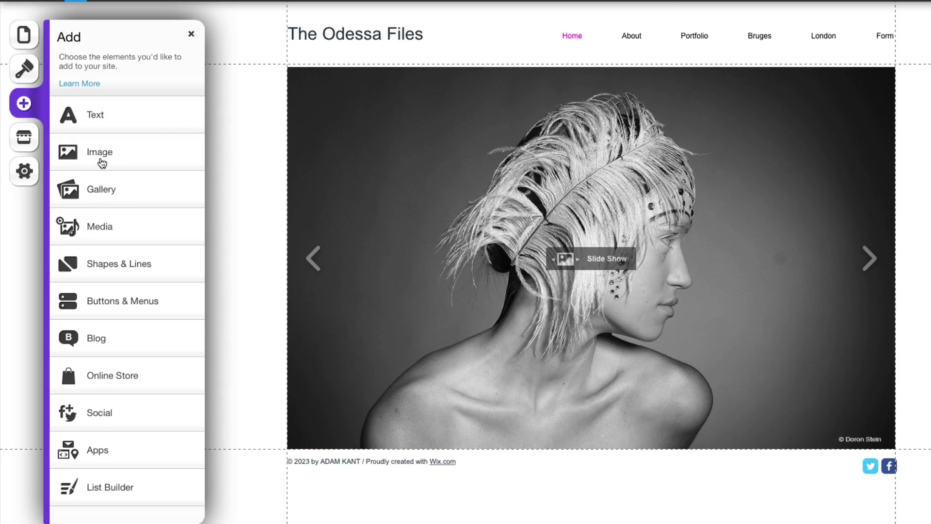
left_click(102, 163)
left_click(116, 157)
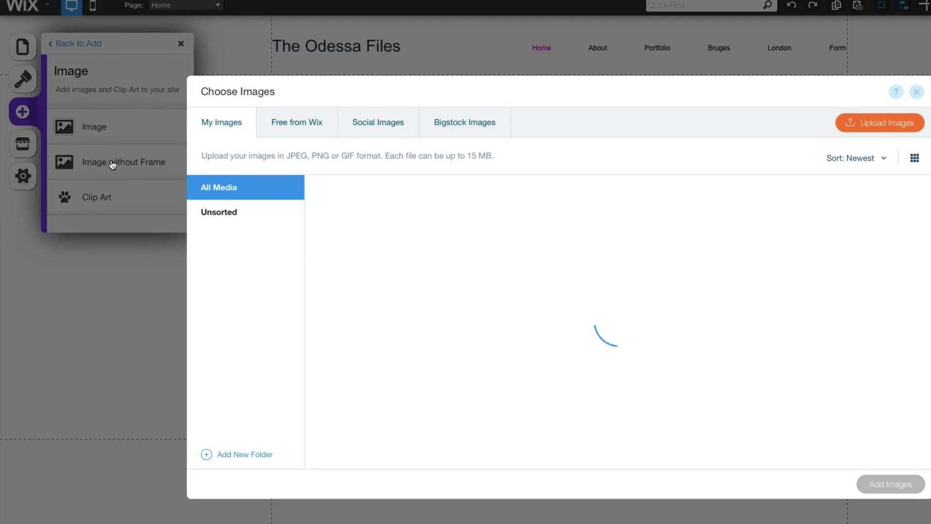
scroll(572, 214, "down", 5)
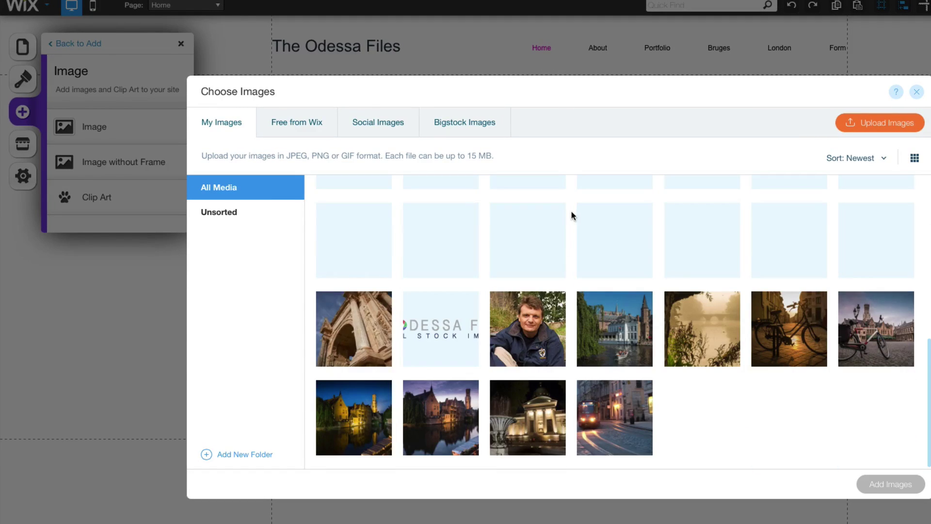
left_click(443, 320)
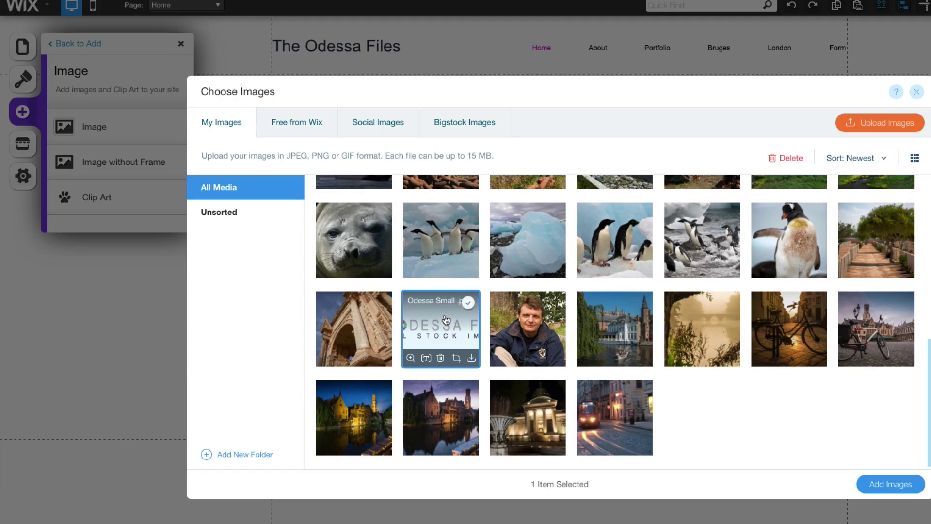
left_click(889, 484)
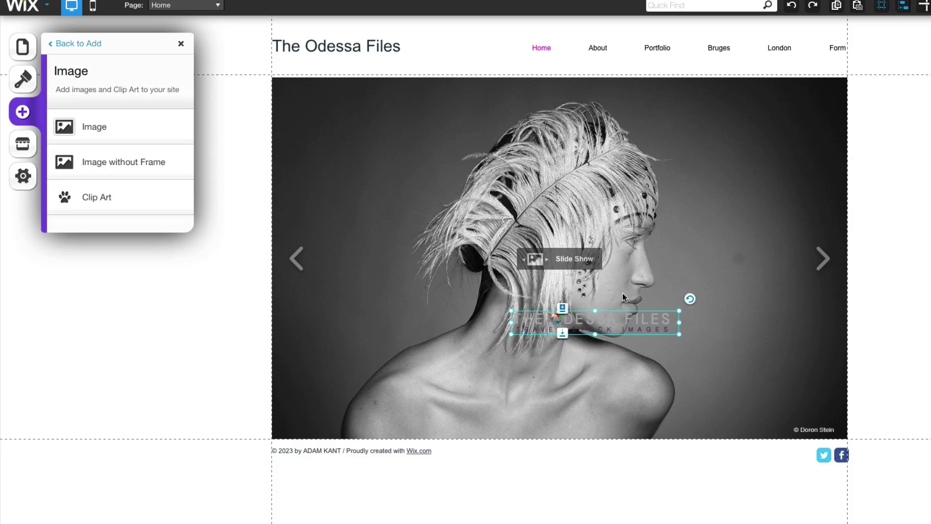
left_click_drag(626, 326, 387, 71)
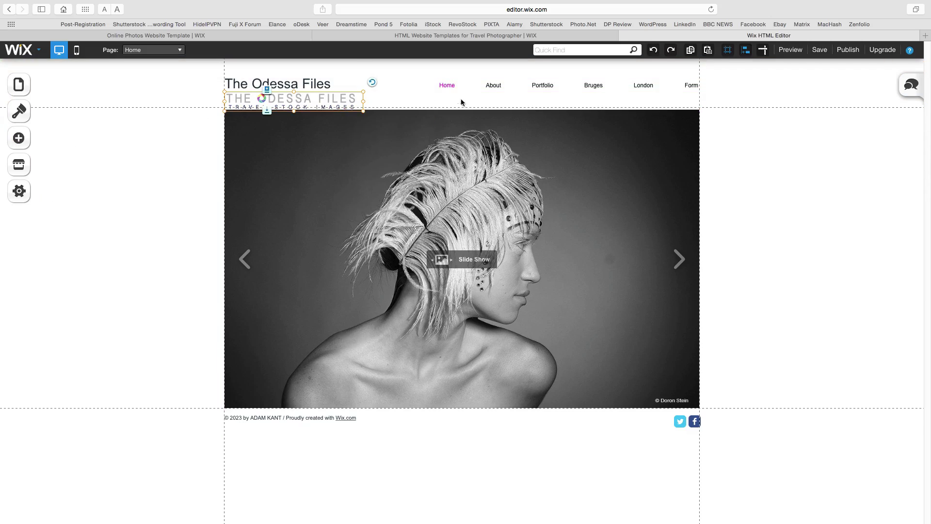
- Keep the logo's Show on all pages setting checked in its image settings
right_click(476, 112)
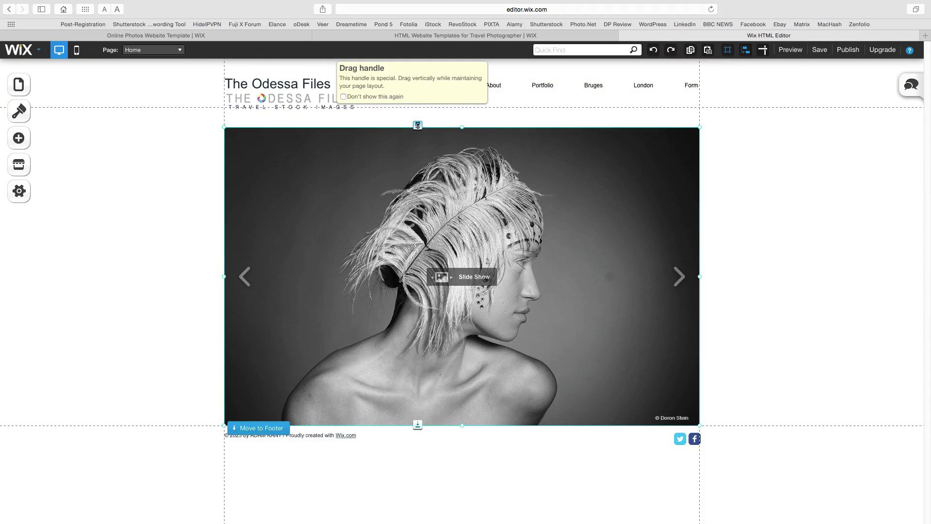
right_click(301, 104)
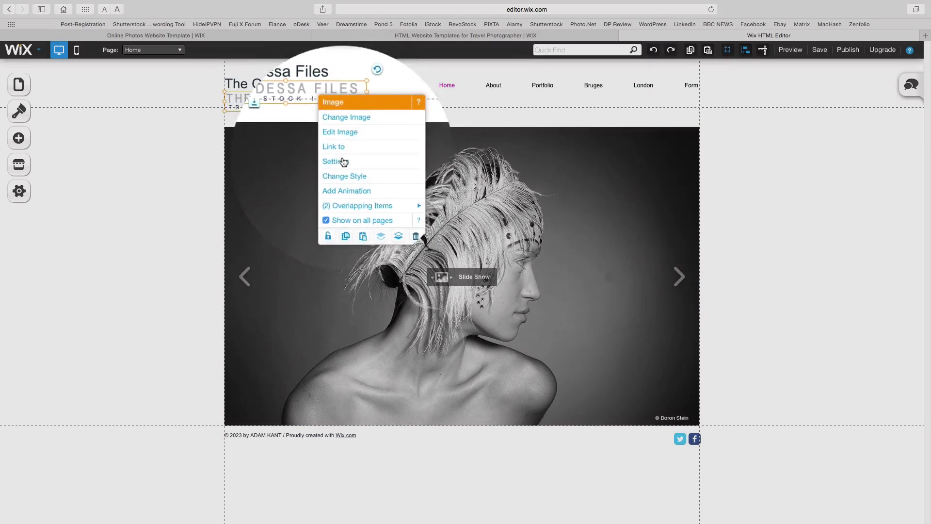
left_click(343, 162)
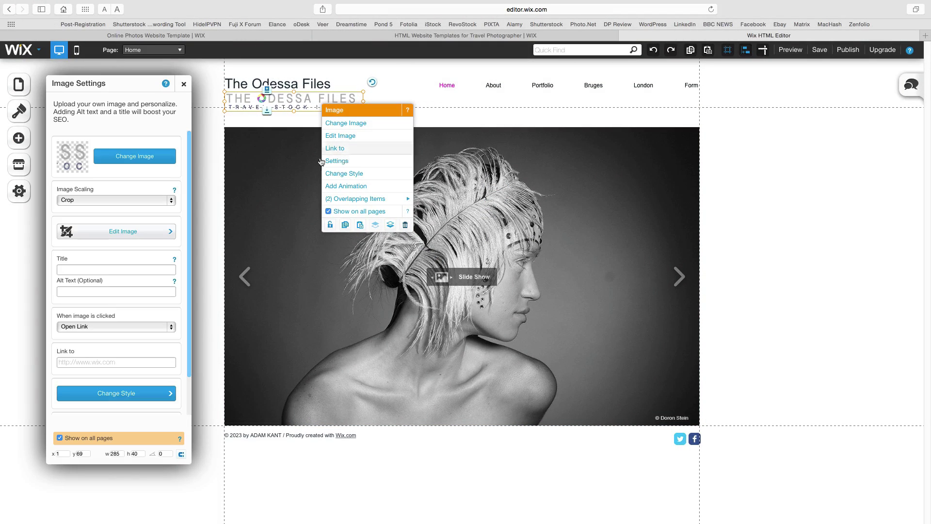
left_click(59, 437)
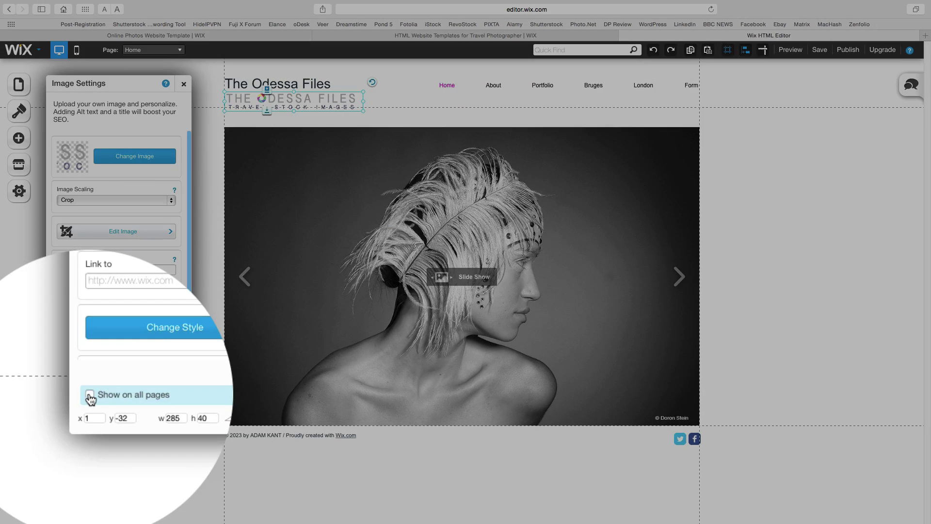
left_click(89, 400)
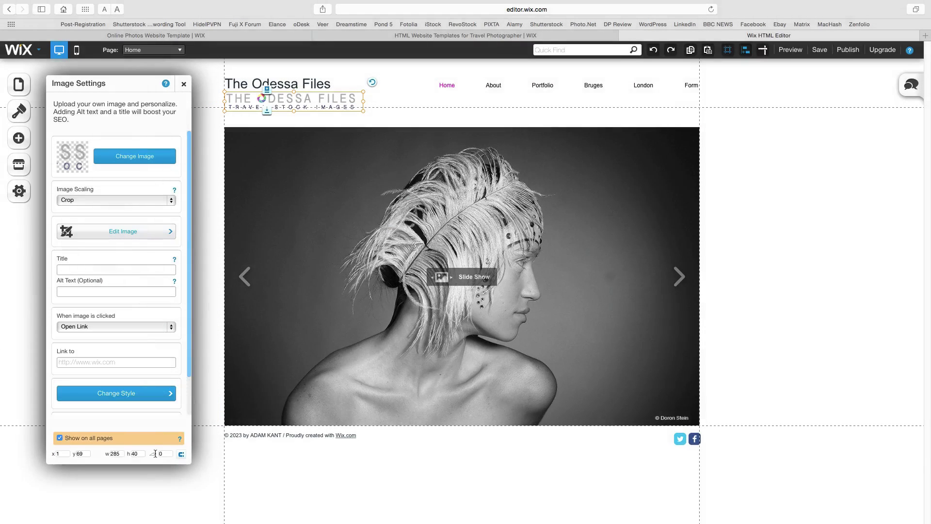
left_click(184, 87)
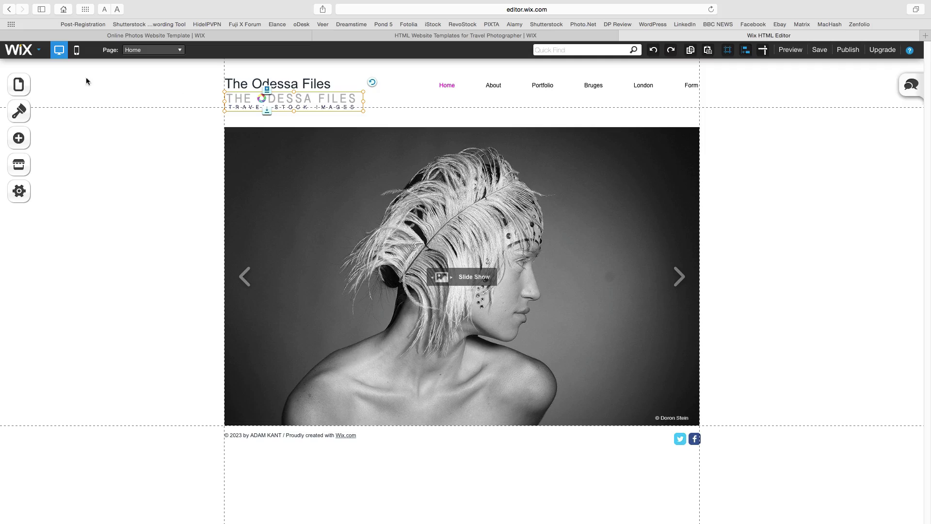
left_click(18, 85)
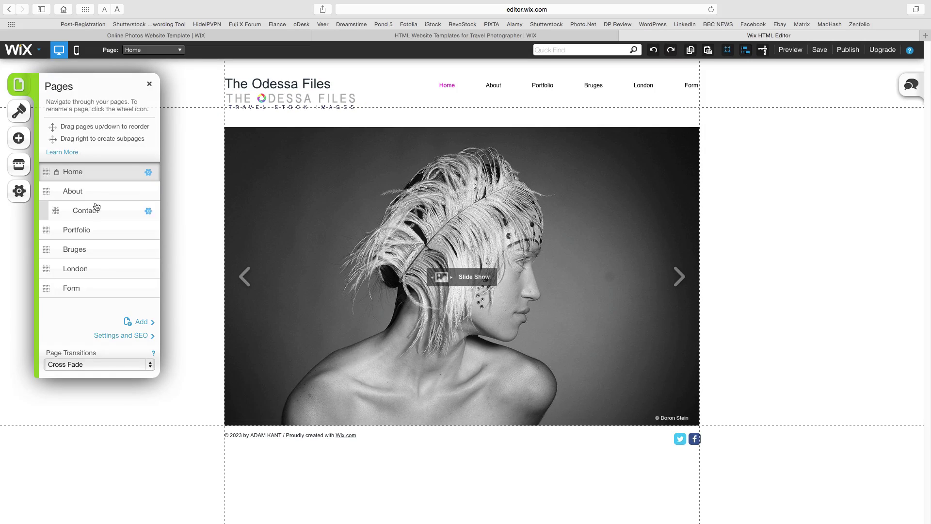
- Delete all four fashion portraits from the slideshow in Organize Images
left_click(468, 209)
left_click(518, 227)
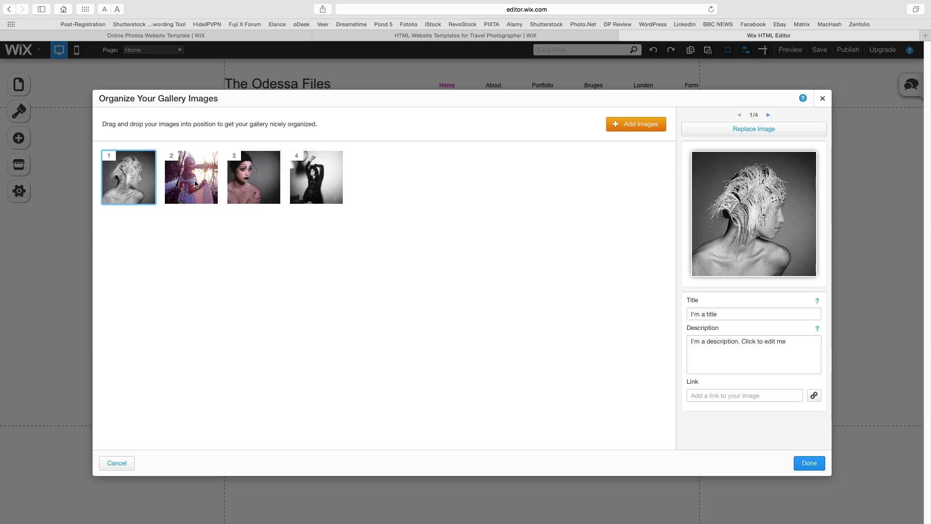
left_click(149, 198)
left_click(148, 198)
left_click(148, 198)
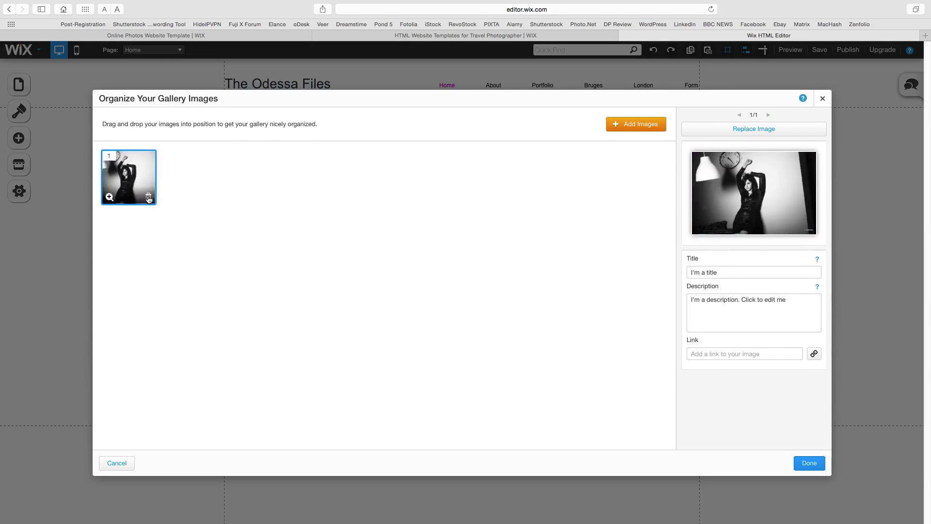
left_click(148, 198)
- Add Brugge-096, Dehaze-8, Dehaze-6 and Dehaze-3 to the slideshow and confirm
left_click(383, 250)
left_click(463, 349)
scroll(631, 349, "down", 2)
left_click(630, 262)
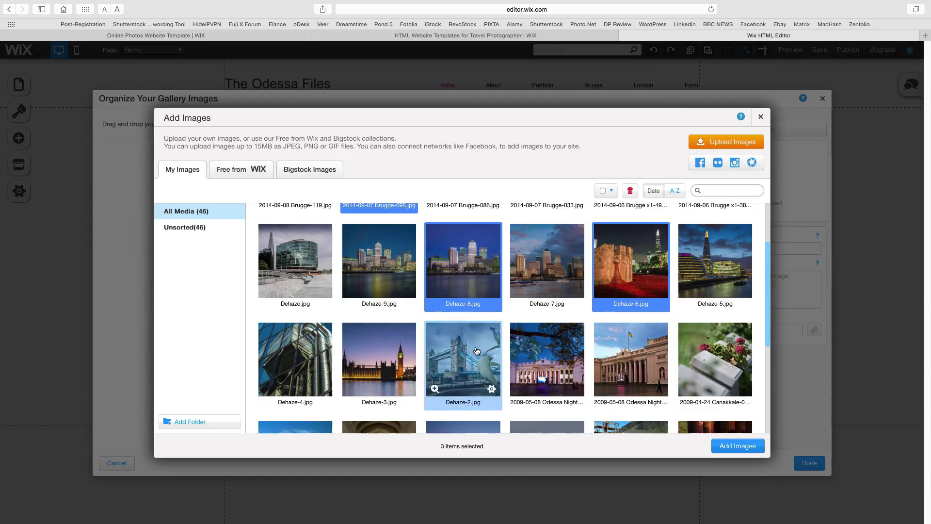
left_click(380, 359)
left_click(741, 446)
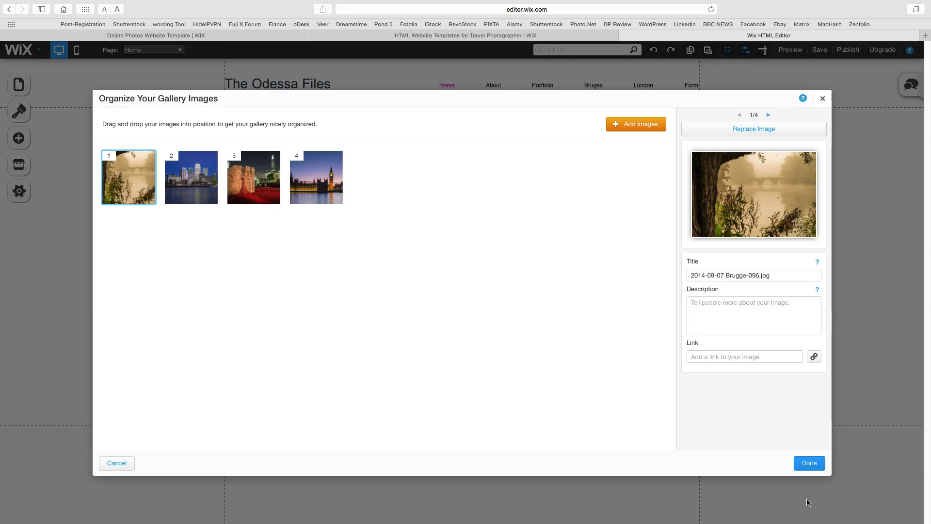
left_click(809, 463)
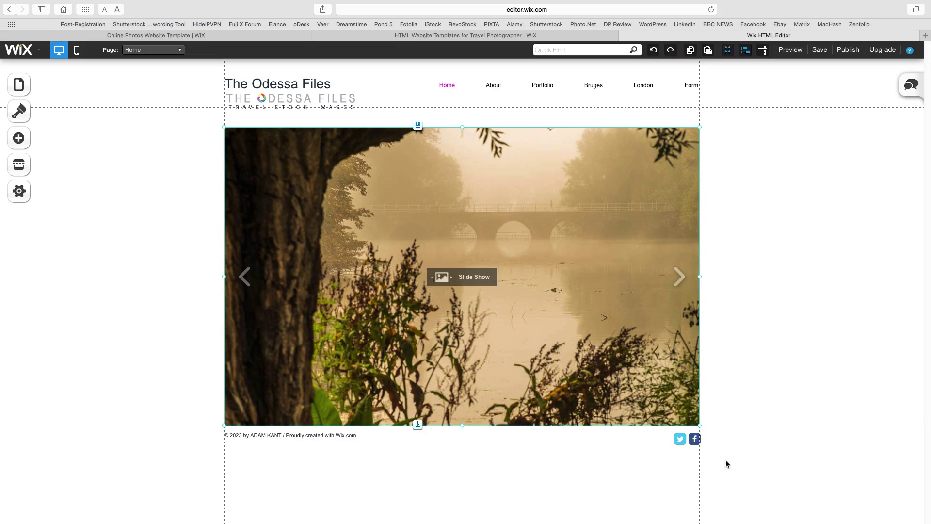
left_click(18, 111)
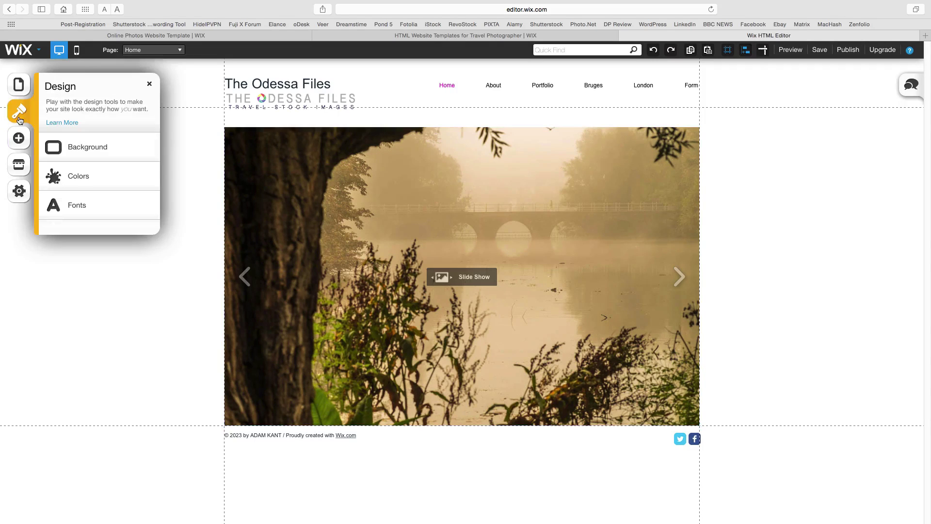
- Try the Bruges canal photo as the page background, then discard the change
left_click(98, 145)
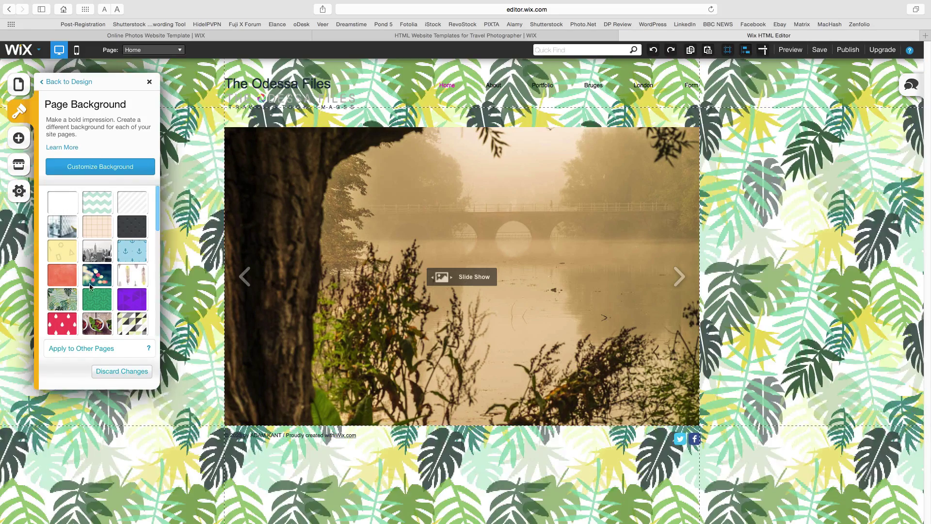
left_click(111, 168)
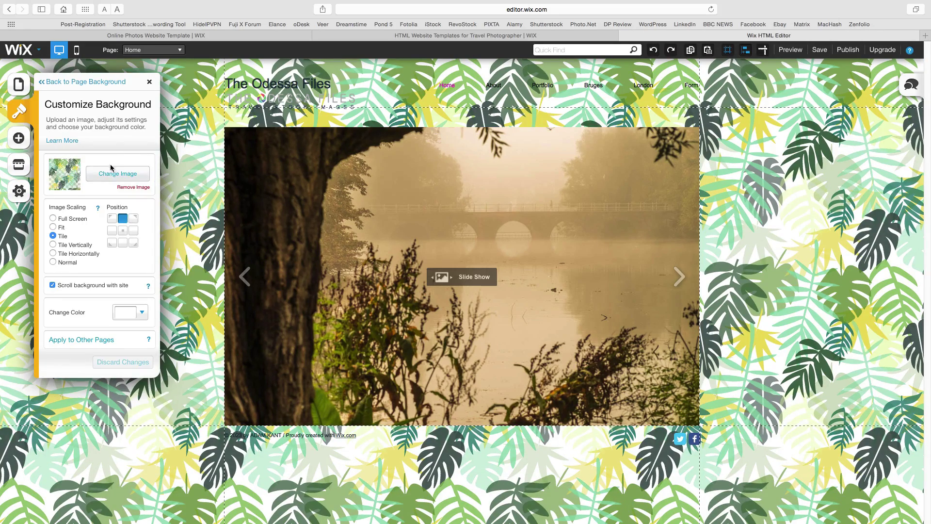
left_click(101, 175)
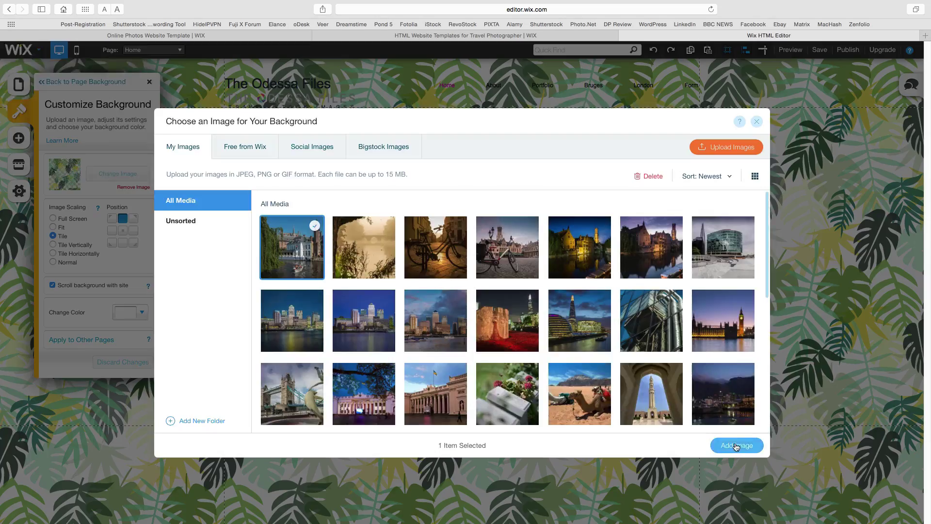
left_click(734, 443)
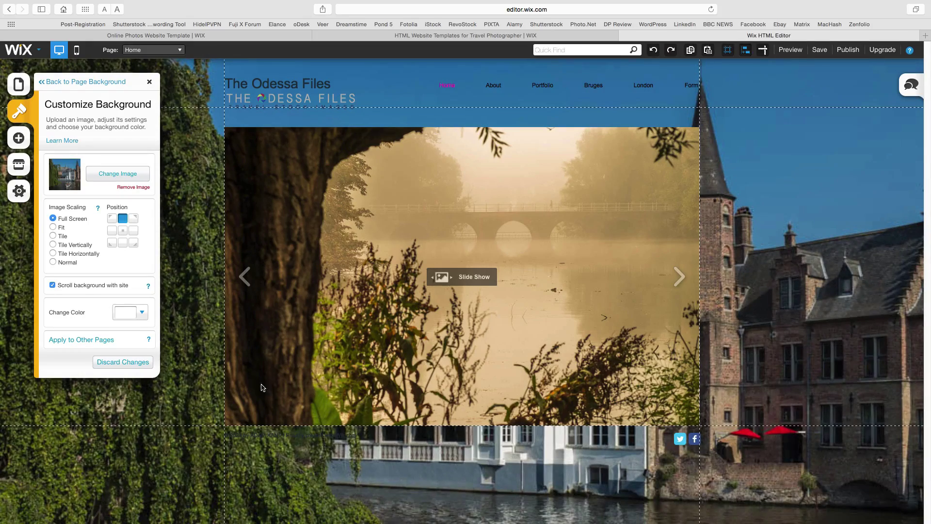
left_click(136, 362)
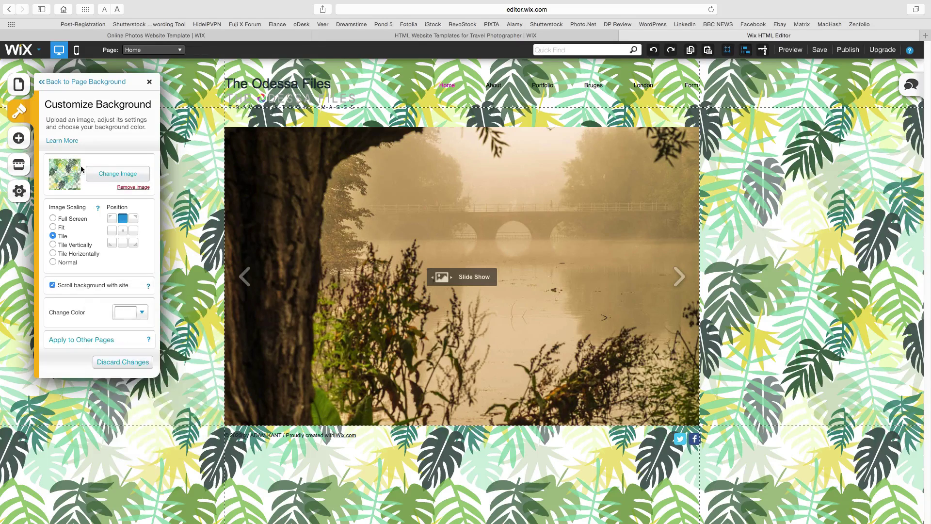
- Apply the plain white background to all pages of the site
left_click(73, 81)
scroll(101, 290, "down", 5)
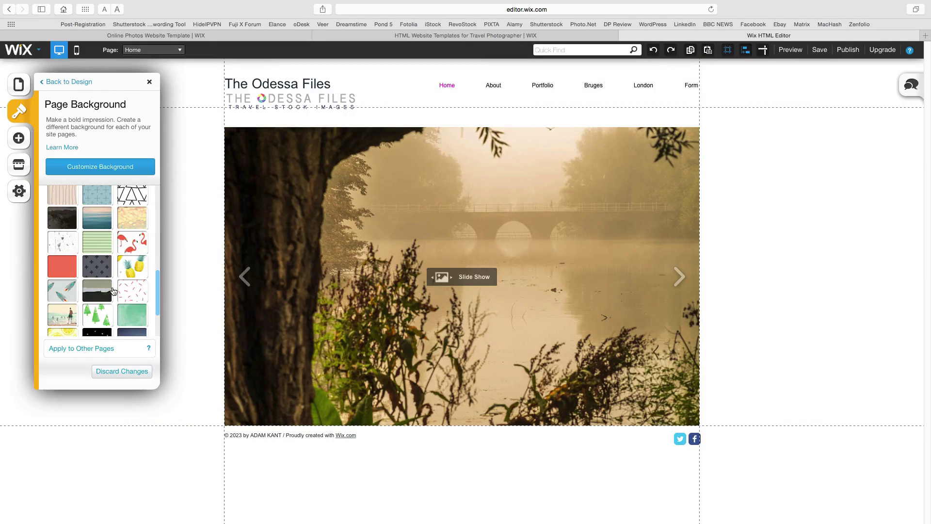
left_click(99, 350)
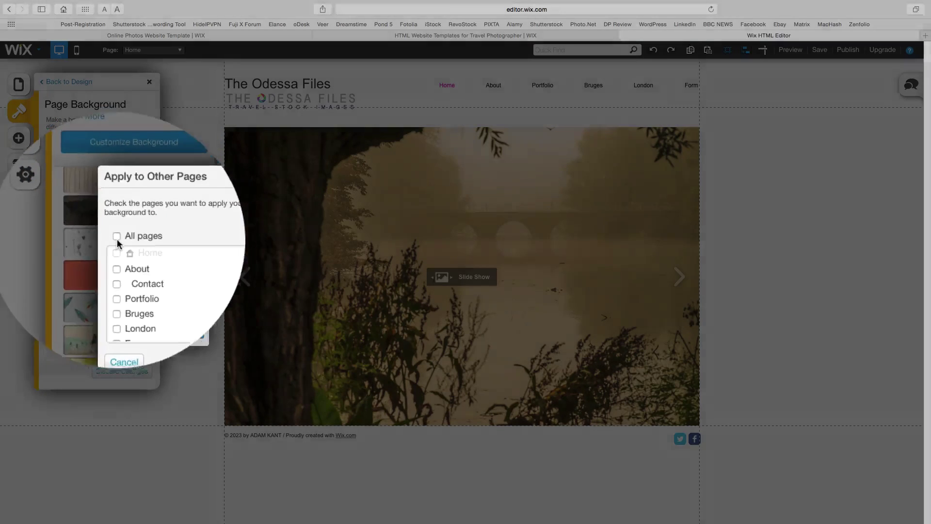
left_click(88, 238)
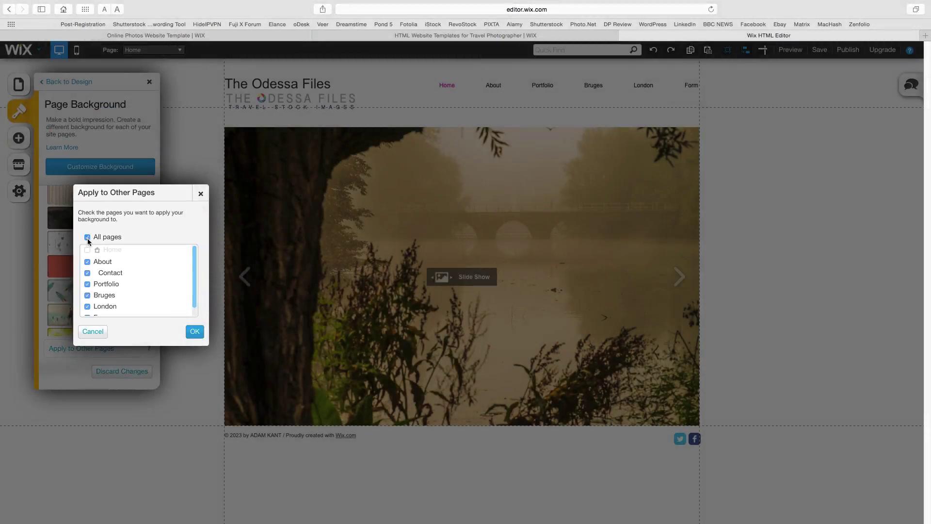
left_click(195, 332)
left_click(19, 111)
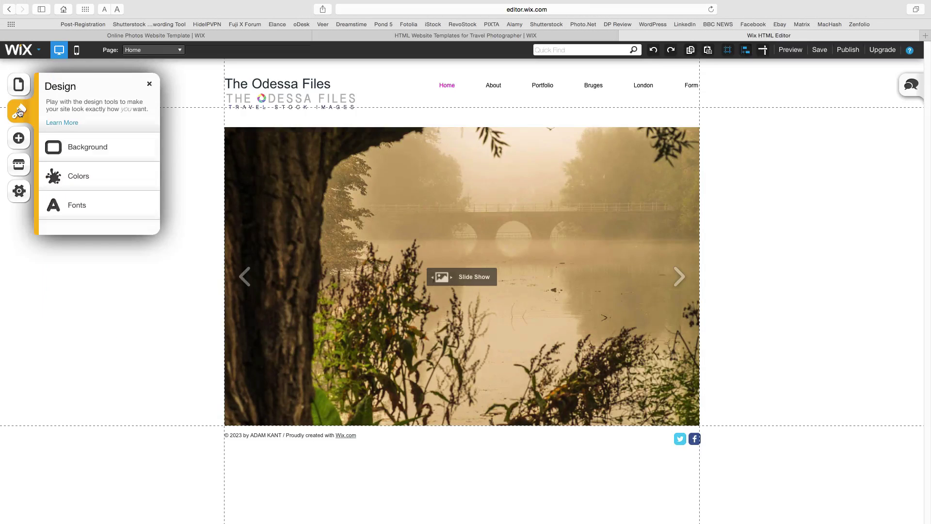
- Browse the Colors and Fonts options in Design, then close Design unchanged
left_click(56, 172)
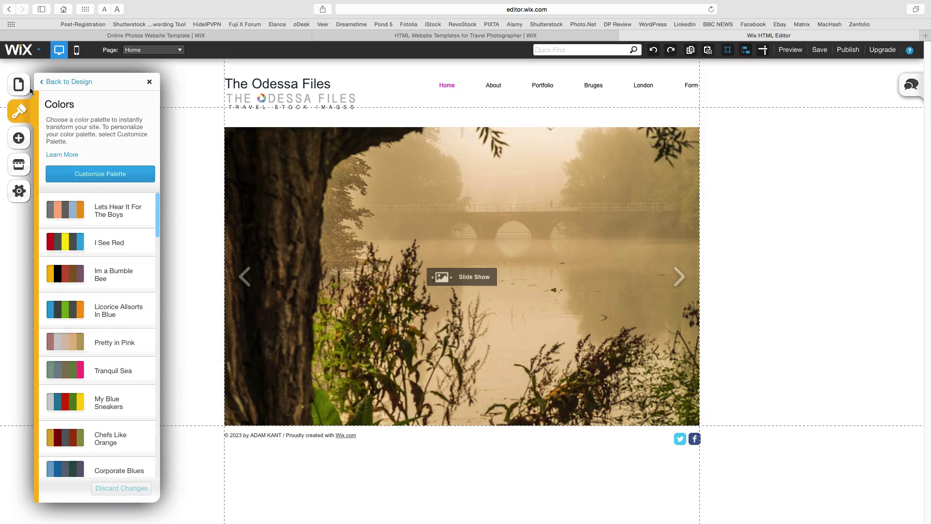
left_click(63, 82)
left_click(85, 209)
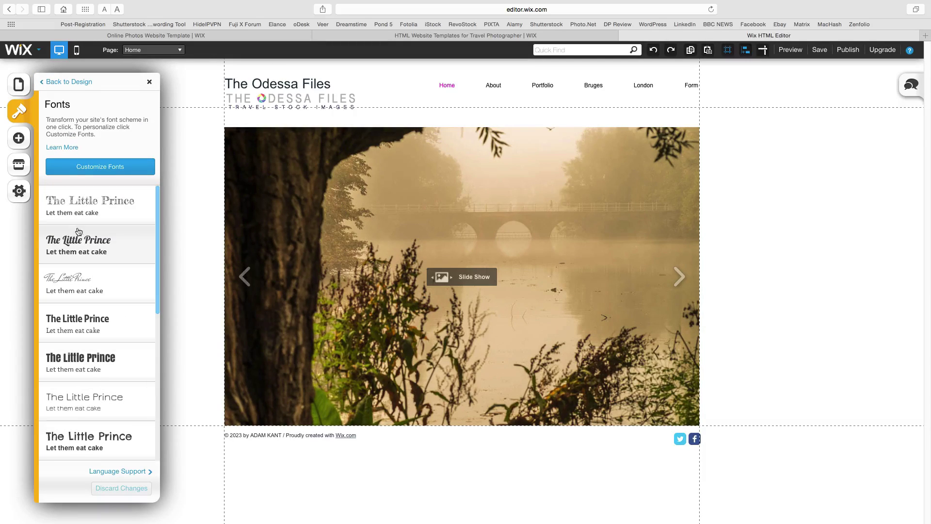
left_click(18, 112)
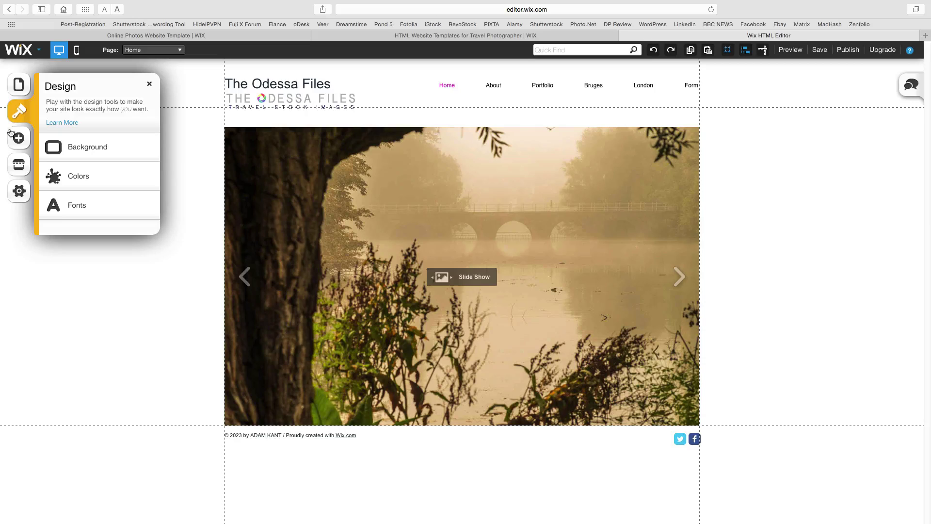
left_click(149, 84)
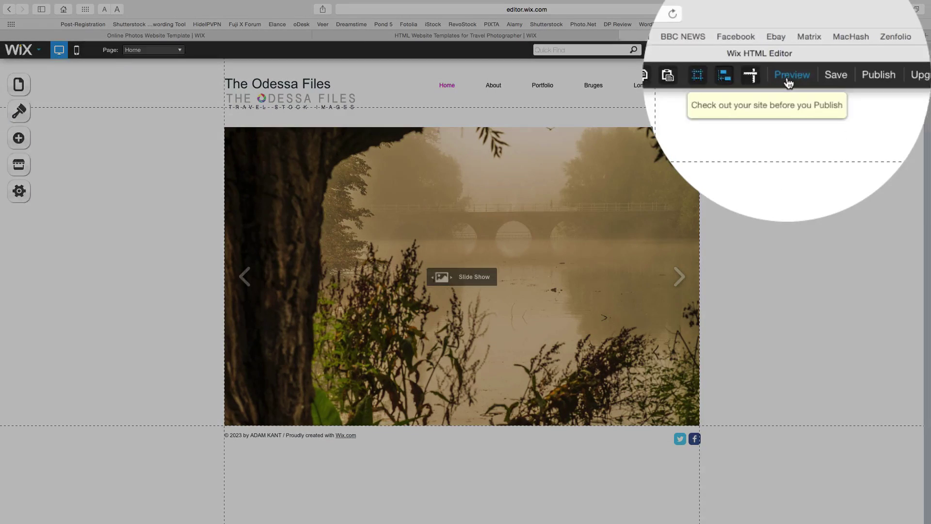
left_click(790, 49)
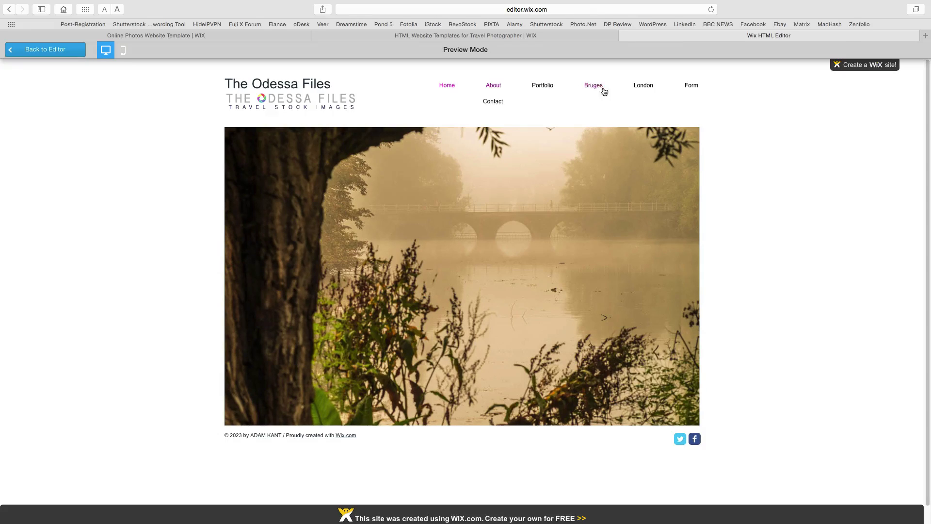
left_click(73, 53)
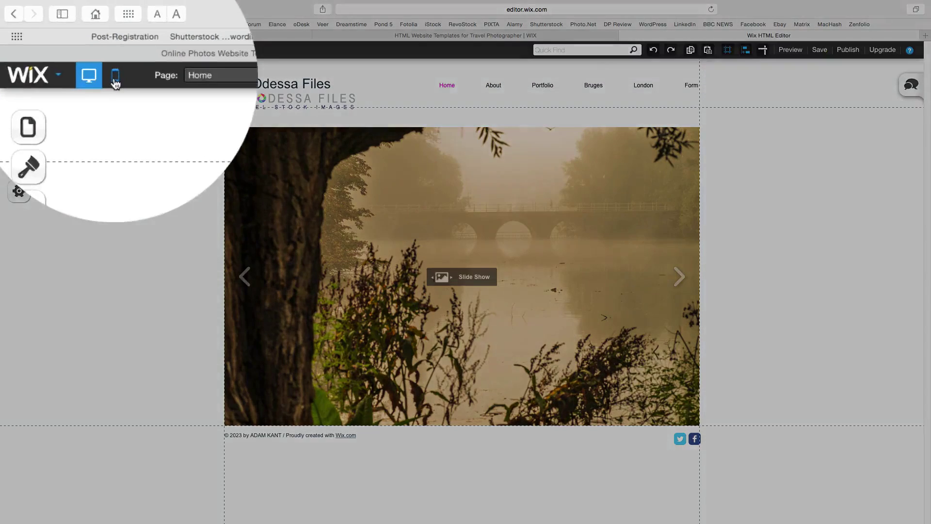
left_click(76, 52)
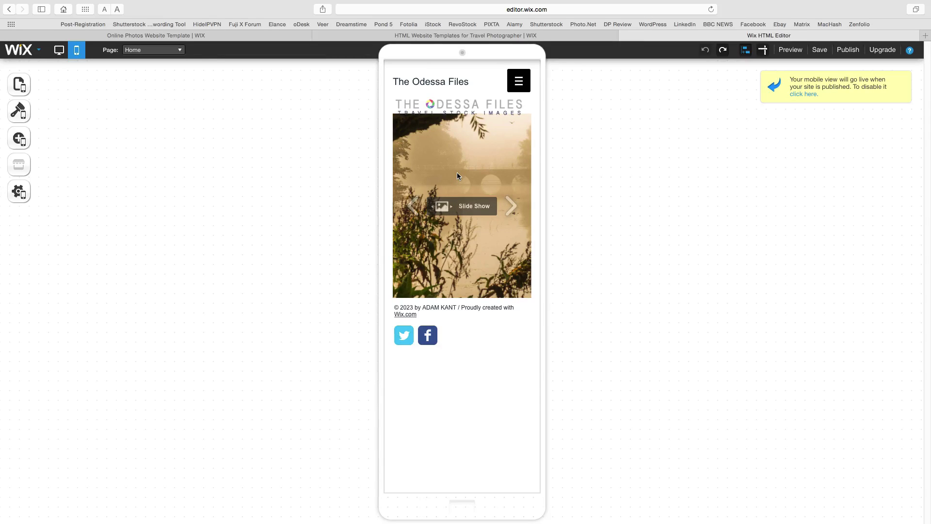
left_click(59, 49)
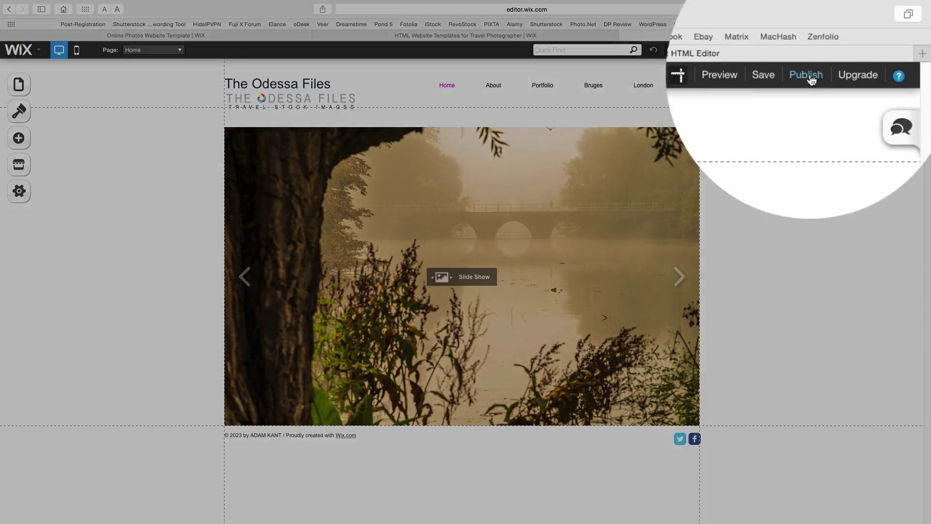
- Publish the site, acknowledge the Congratulations message, and choose Maybe Later on sharing
left_click(847, 50)
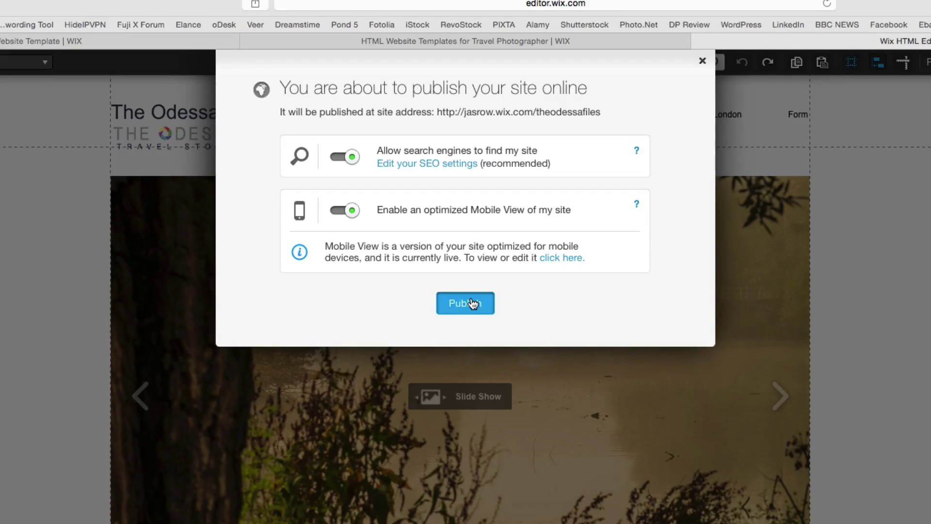
left_click(473, 303)
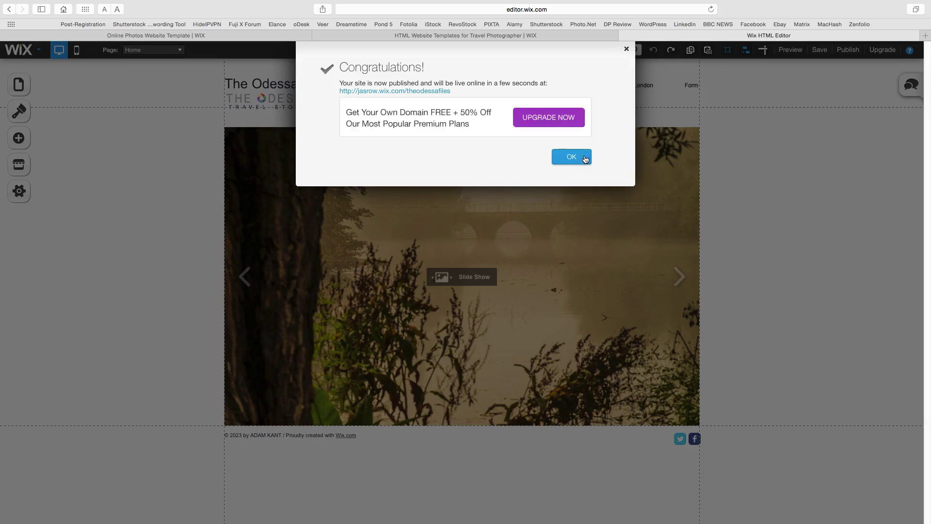
left_click(585, 157)
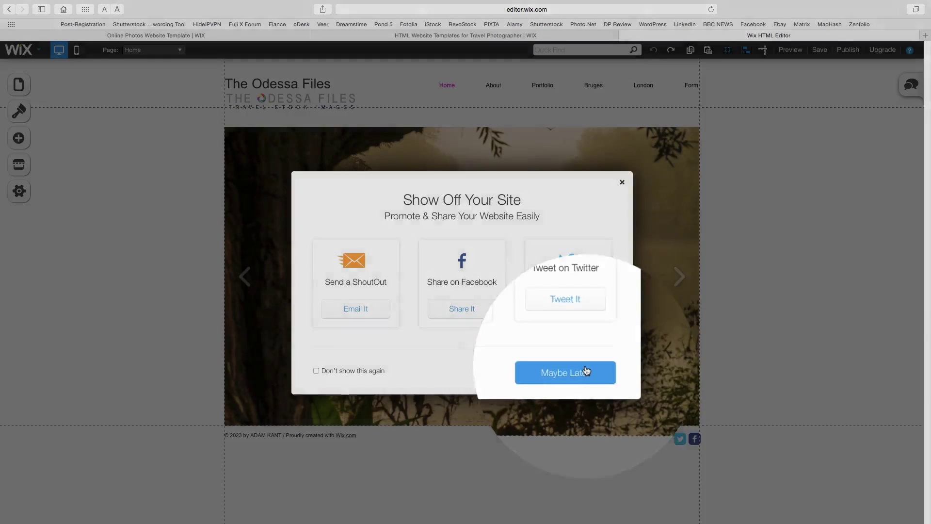
left_click(587, 372)
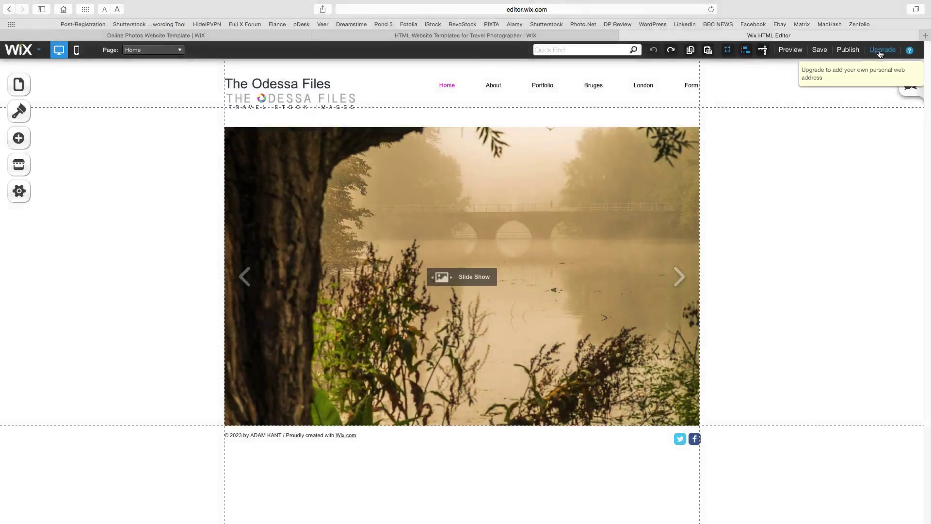
- Open the Upgrade page and scroll through the premium plans
left_click(880, 51)
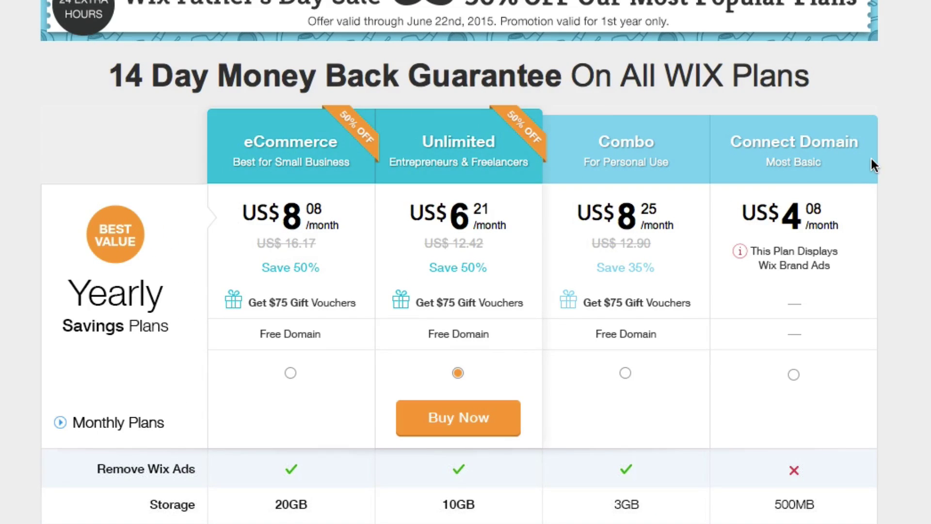
scroll(871, 160, "down", 1)
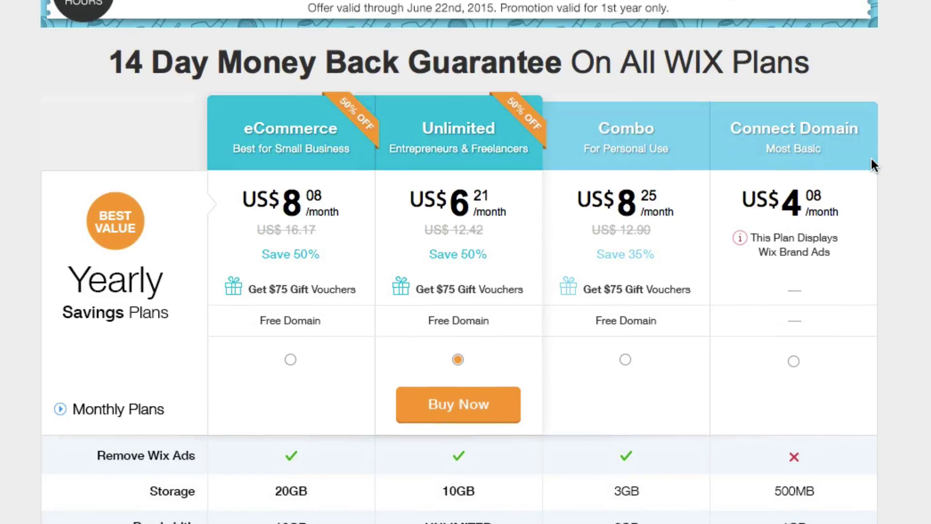
scroll(873, 166, "down", 5)
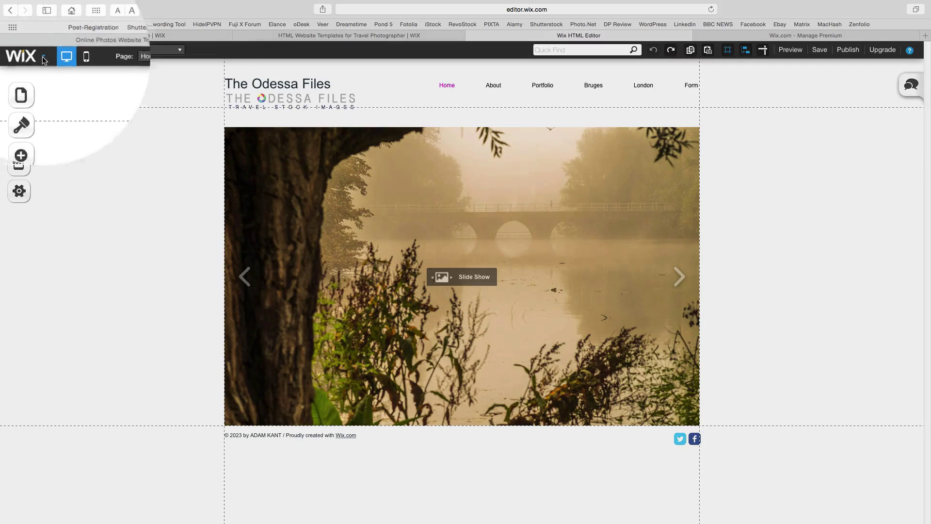
- Exit the editor, leaving the page, and open Popular Shortcuts in the theodessafiles site dashboard
left_click(43, 57)
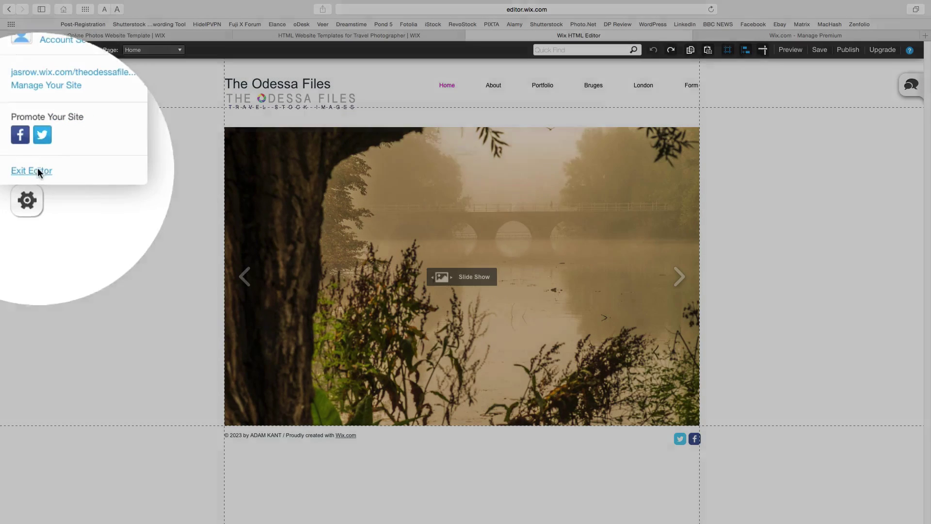
left_click(27, 170)
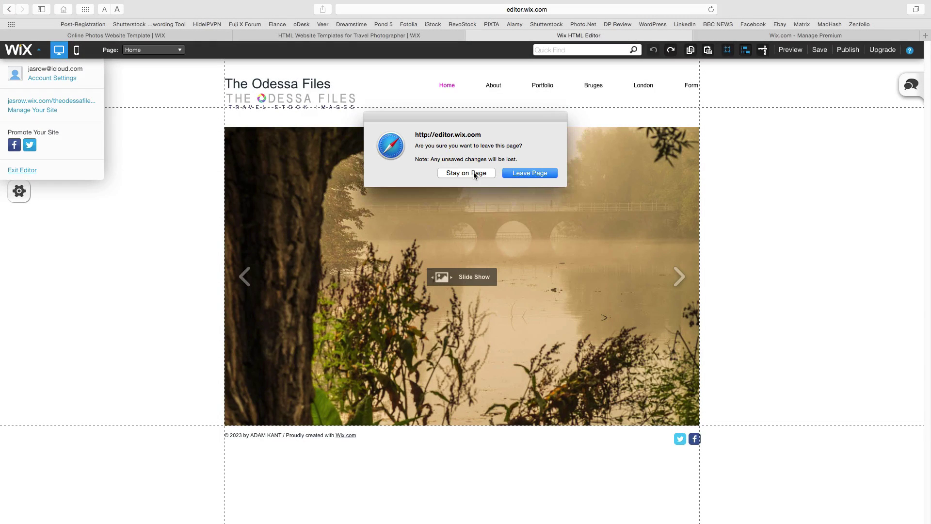
left_click(522, 172)
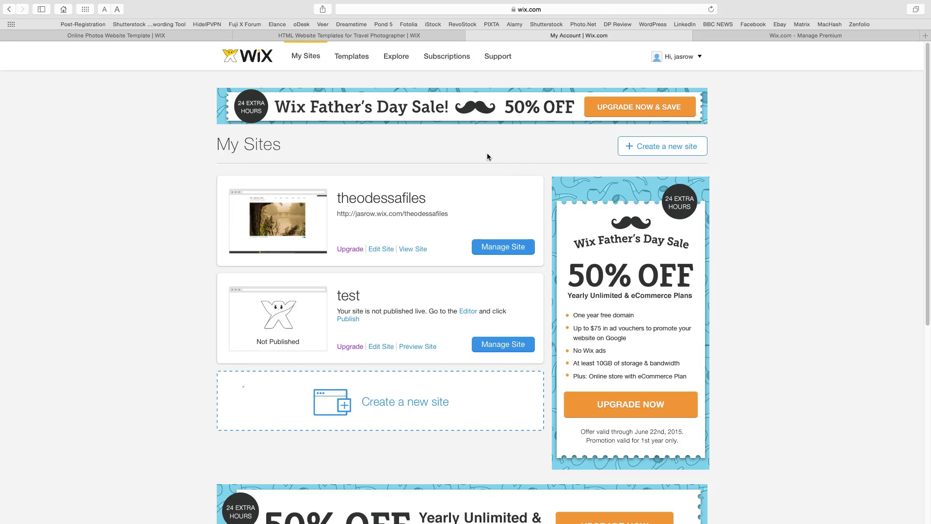
left_click(516, 249)
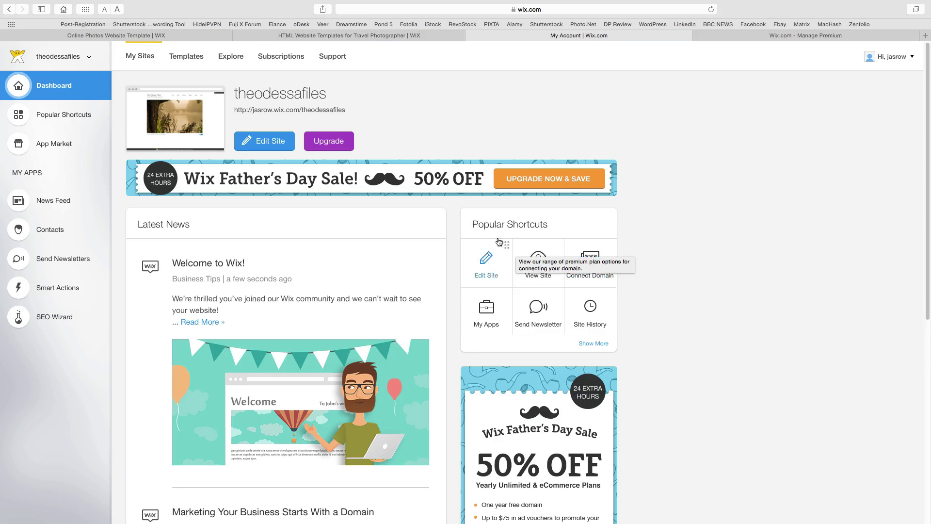
left_click(56, 120)
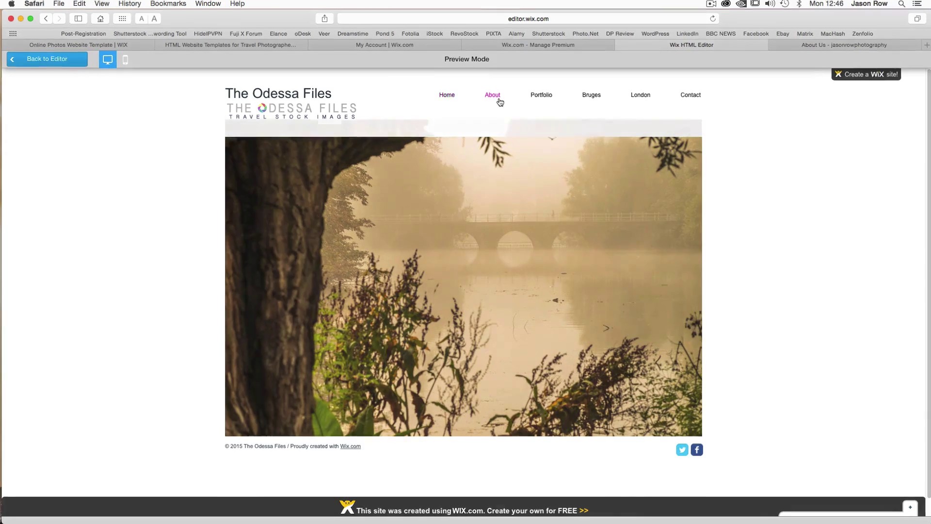
left_click(500, 100)
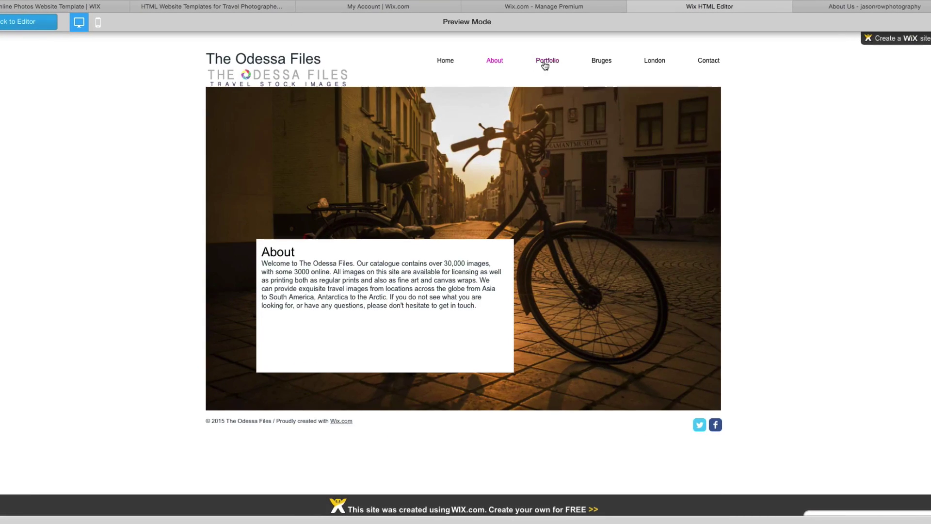
left_click(545, 65)
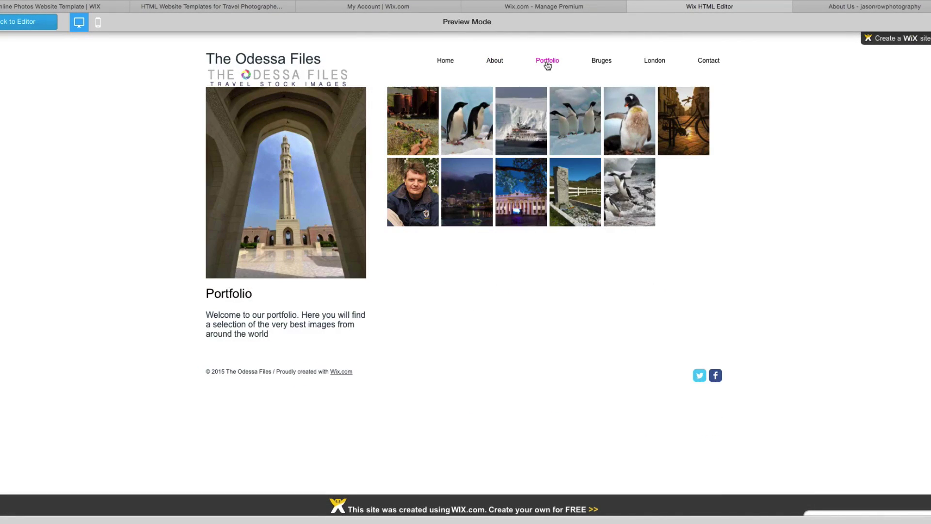
left_click(532, 107)
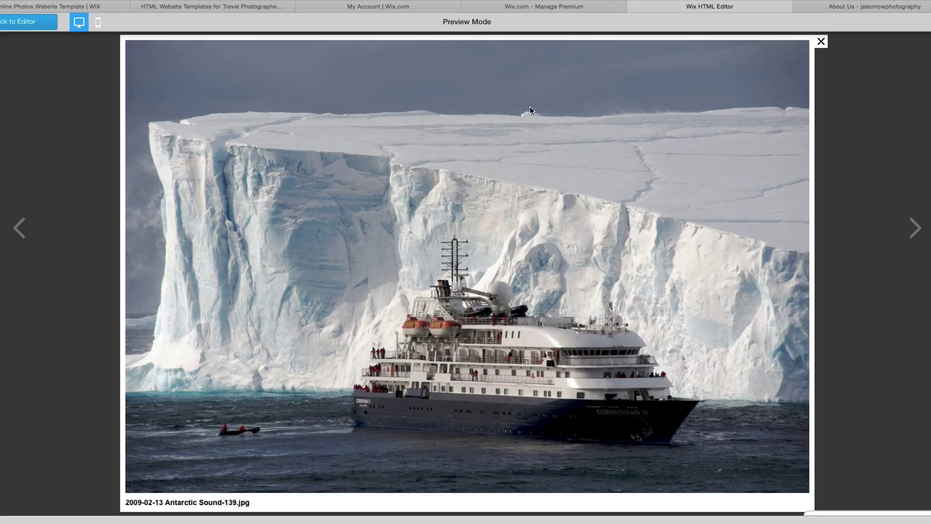
left_click(821, 42)
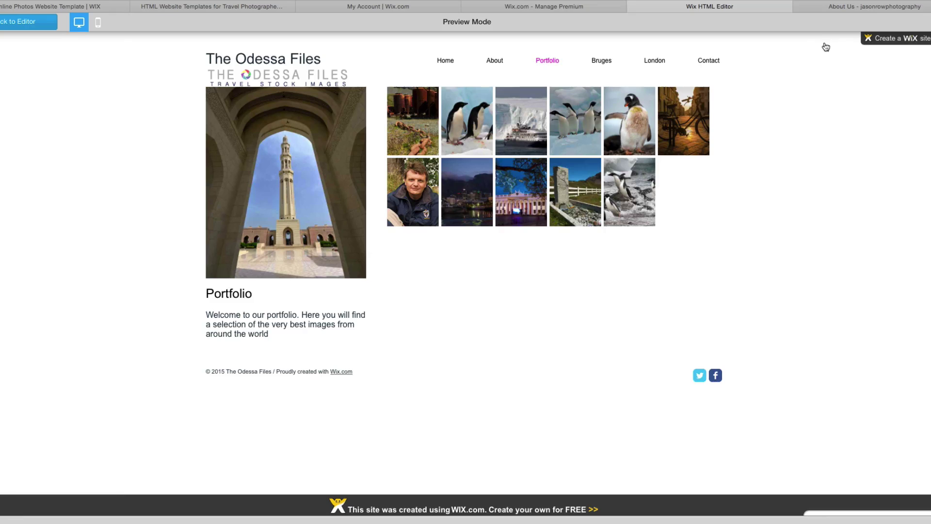
left_click(601, 62)
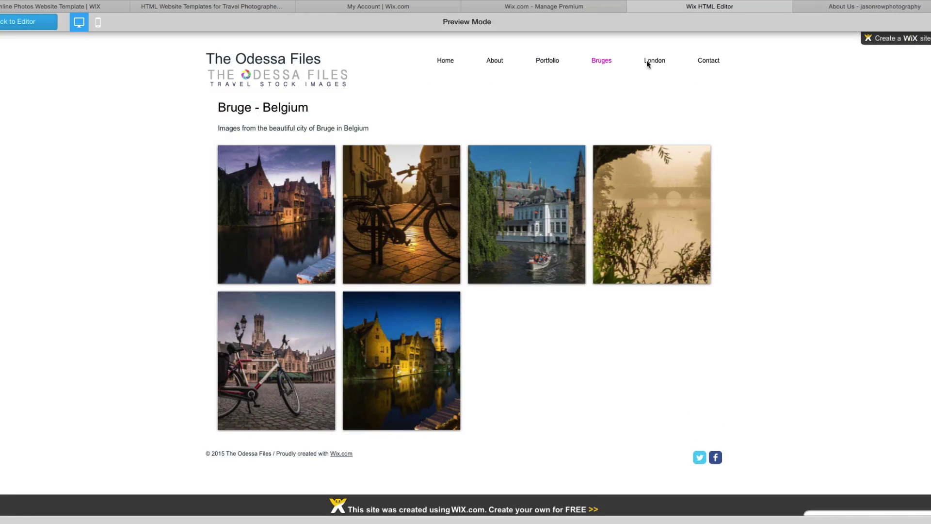
left_click(658, 63)
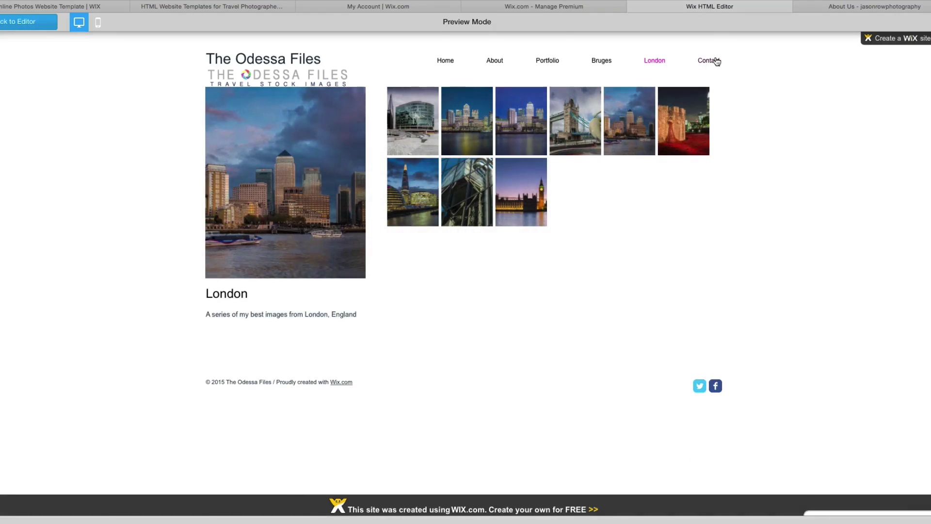
left_click(717, 63)
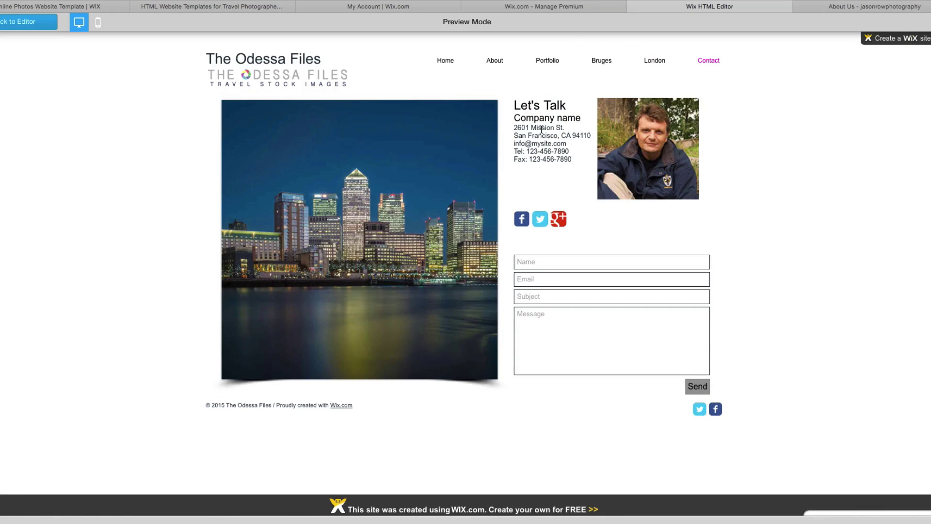
left_click(445, 60)
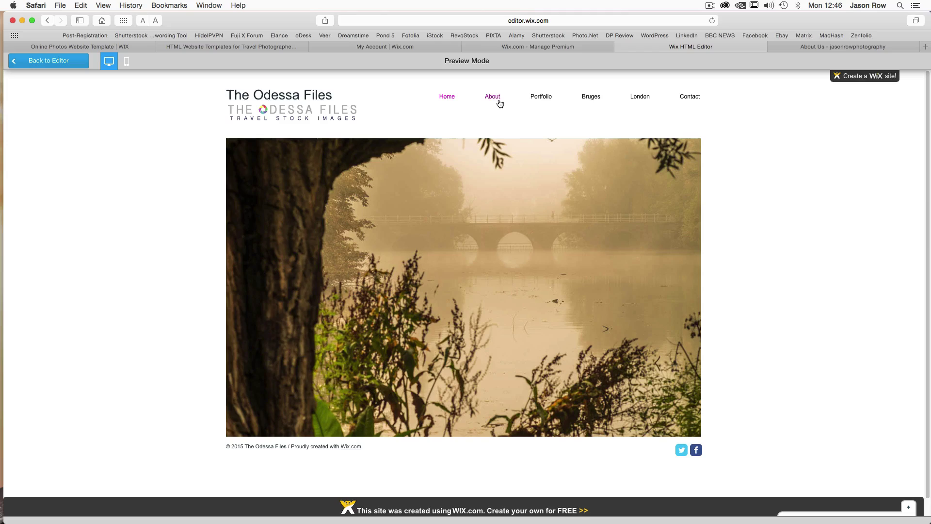